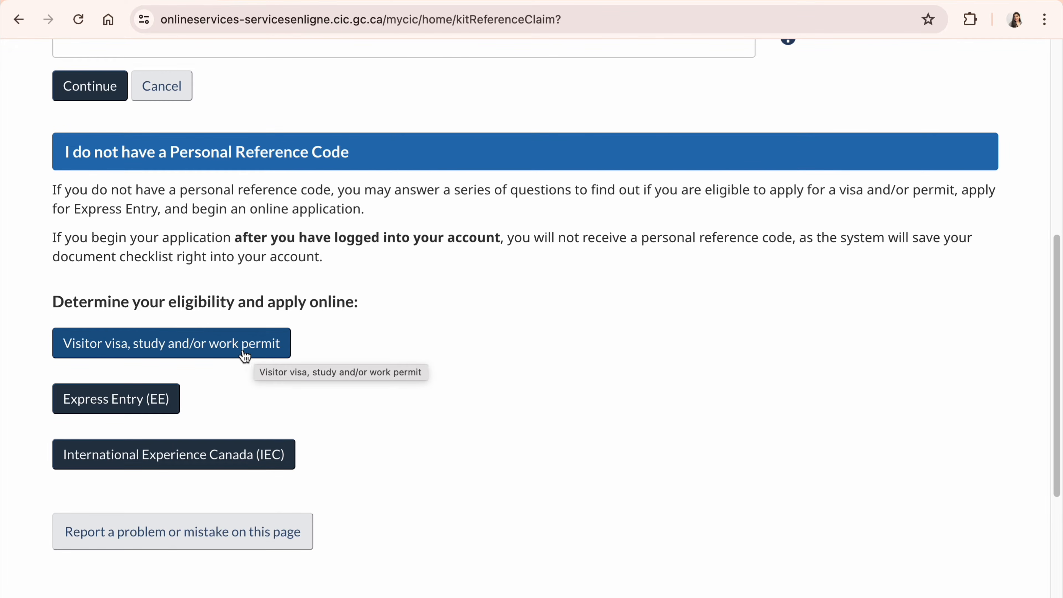
# - Open the eligibility questionnaire for a visitor visa, study and/or work permit
pyautogui.click(258, 355)
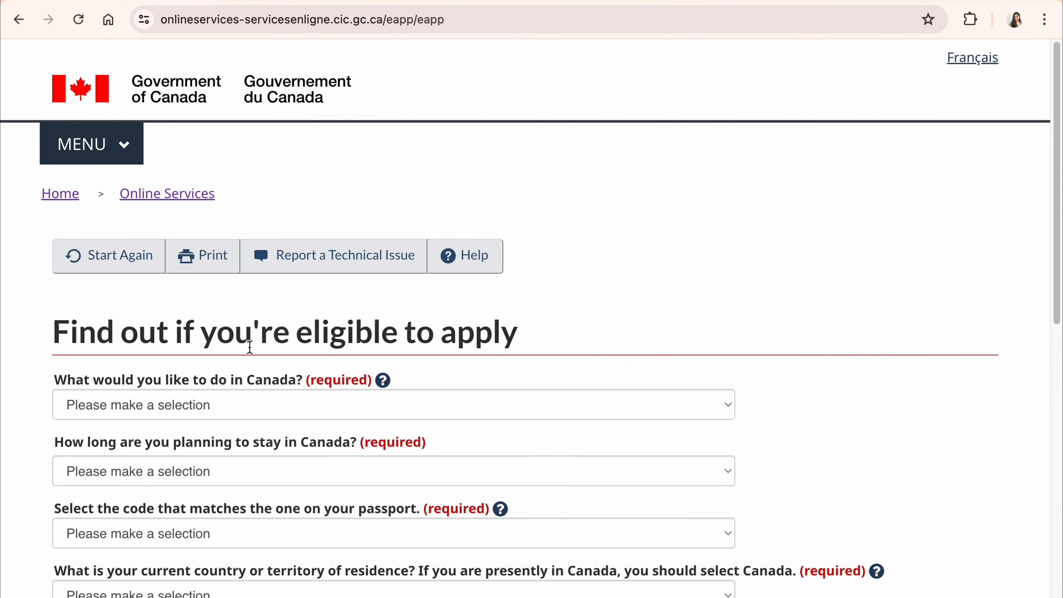
pyautogui.scroll(-5, 249, 346)
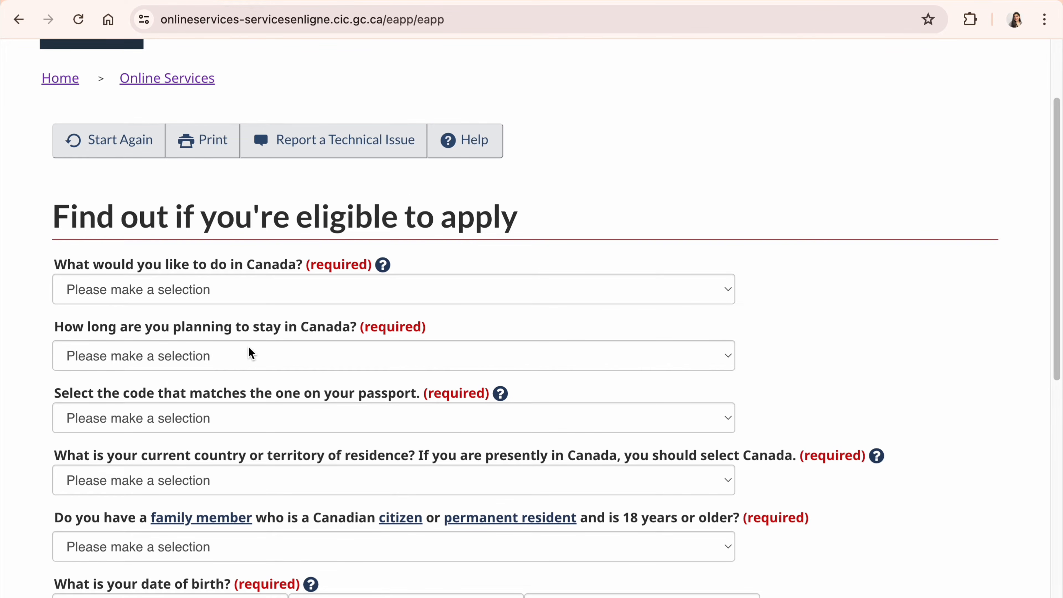
pyautogui.scroll(-4, 249, 351)
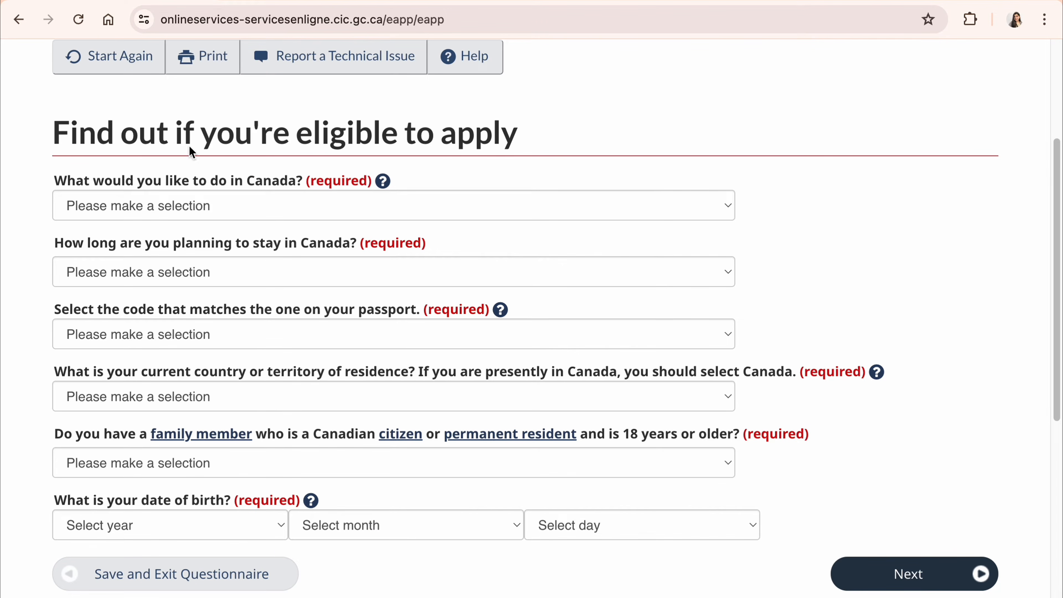
pyautogui.moveTo(126, 135); pyautogui.dragTo(523, 136)
pyautogui.click(536, 174)
# - Set the purpose in Canada to Work and the planned stay to Temporarily - more than 6 months
pyautogui.click(246, 205)
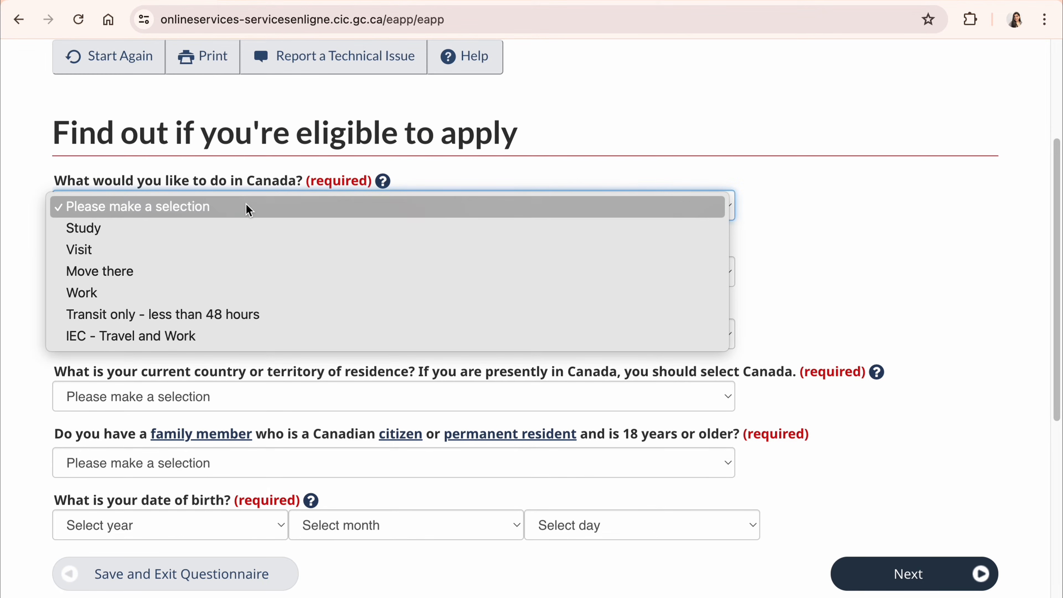
pyautogui.click(238, 294)
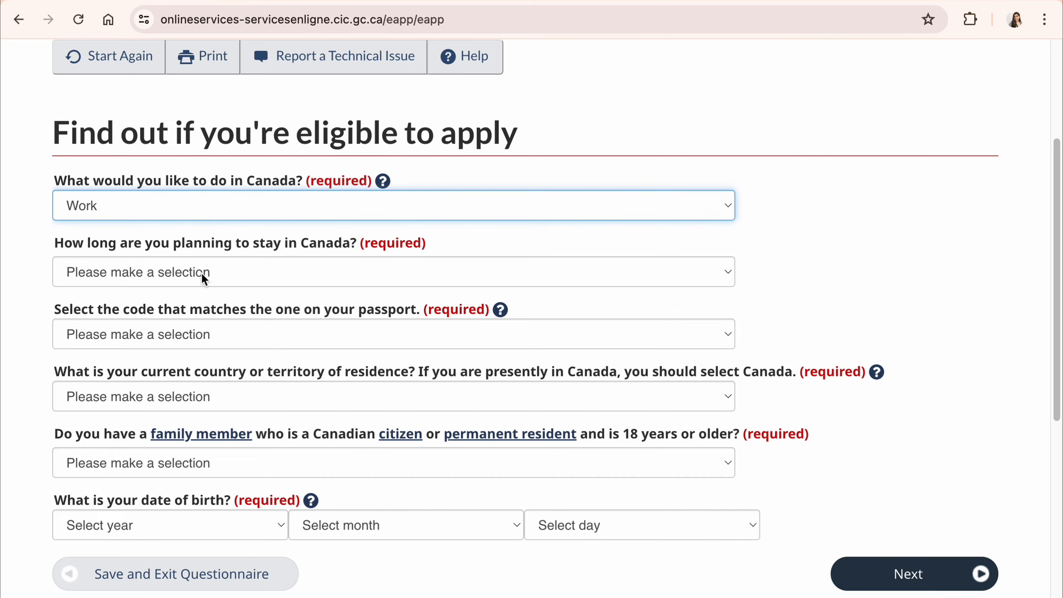
pyautogui.click(202, 274)
pyautogui.click(228, 314)
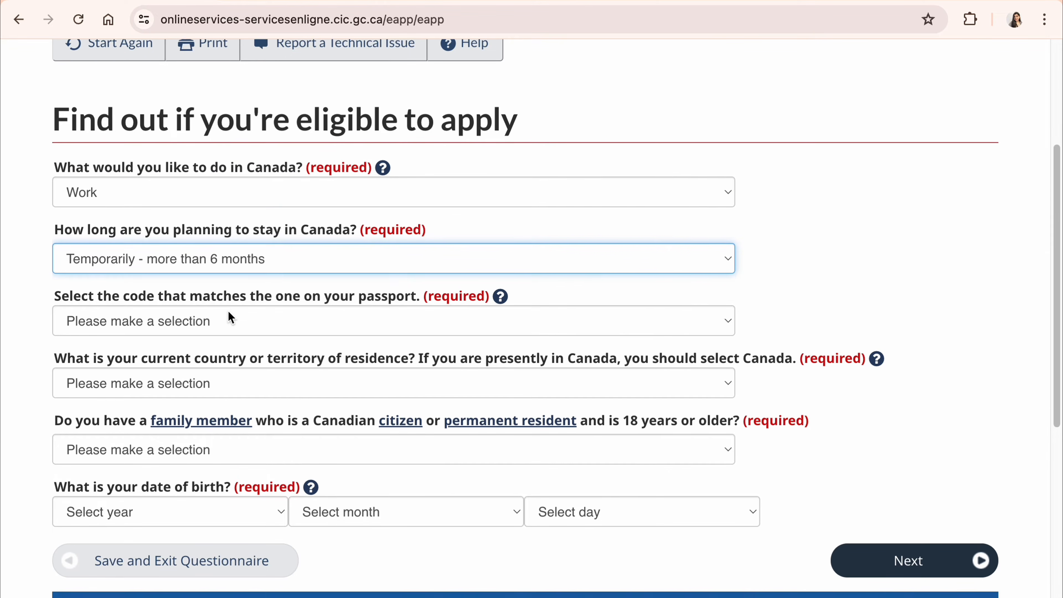
# - Choose IND (India) as the code matching the passport
pyautogui.click(229, 315)
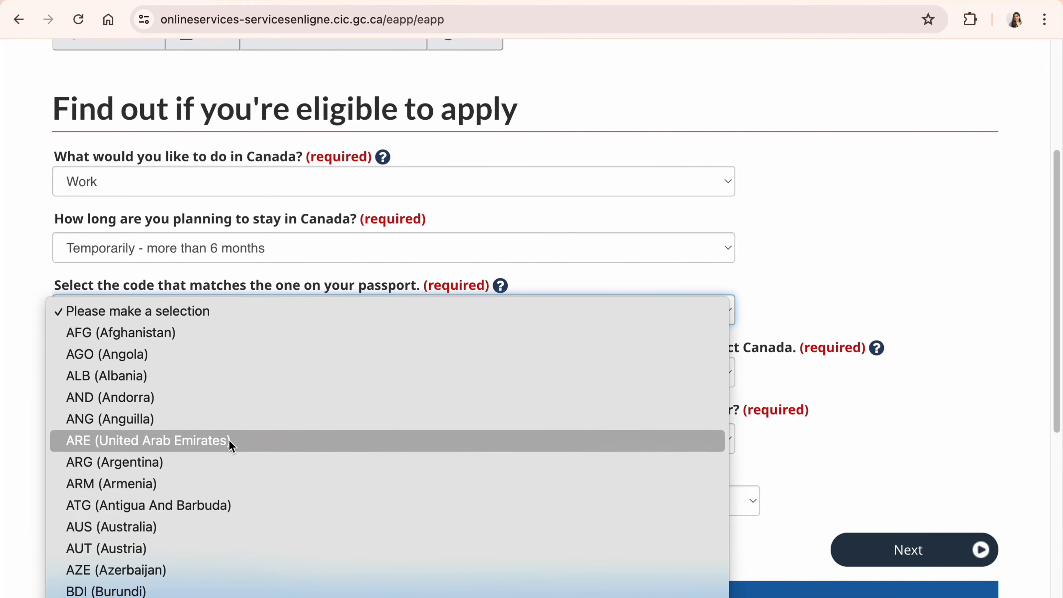
pyautogui.scroll(-10, 229, 441)
pyautogui.scroll(-15, 229, 440)
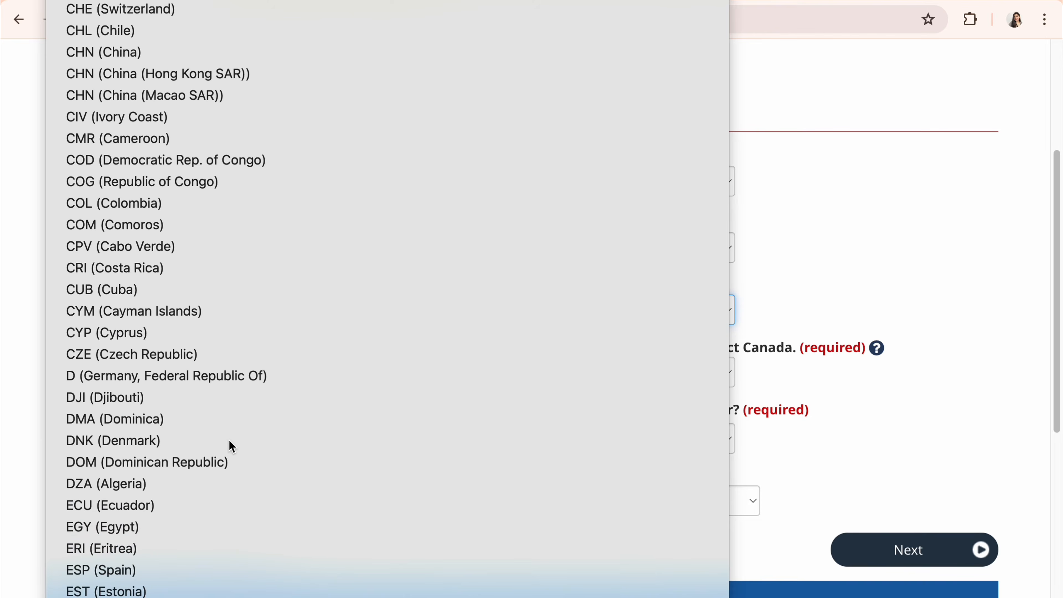
pyautogui.scroll(-3, 229, 440)
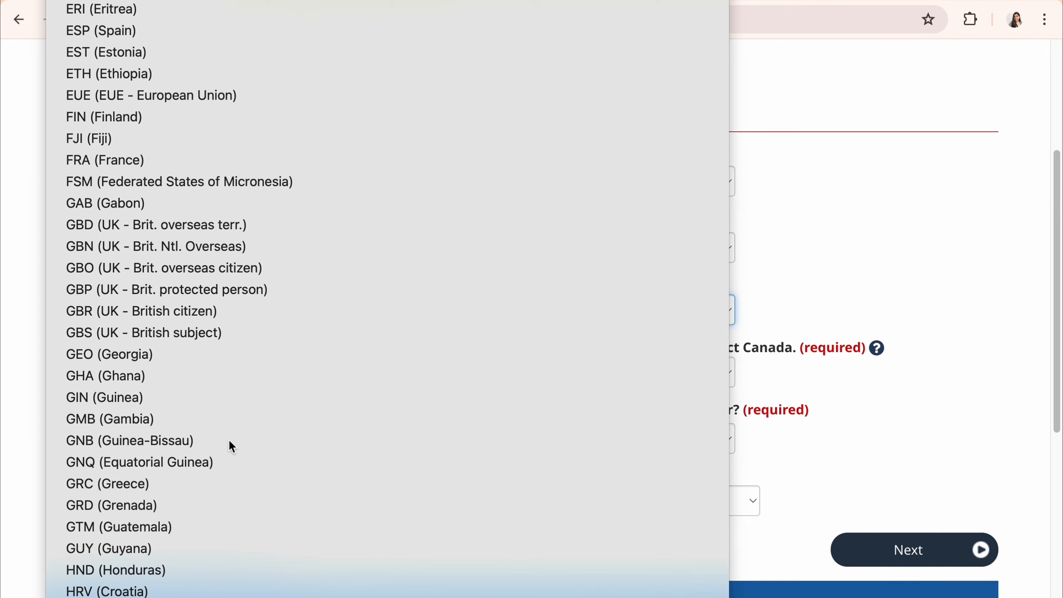
pyautogui.scroll(-5, 203, 494)
pyautogui.scroll(-2, 205, 480)
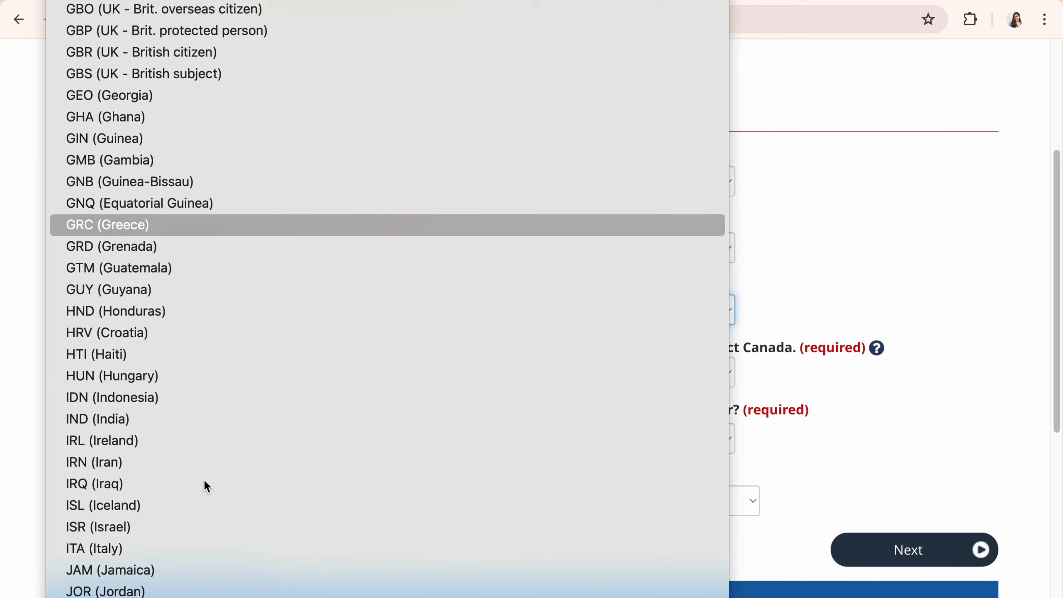
pyautogui.click(197, 416)
# - Set the current country of residence to Canada and answer No to having an adult Canadian citizen or permanent resident family member
pyautogui.scroll(-2, 209, 457)
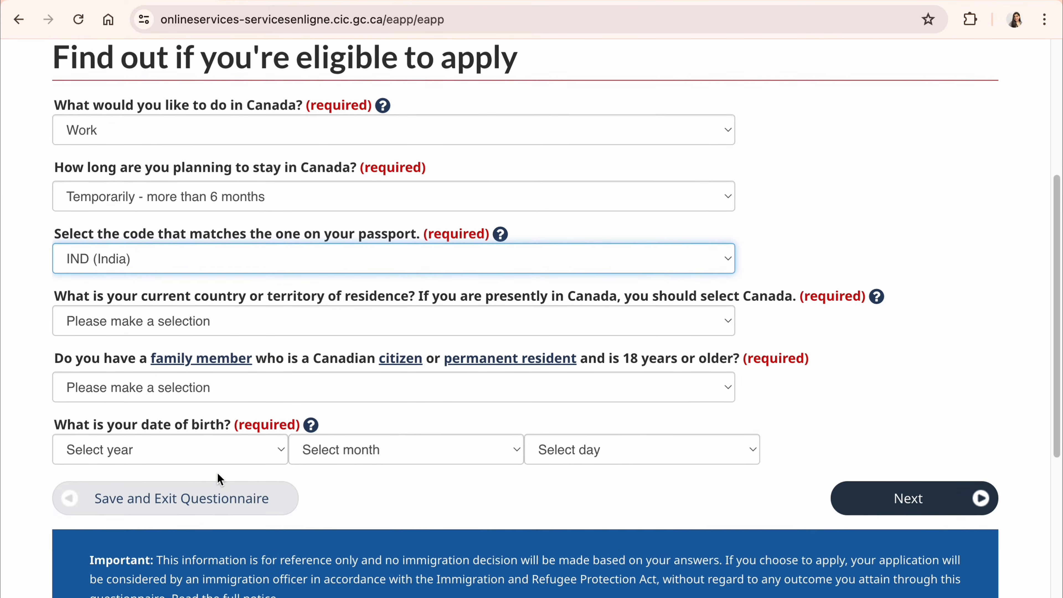
pyautogui.click(256, 320)
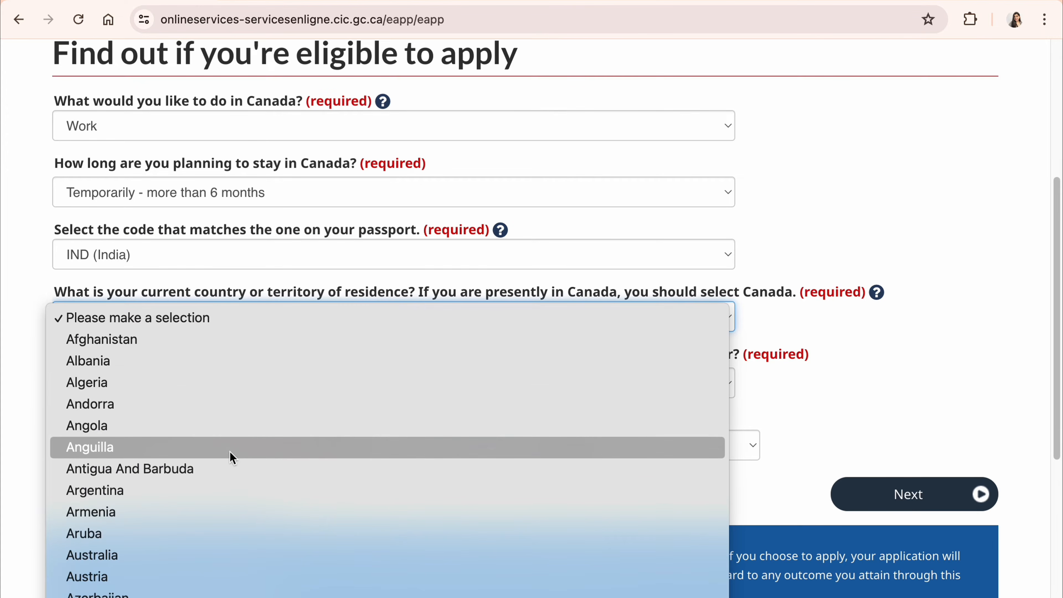
pyautogui.scroll(-8, 230, 456)
pyautogui.scroll(-4, 232, 458)
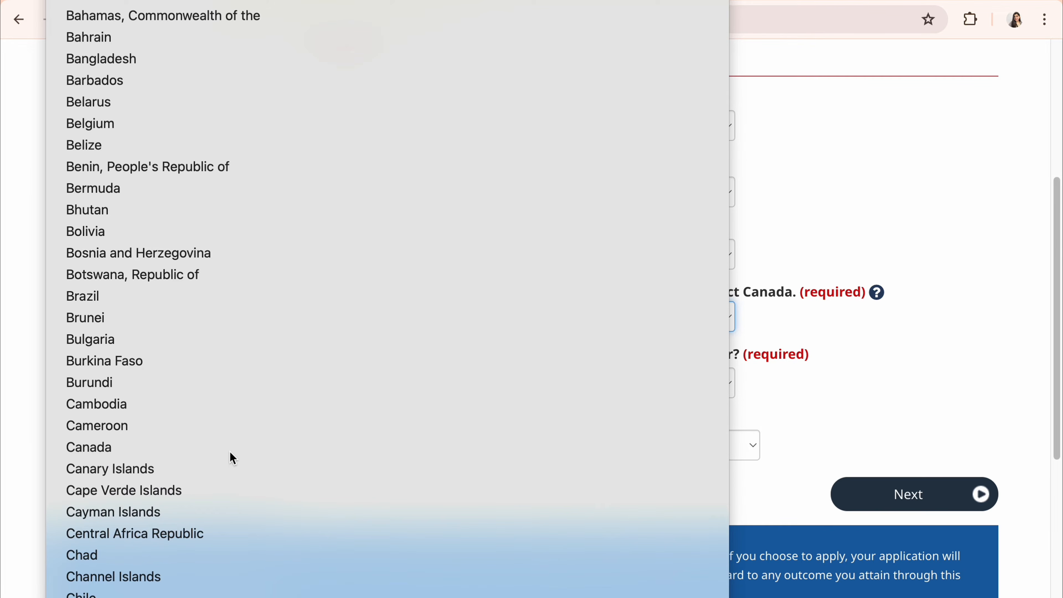
pyautogui.click(204, 446)
pyautogui.scroll(-1, 204, 446)
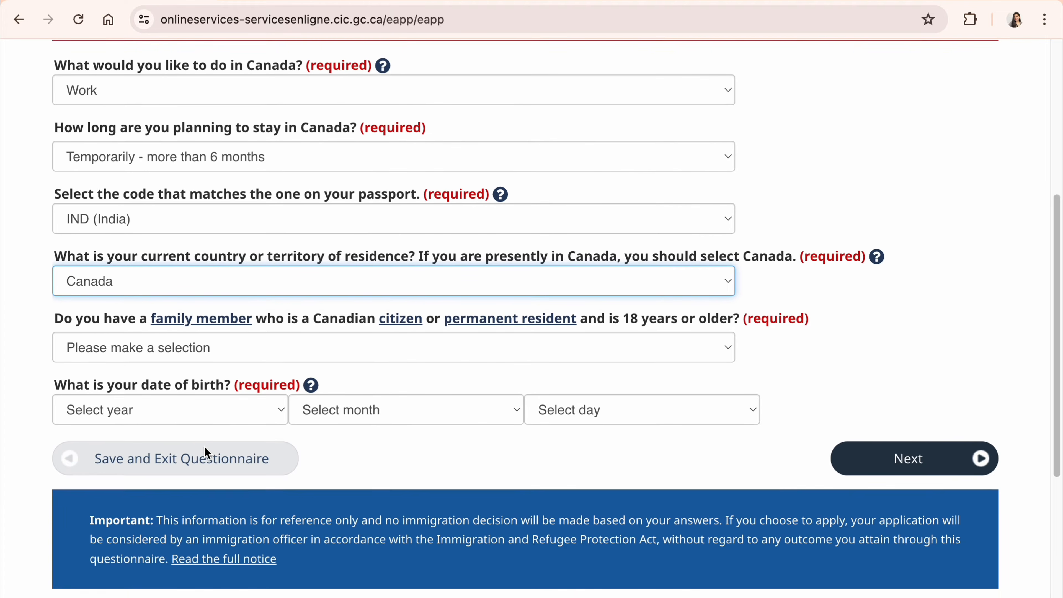
pyautogui.click(353, 357)
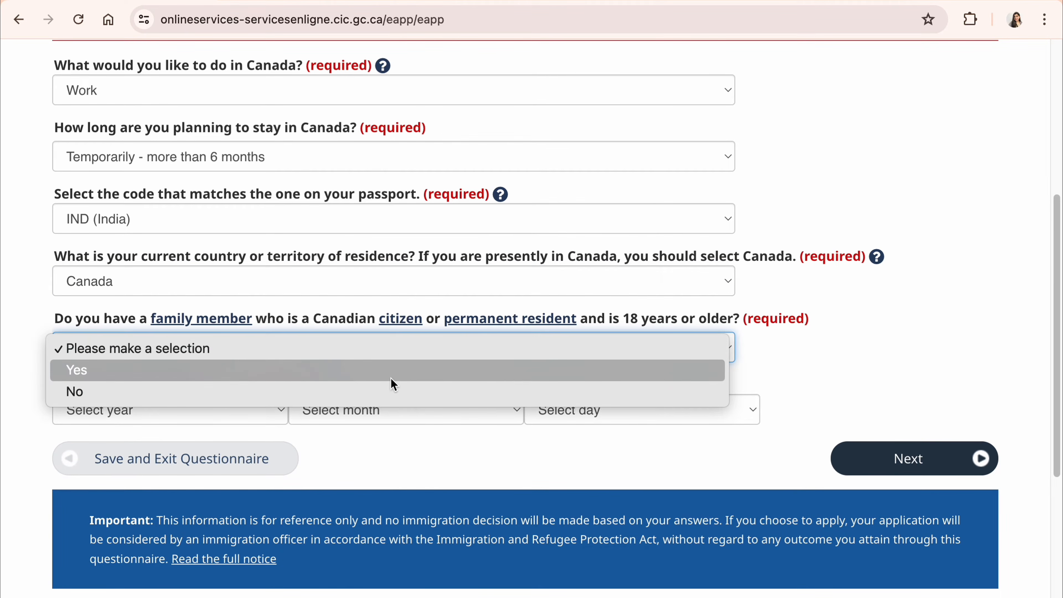
pyautogui.click(391, 398)
# - Enter the applicant's year, month and day of birth and submit this page of the questionnaire
pyautogui.click(248, 420)
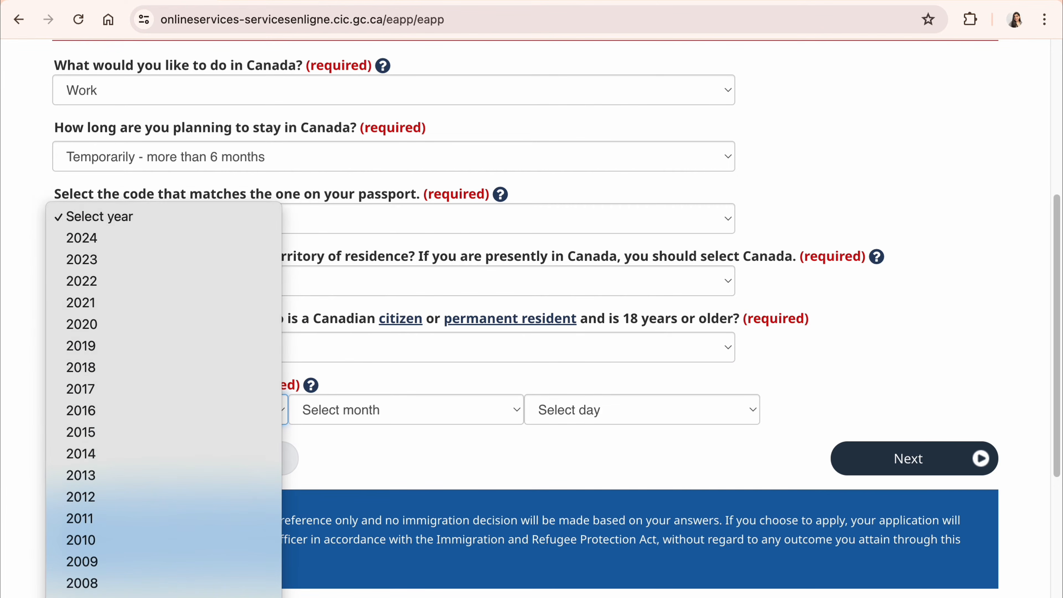
pyautogui.click(203, 545)
pyautogui.click(347, 411)
pyautogui.click(351, 430)
pyautogui.click(586, 409)
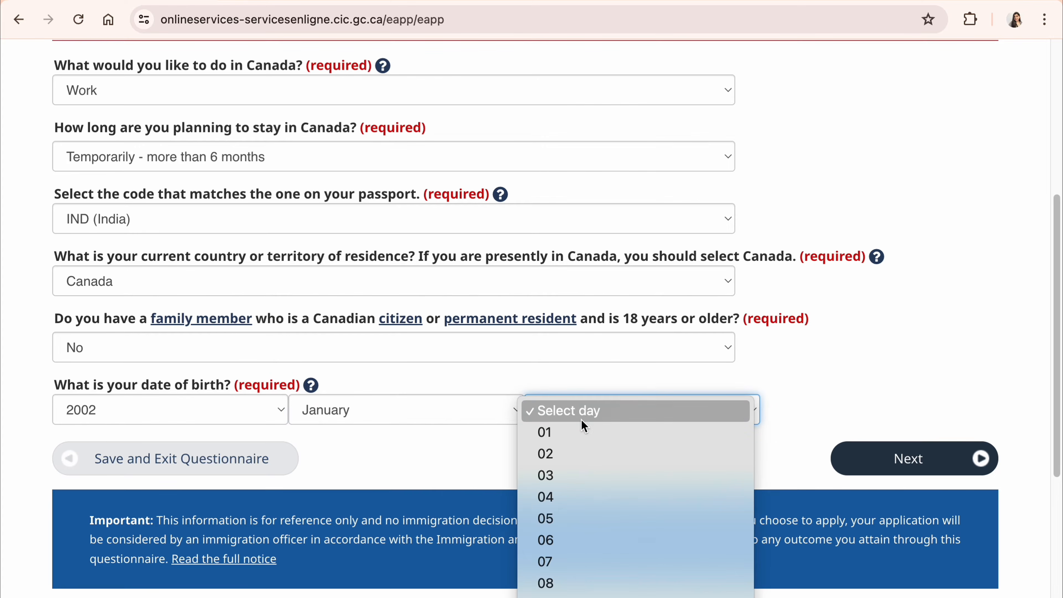
pyautogui.click(588, 477)
pyautogui.click(884, 460)
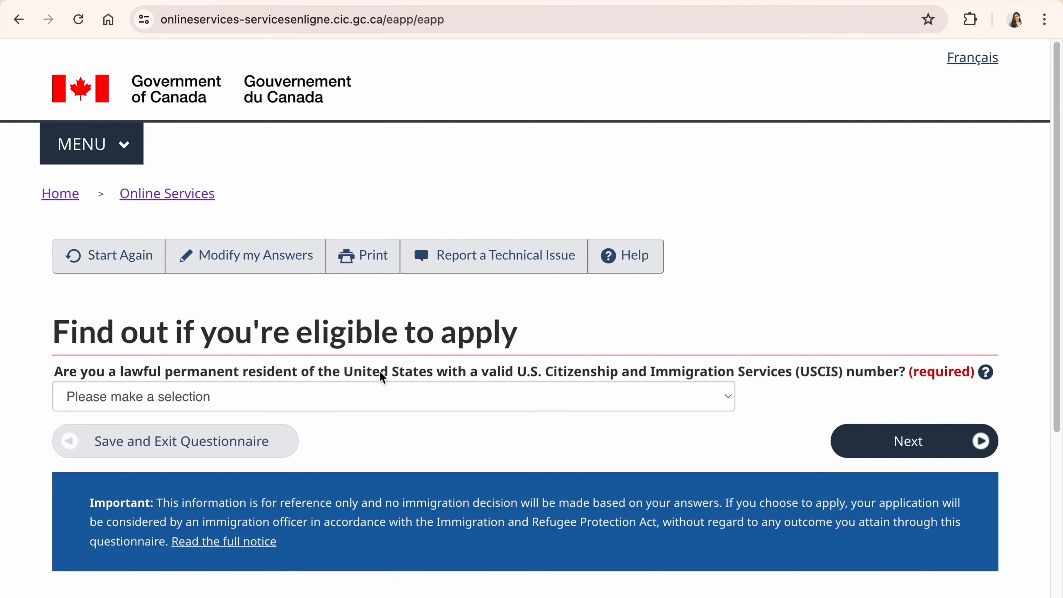
# - Answer No to being a lawful permanent resident of the United States with a valid USCIS number, and continue
pyautogui.scroll(-1, 382, 377)
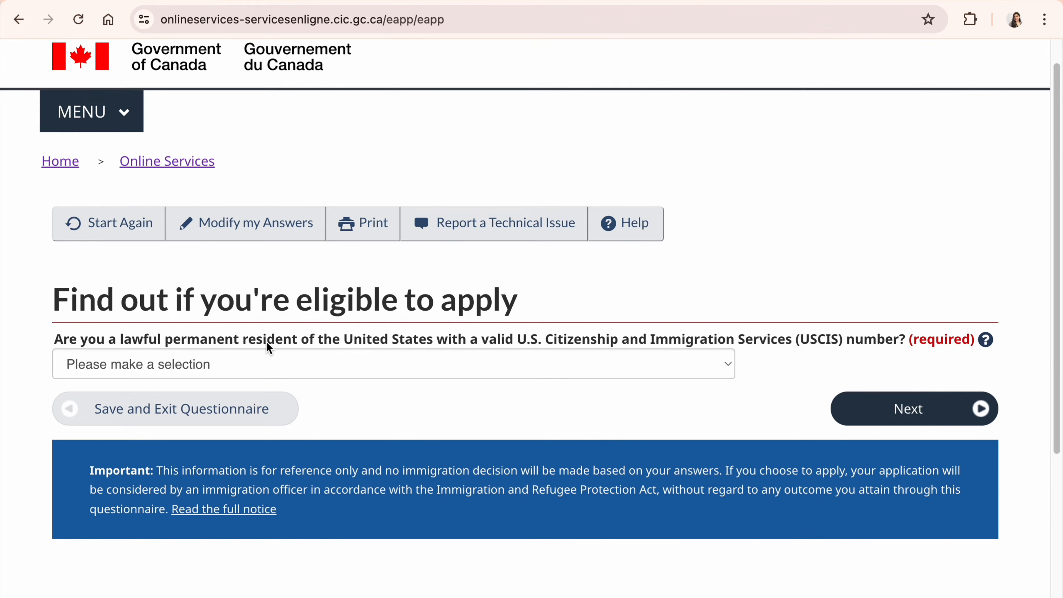
pyautogui.moveTo(266, 343); pyautogui.dragTo(466, 345)
pyautogui.click(468, 363)
pyautogui.click(465, 408)
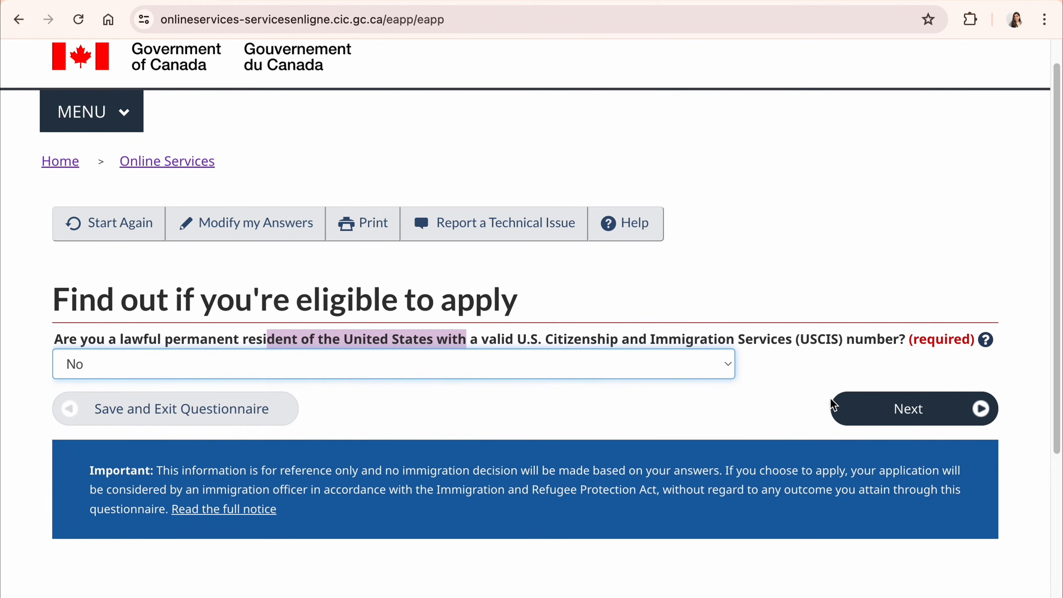
pyautogui.click(860, 410)
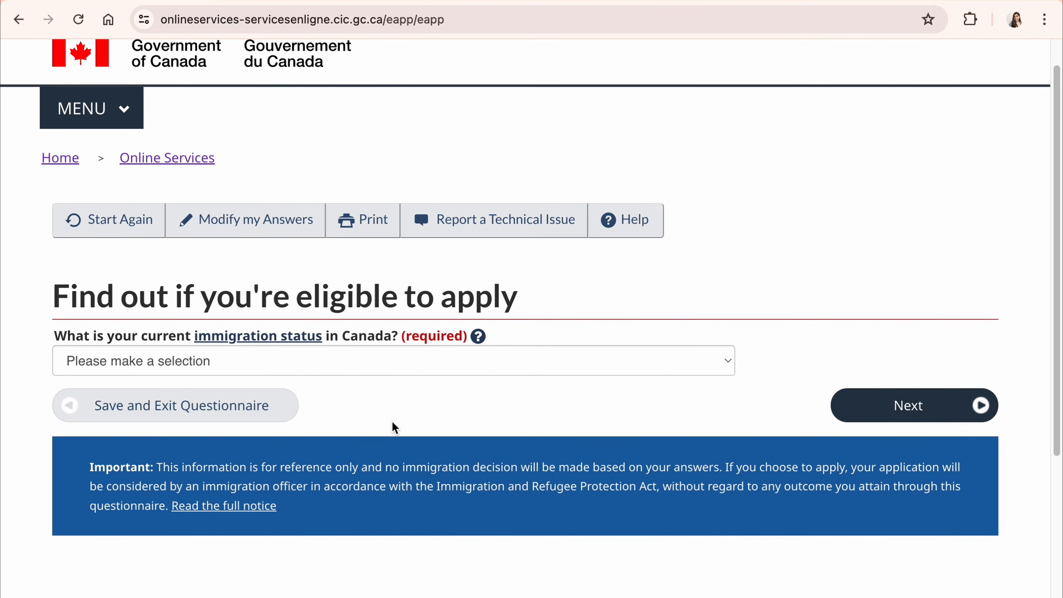
# - Set the current immigration status in Canada to Student and continue to the following question
pyautogui.click(310, 362)
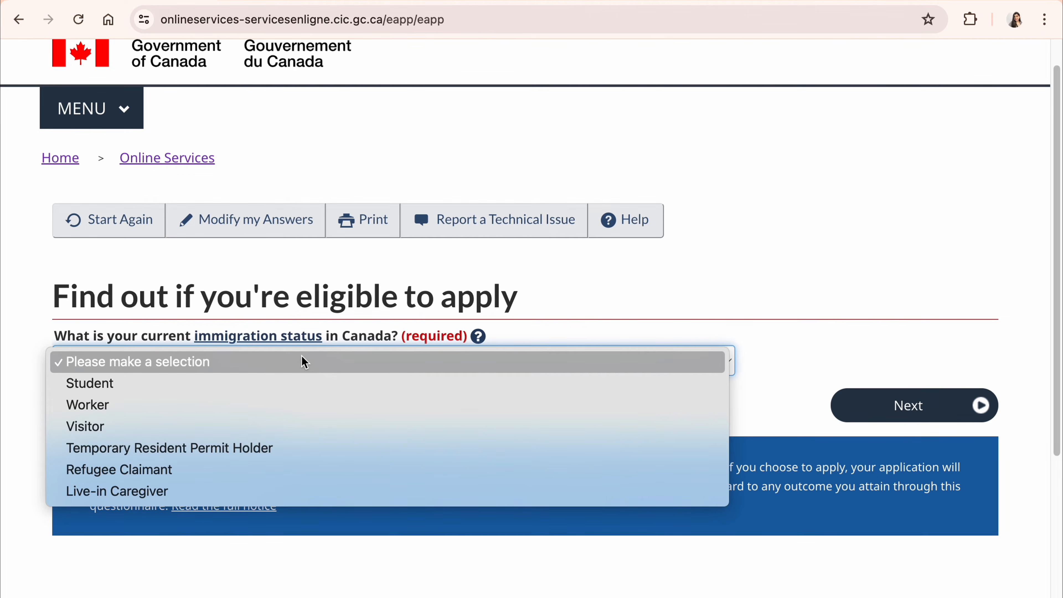
pyautogui.click(295, 385)
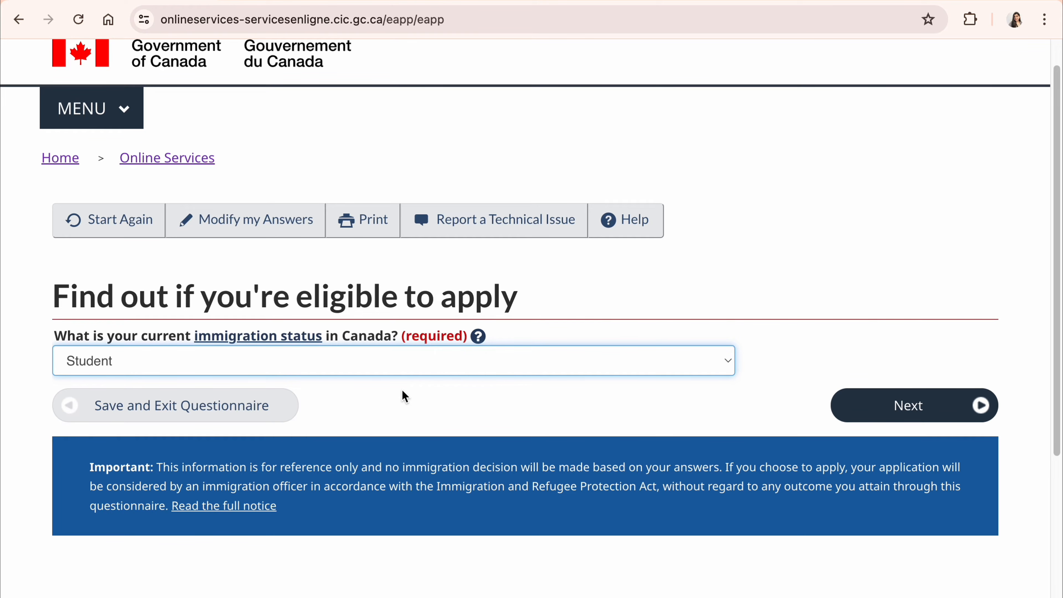
pyautogui.click(845, 404)
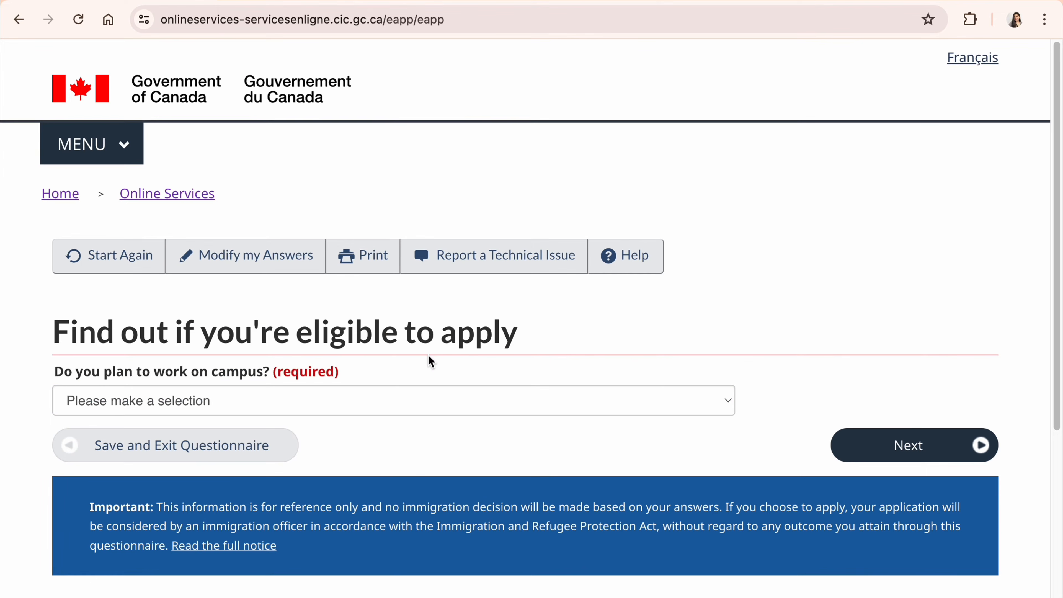
# - Answer No to planning to work on campus and continue the questionnaire
pyautogui.click(352, 403)
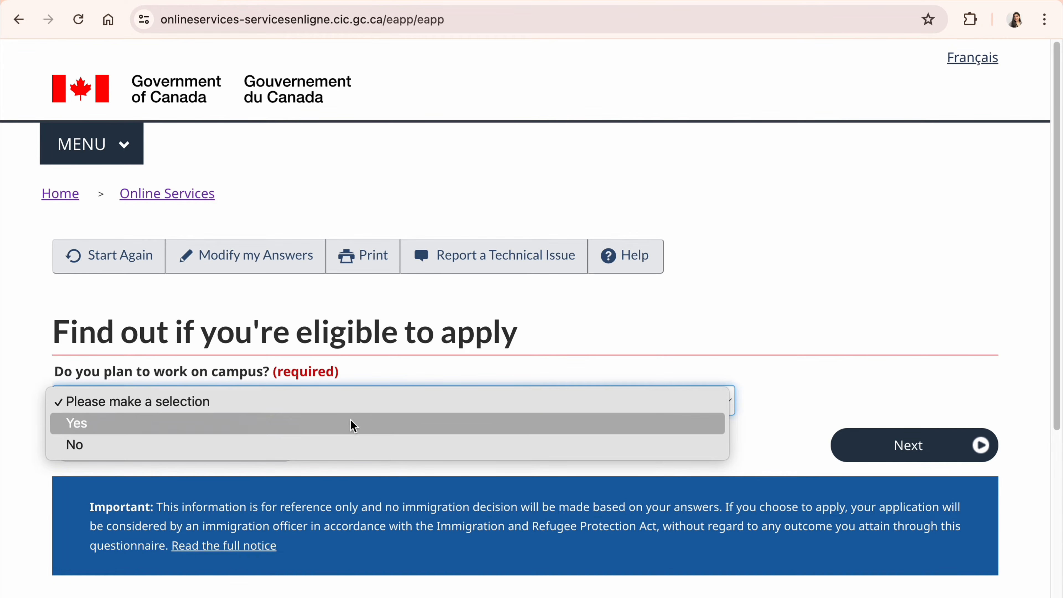
pyautogui.click(356, 444)
pyautogui.click(849, 446)
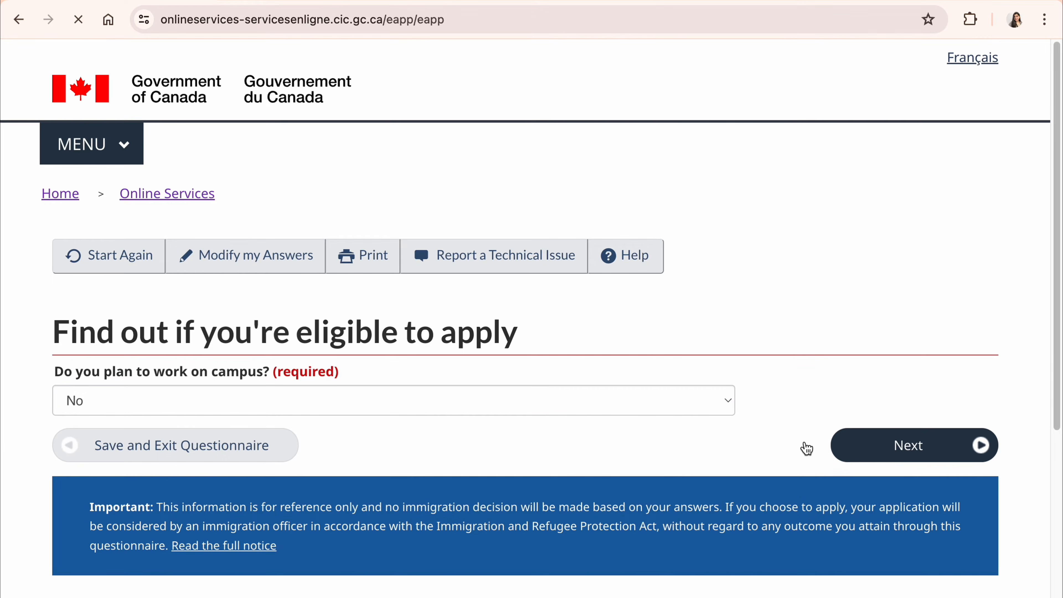
# - Answer No to being a full-time student wanting to work off-campus up to 20 hours per week
pyautogui.scroll(-3, 408, 489)
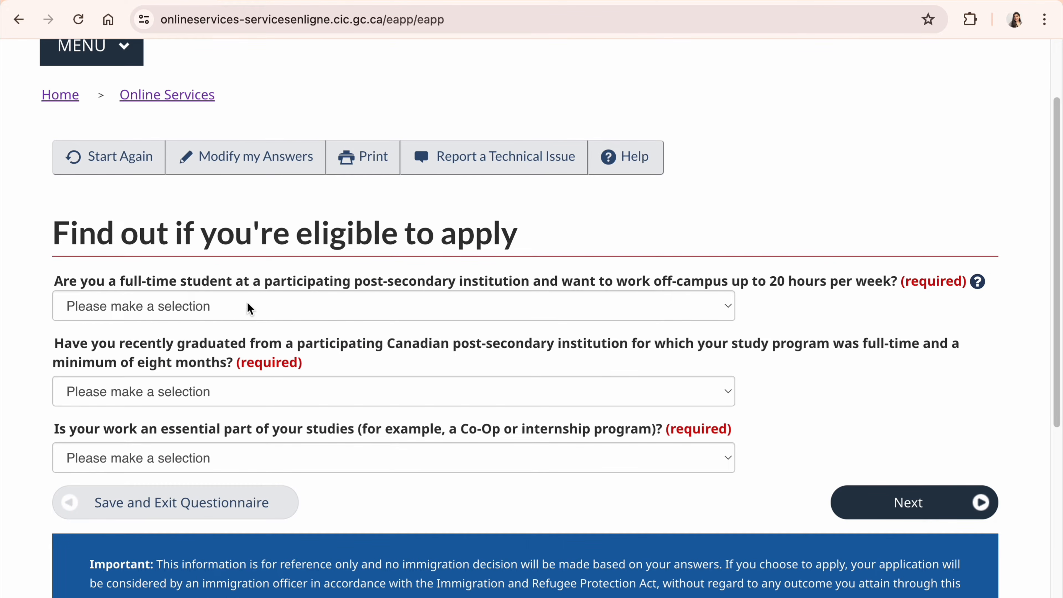
pyautogui.click(519, 300)
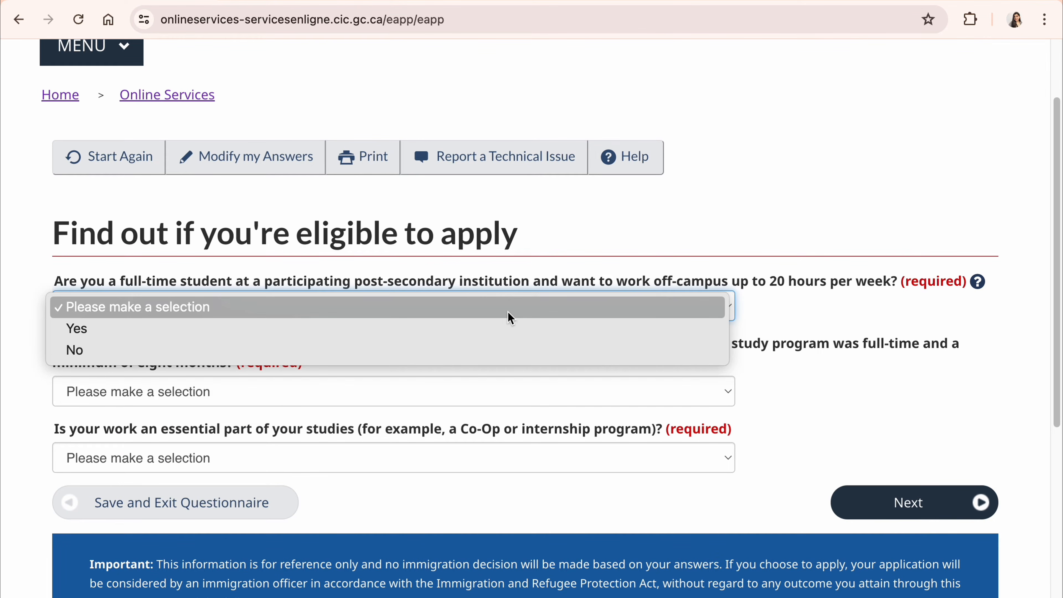
pyautogui.click(487, 355)
# - Answer Yes to having recently graduated from a participating Canadian post-secondary institution in a full-time program of at least eight months
pyautogui.scroll(-2, 495, 378)
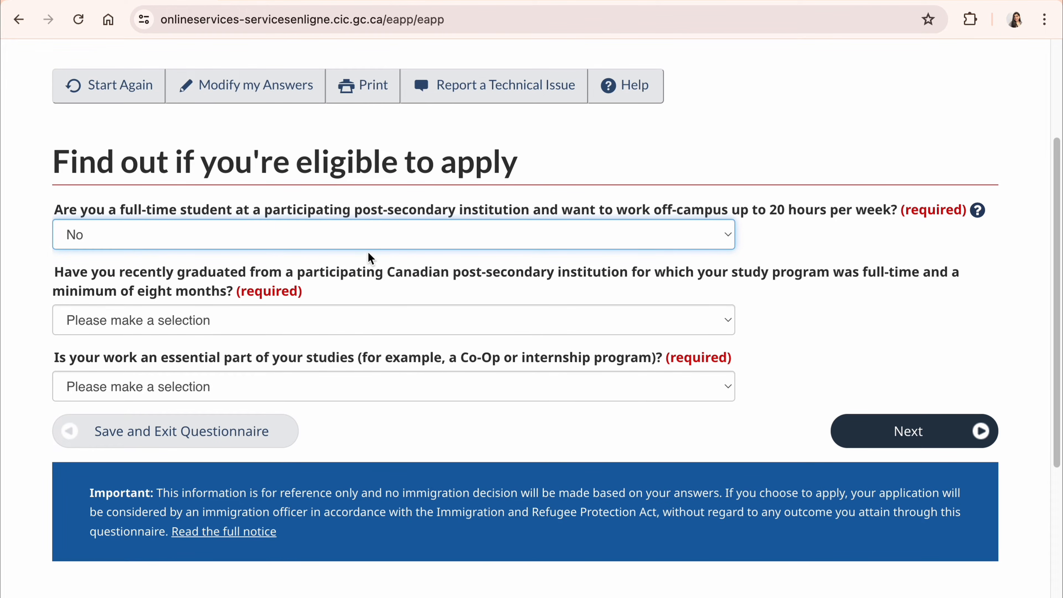
pyautogui.click(287, 321)
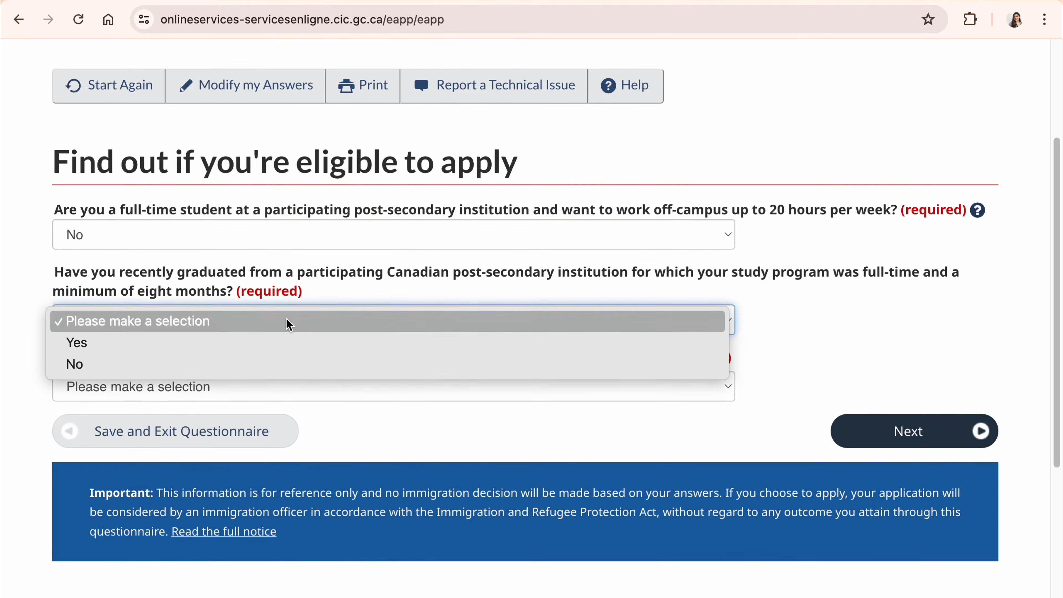
pyautogui.click(139, 271)
pyautogui.click(257, 327)
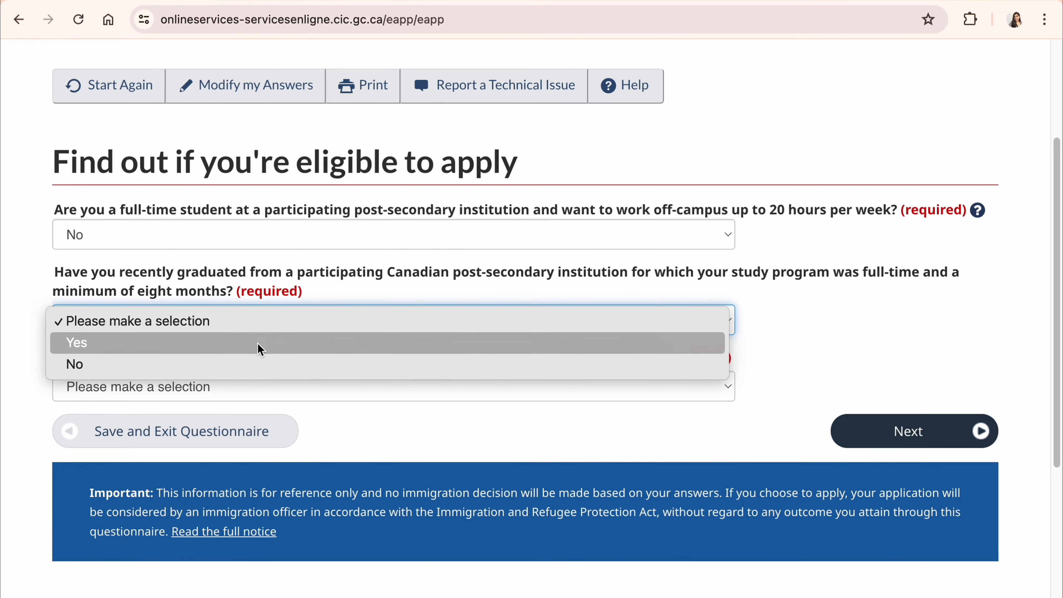
pyautogui.click(259, 351)
# - Answer No to work being an essential part of the studies and continue to the following page of questions
pyautogui.scroll(-2, 258, 356)
pyautogui.click(475, 320)
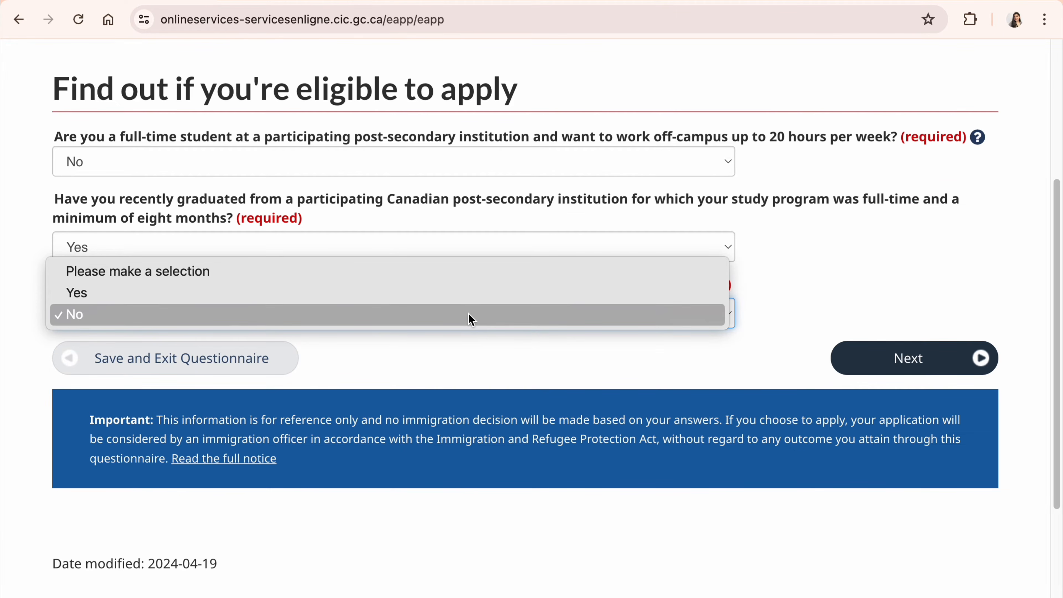
pyautogui.click(468, 315)
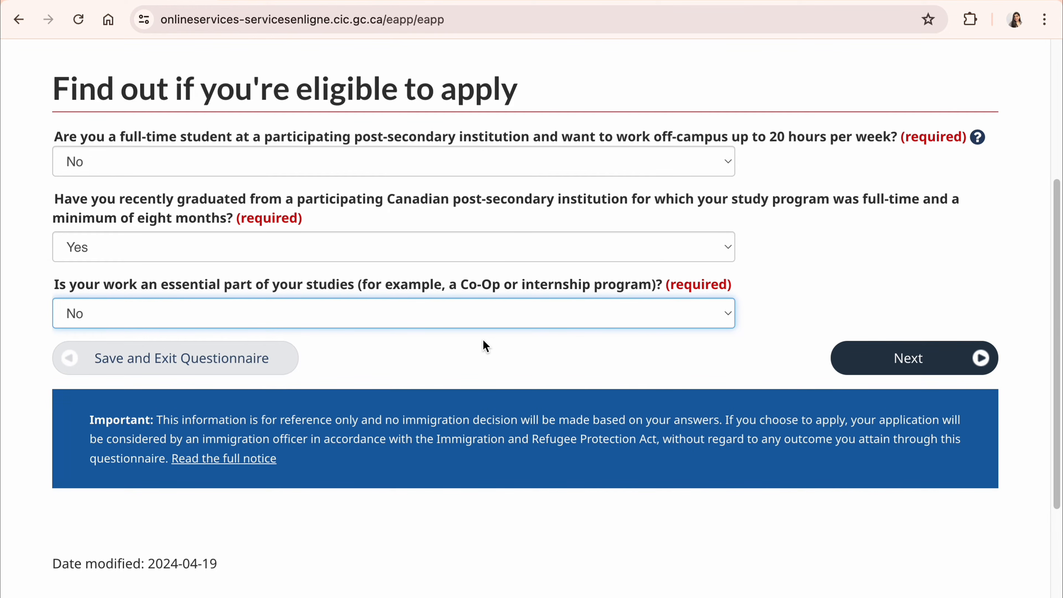
pyautogui.click(903, 357)
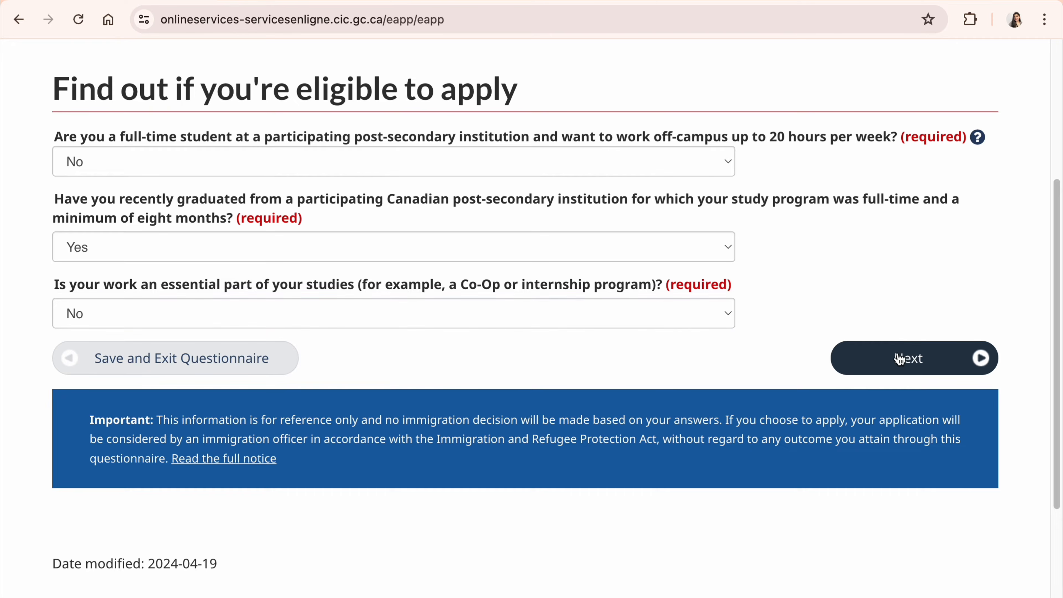
pyautogui.scroll(-3, 447, 455)
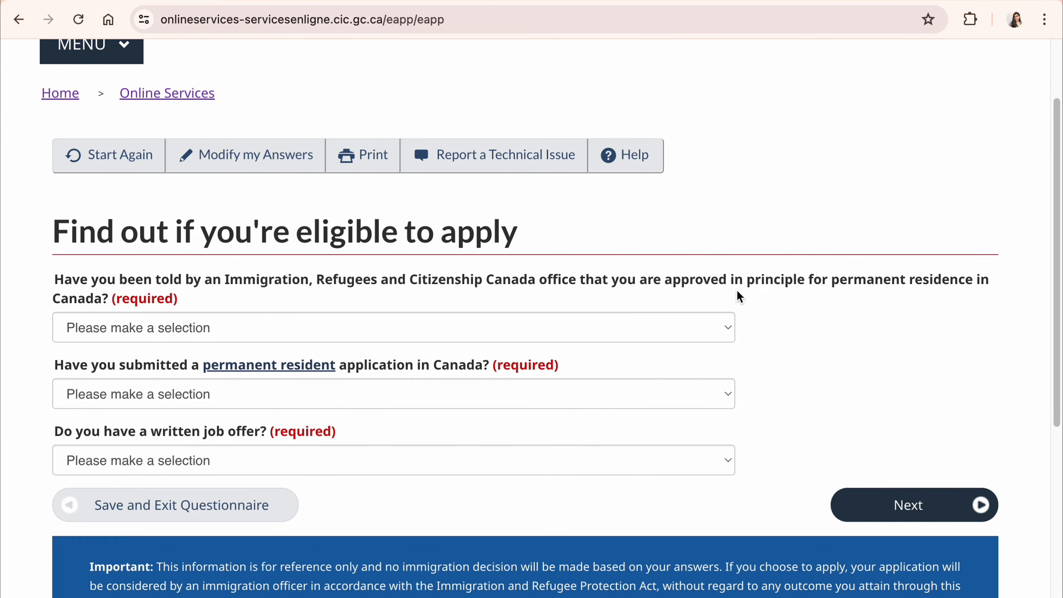
# - Answer No to being approved in principle for permanent residence and No to having submitted a permanent resident application in Canada
pyautogui.click(665, 335)
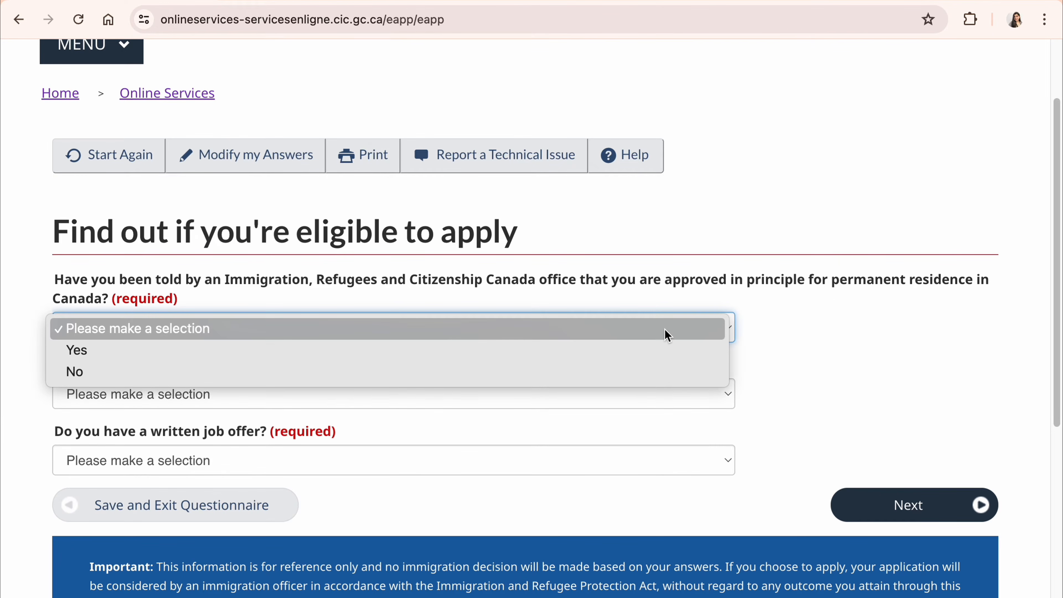
pyautogui.click(649, 373)
pyautogui.scroll(-1, 541, 398)
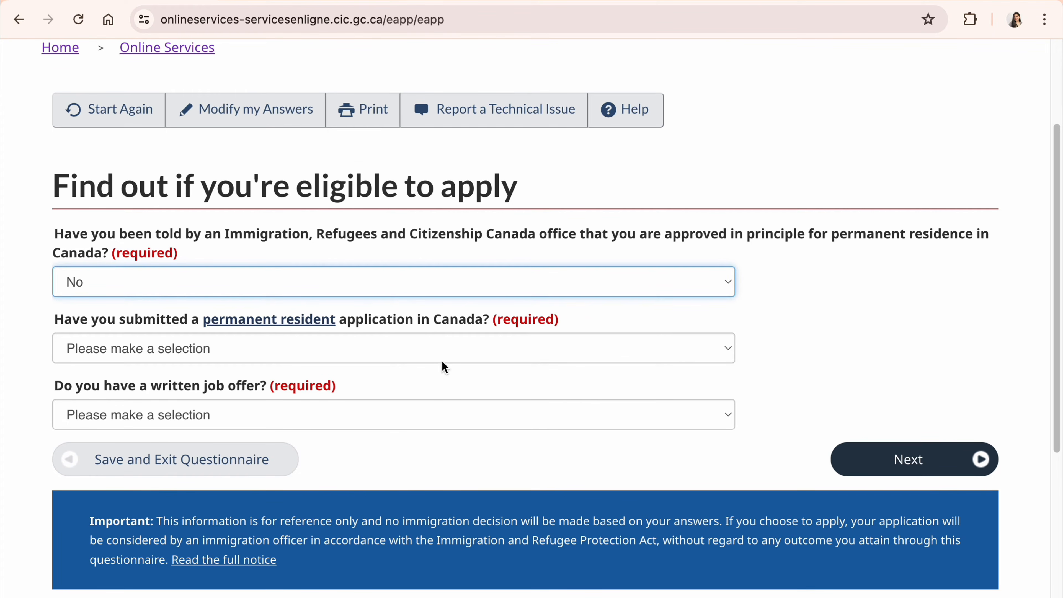
pyautogui.click(445, 347)
pyautogui.click(450, 392)
pyautogui.scroll(-1, 450, 396)
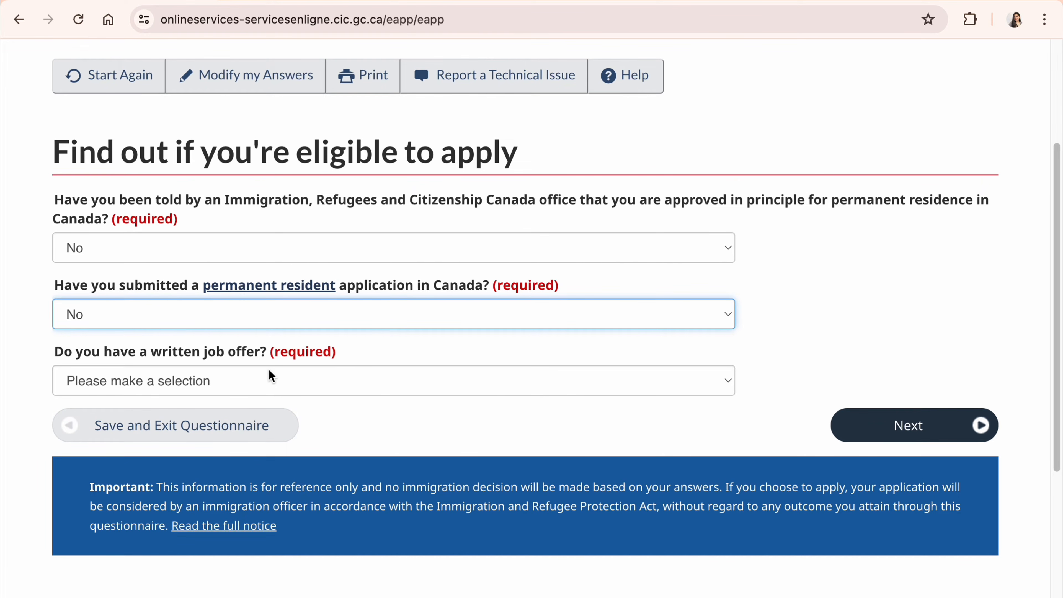
# - Answer No to having a written job offer and continue the questionnaire
pyautogui.click(280, 387)
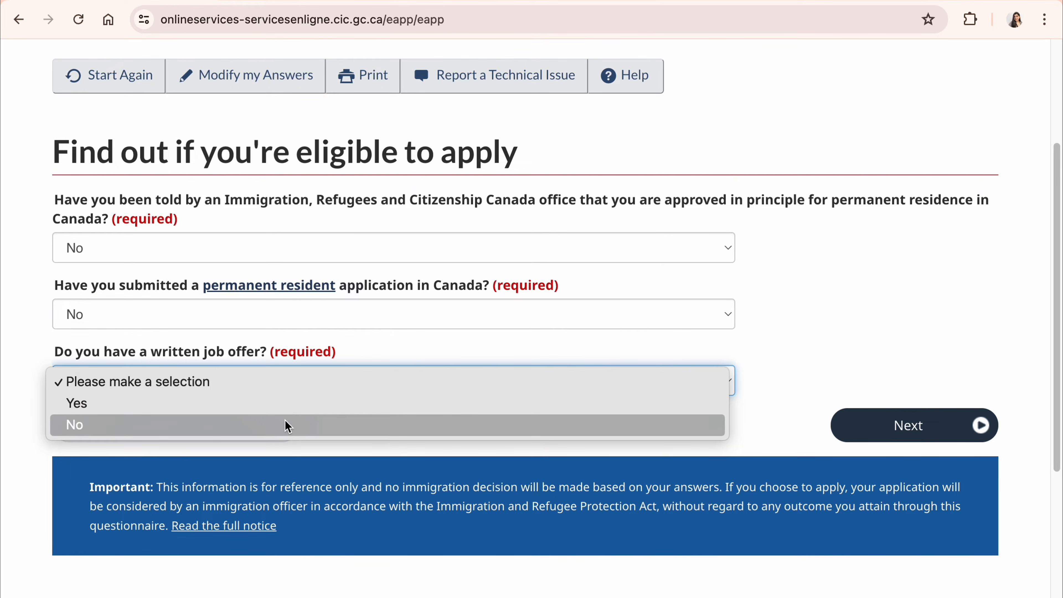
pyautogui.click(285, 426)
pyautogui.scroll(-1, 491, 413)
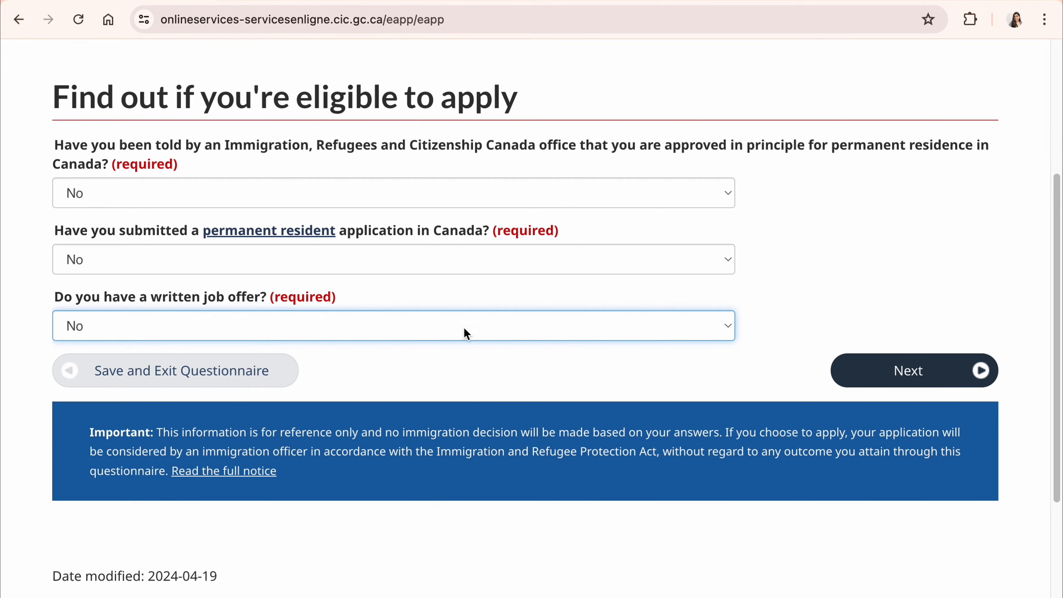
pyautogui.click(876, 371)
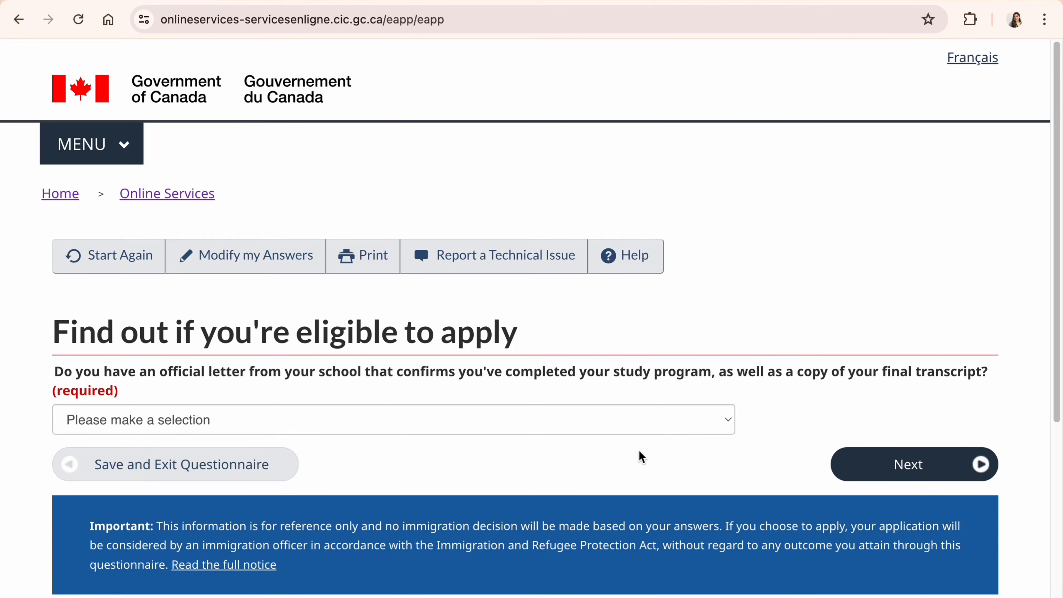
# - Answer Yes to having an official school letter confirming program completion and a final transcript, and continue
pyautogui.scroll(-1, 643, 456)
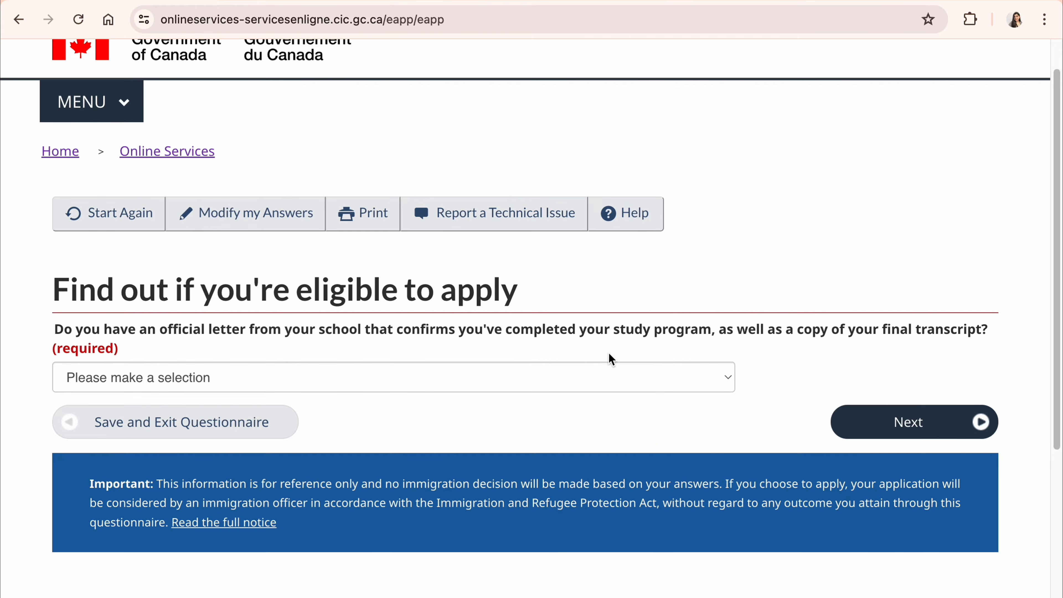
pyautogui.click(635, 373)
pyautogui.click(604, 396)
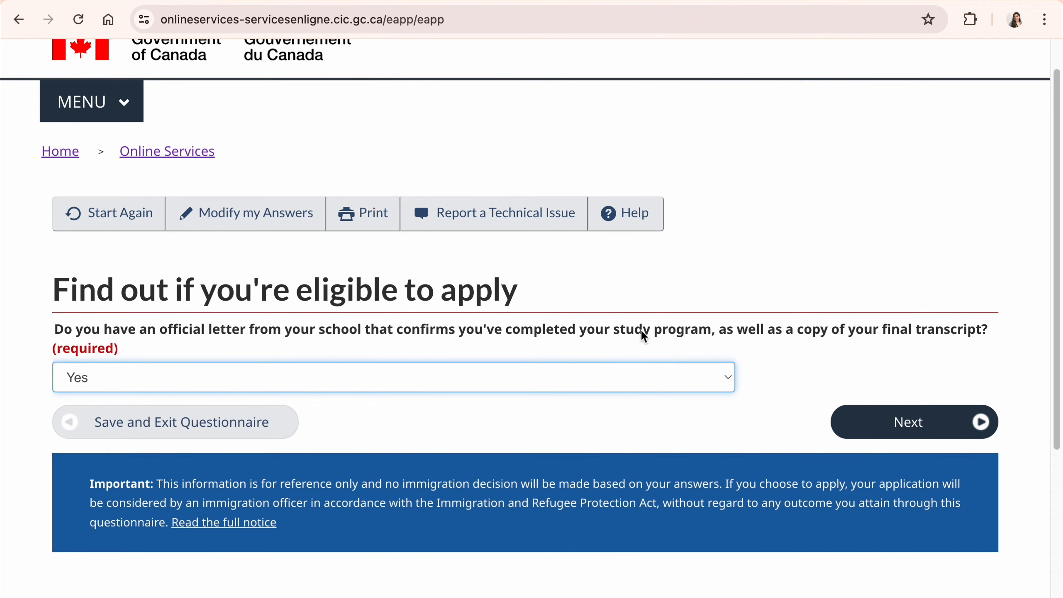
pyautogui.moveTo(880, 328); pyautogui.dragTo(918, 356)
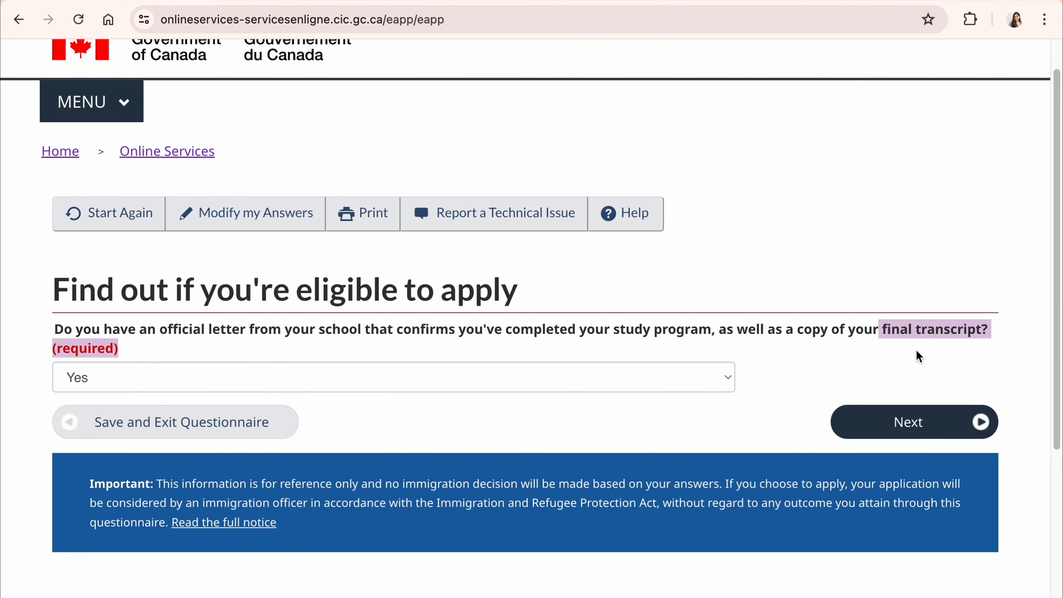
pyautogui.click(916, 354)
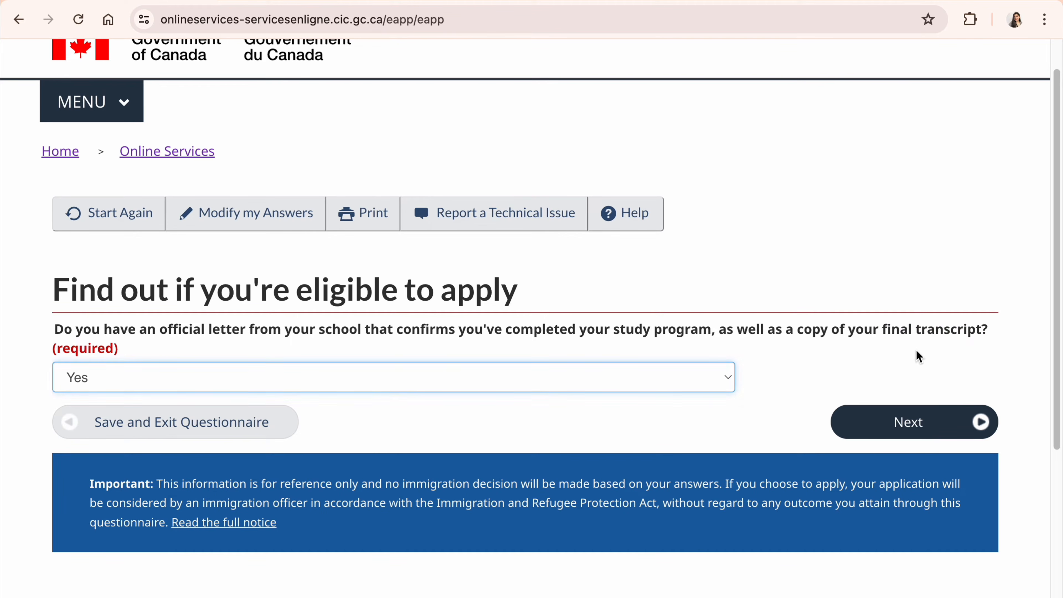
pyautogui.click(877, 437)
# - Set the marital status to Never Married/Single and the province of destination to Ontario, and submit the answers
pyautogui.click(378, 355)
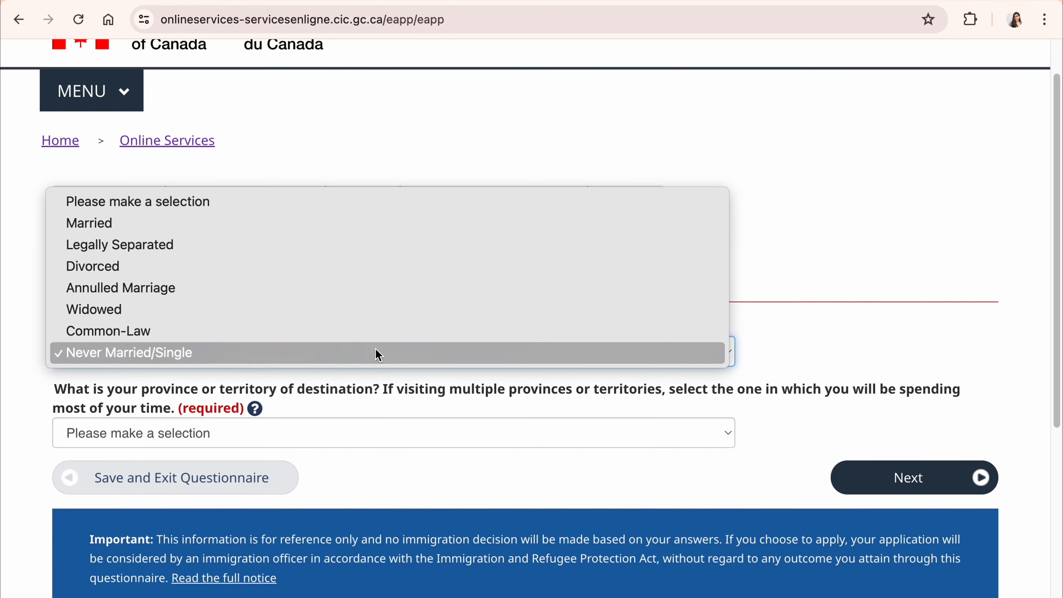
pyautogui.click(384, 356)
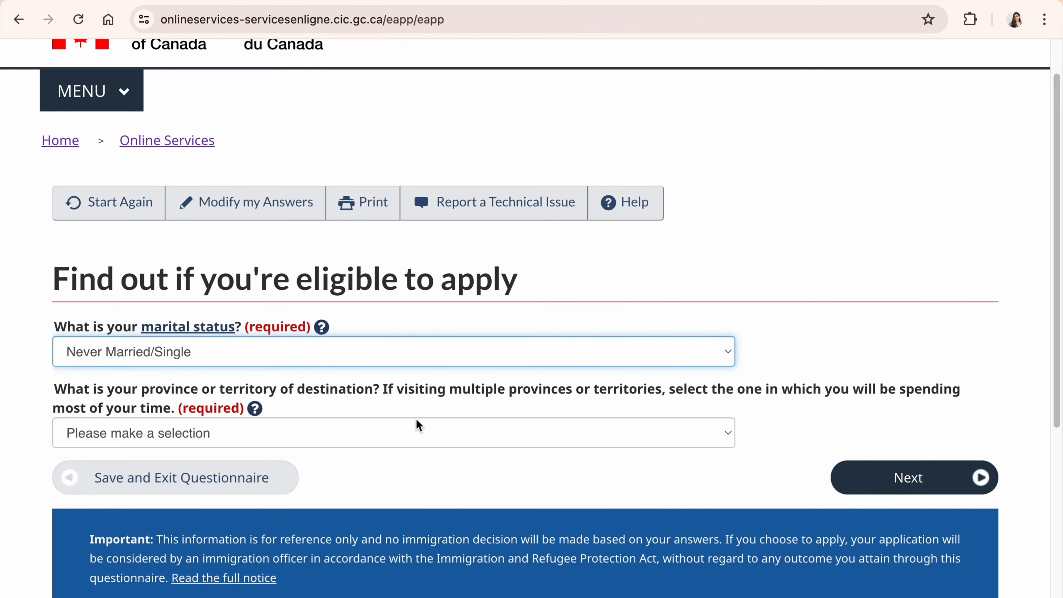
pyautogui.scroll(-1, 416, 418)
pyautogui.click(367, 384)
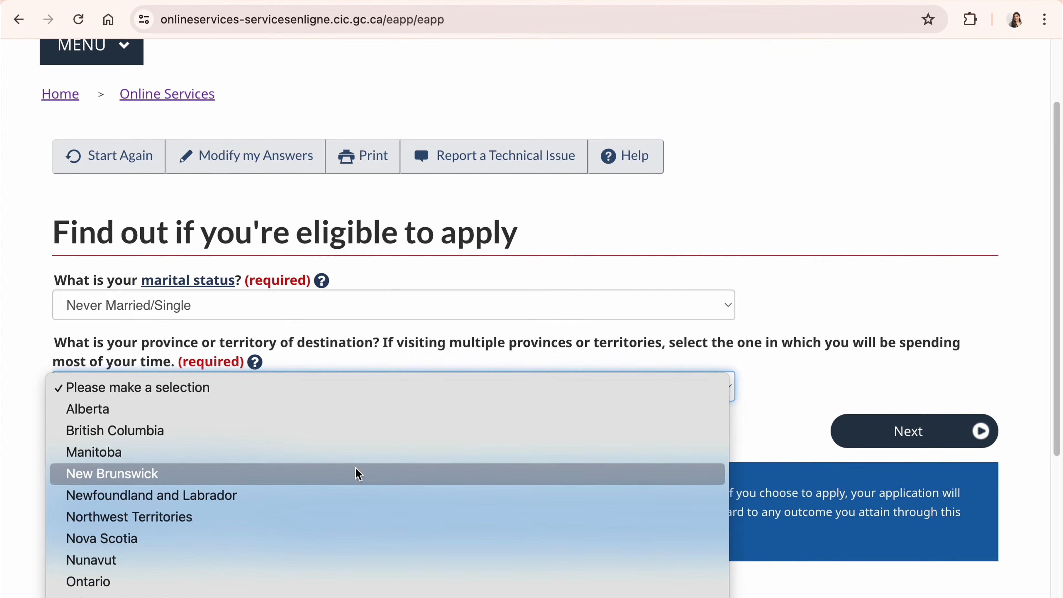
pyautogui.scroll(-1, 356, 494)
pyautogui.click(355, 538)
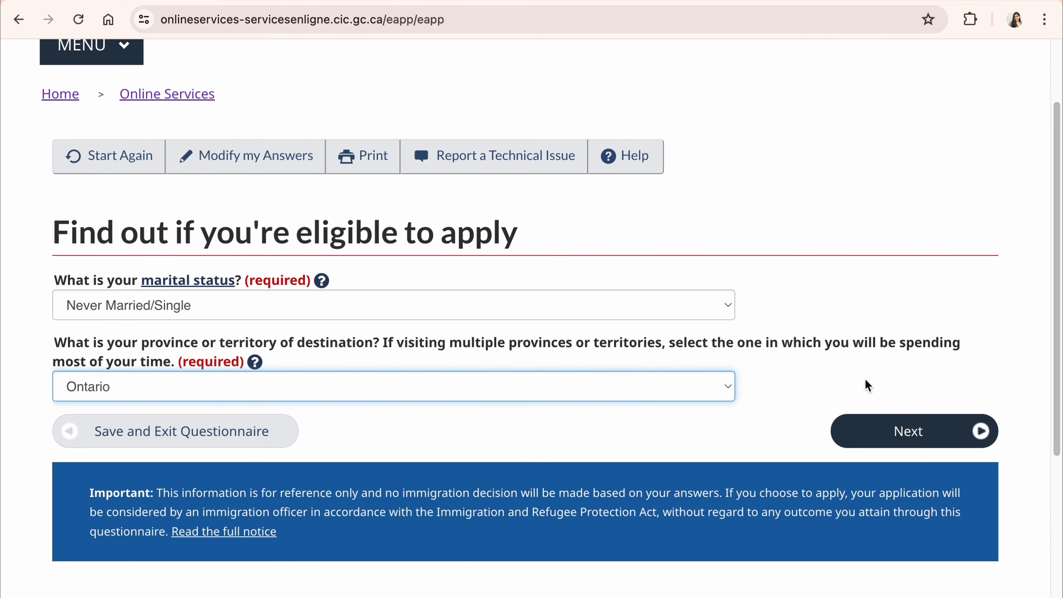
pyautogui.click(898, 425)
# - Choose the Post-Graduate Work Permit - in Canada result and continue to the personal checklist questions
pyautogui.scroll(-5, 406, 525)
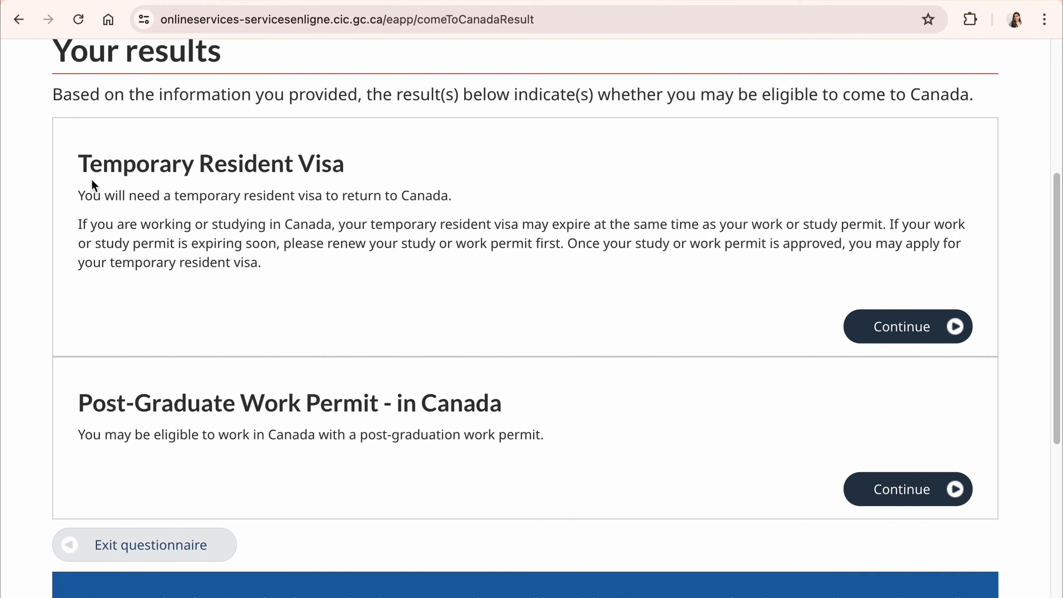
pyautogui.moveTo(90, 170); pyautogui.dragTo(340, 143)
pyautogui.moveTo(186, 408); pyautogui.dragTo(459, 395)
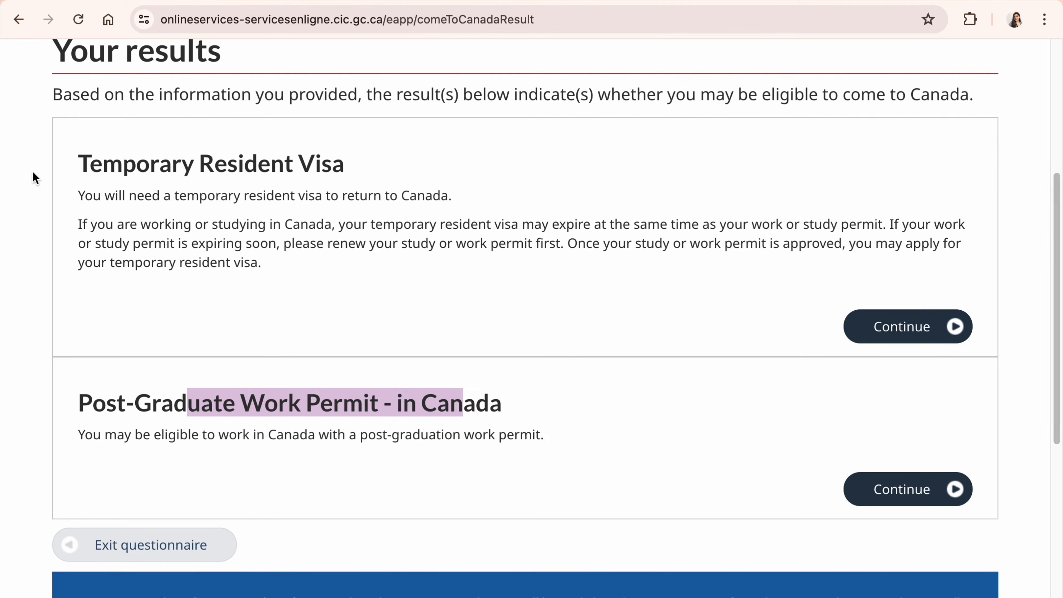
pyautogui.moveTo(80, 165); pyautogui.dragTo(328, 164)
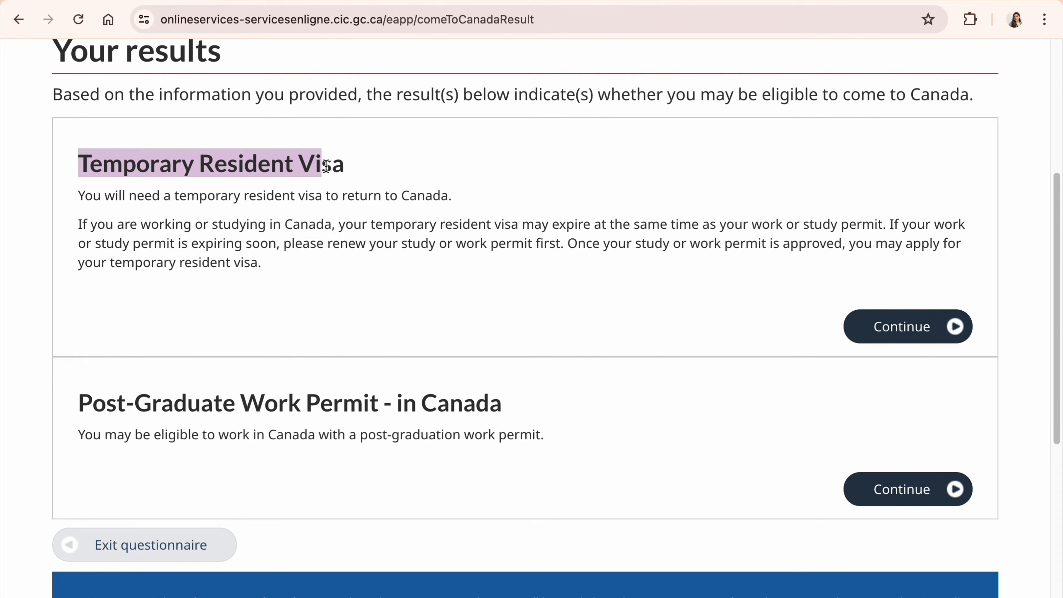
pyautogui.click(140, 404)
pyautogui.moveTo(140, 404); pyautogui.dragTo(463, 403)
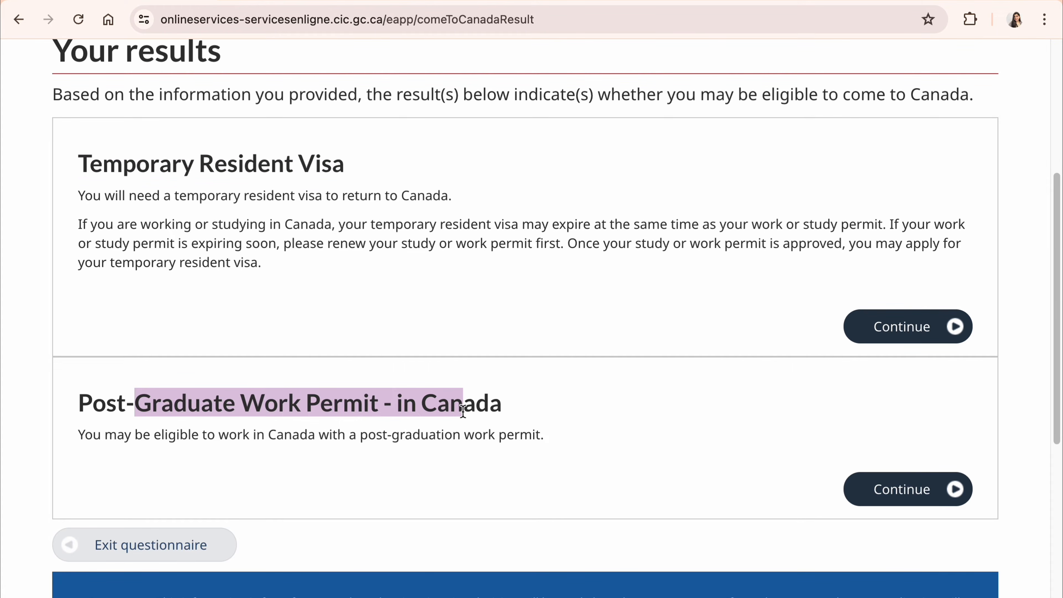
pyautogui.click(897, 504)
pyautogui.scroll(-4, 467, 539)
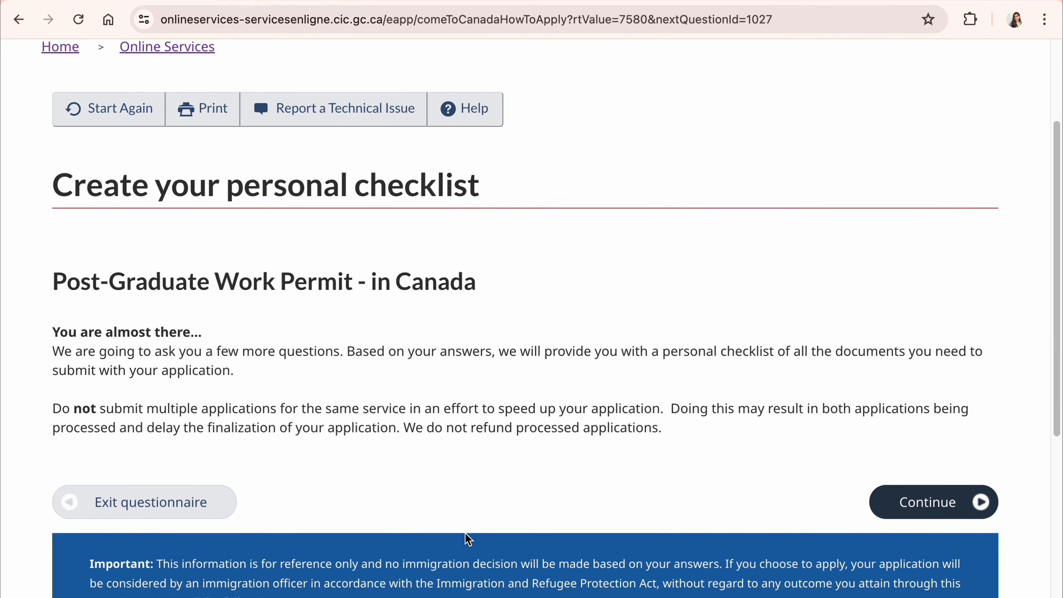
pyautogui.click(942, 492)
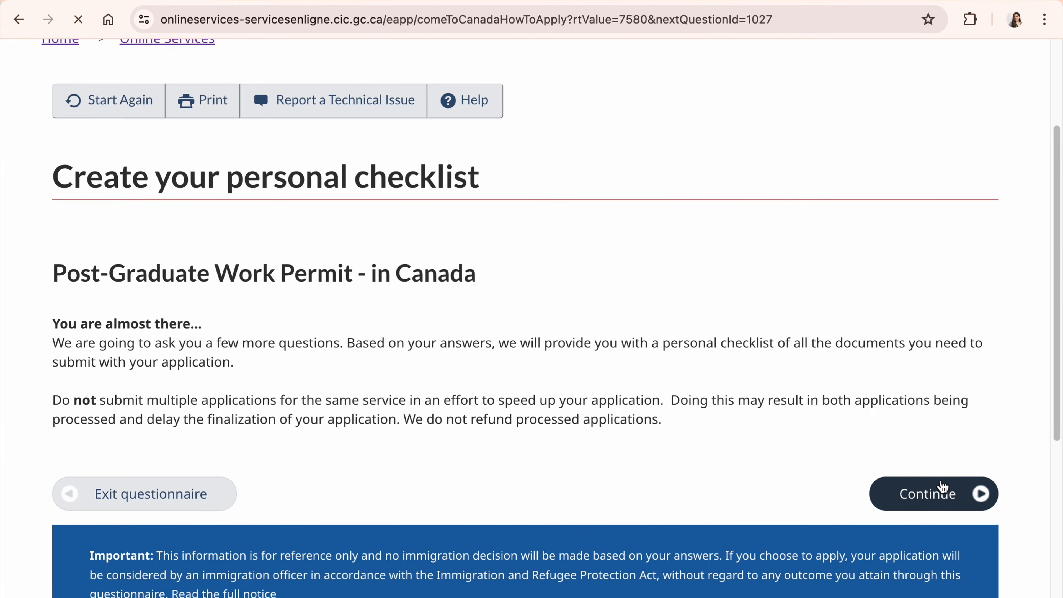
# - Answer Yes to the checklist question about the official school completion letter and final transcript, and continue
pyautogui.scroll(-1, 479, 479)
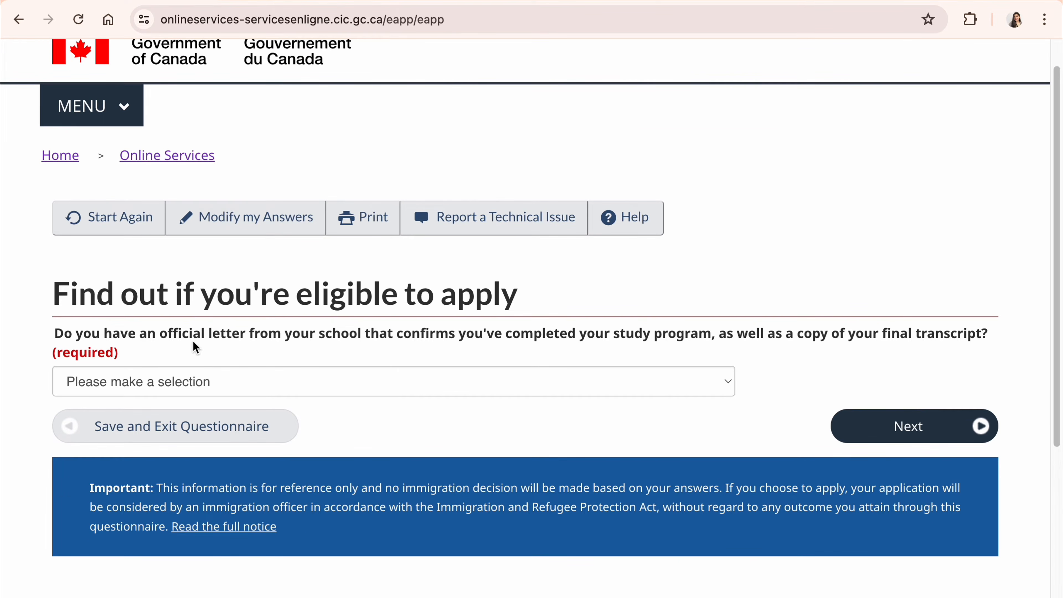
pyautogui.moveTo(202, 334); pyautogui.dragTo(782, 341)
pyautogui.click(721, 377)
pyautogui.click(665, 404)
pyautogui.click(852, 429)
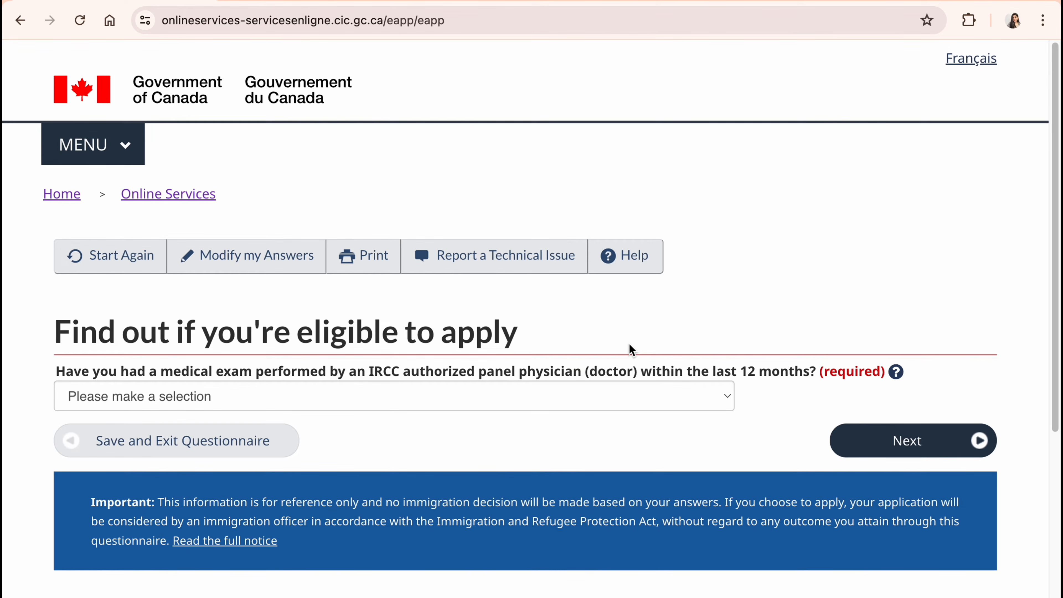
# - Answer Yes to a medical exam by an IRCC panel physician within 12 months and No to submitting an application for a family member
pyautogui.click(624, 404)
pyautogui.click(606, 420)
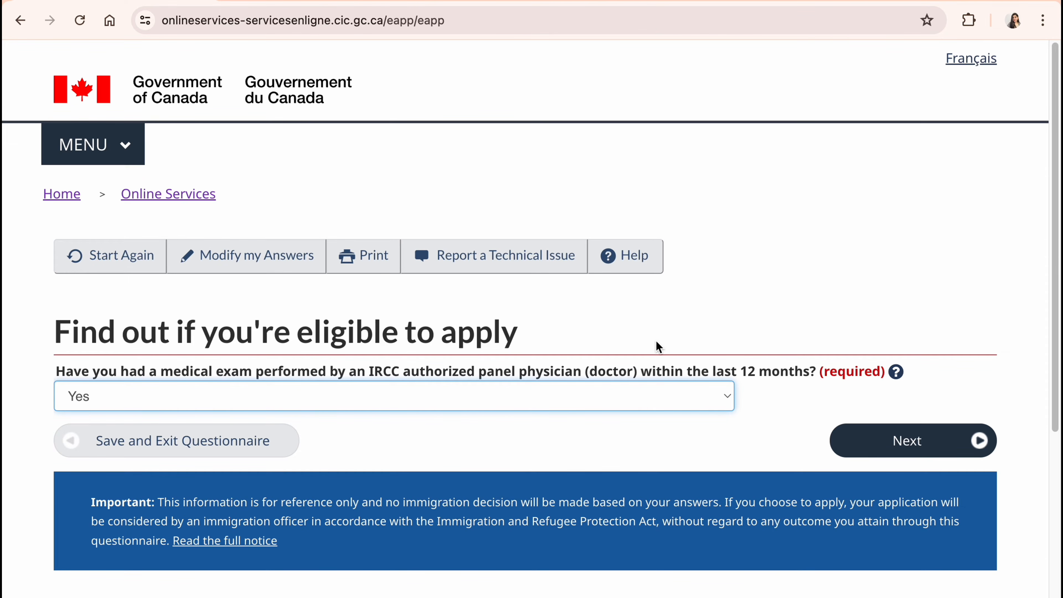
pyautogui.click(863, 455)
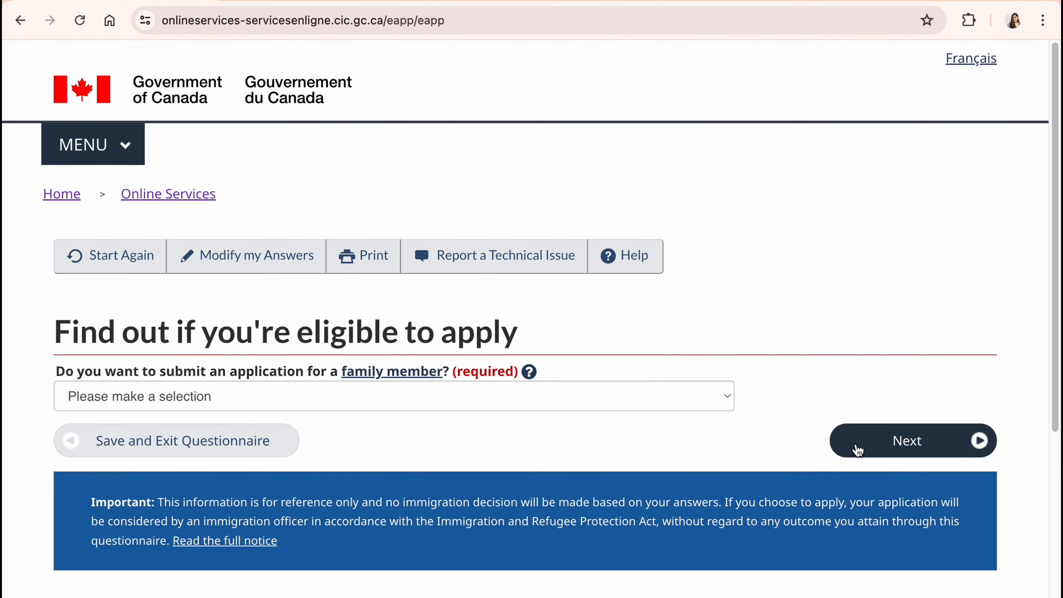
pyautogui.click(548, 396)
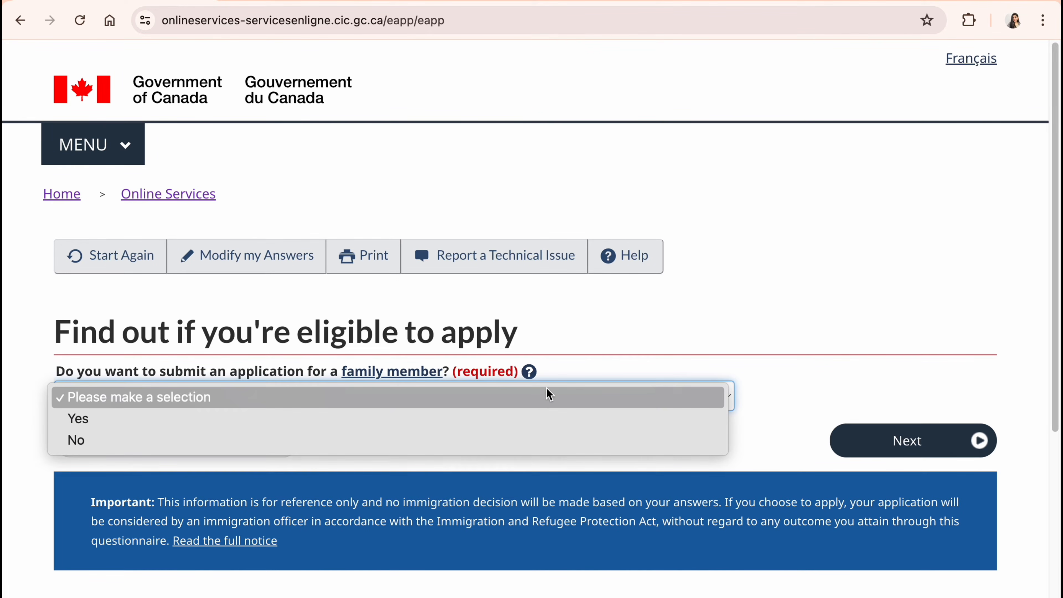
pyautogui.click(523, 441)
pyautogui.click(839, 441)
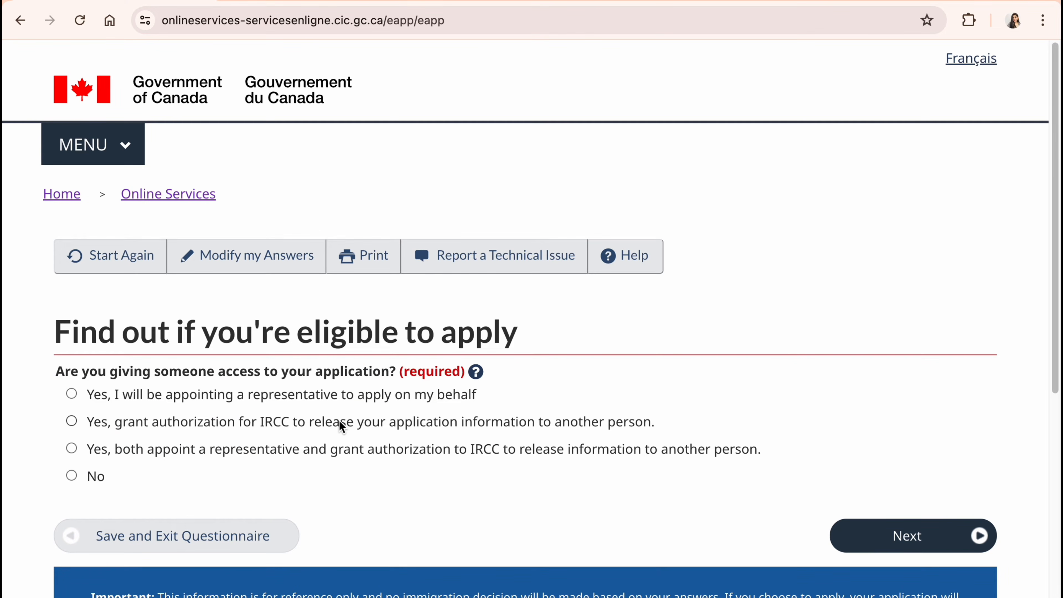
# - Answer No to giving someone access to the application and Yes to having given biometrics in the past 10 years
pyautogui.click(71, 476)
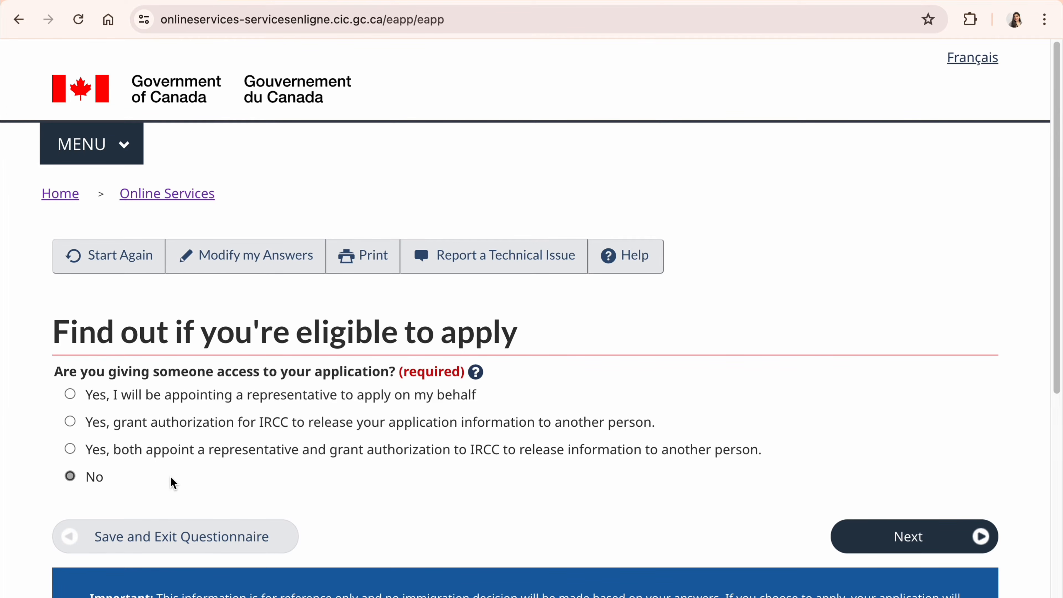
pyautogui.click(910, 538)
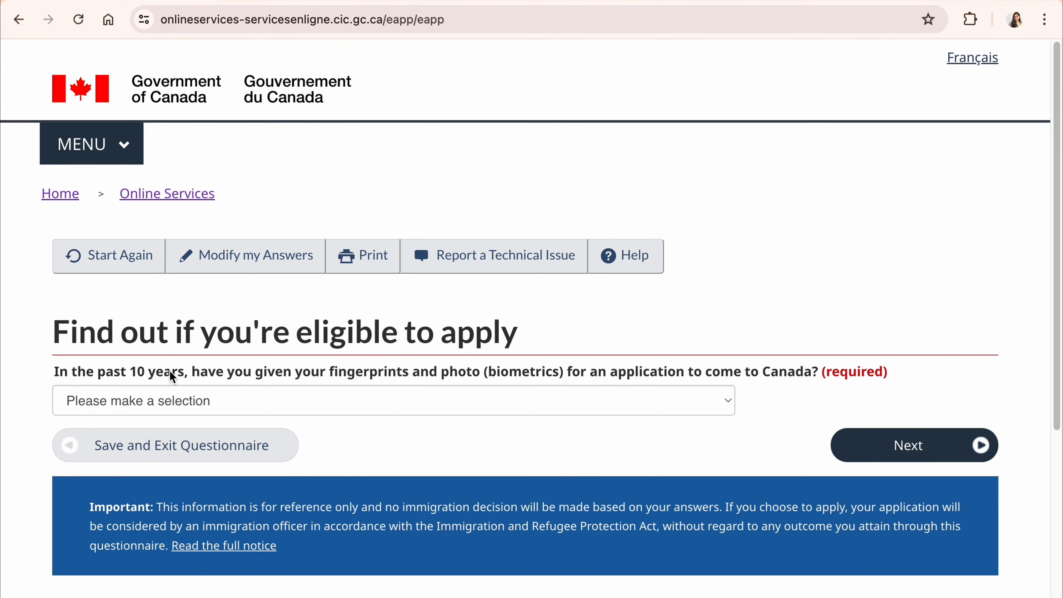
pyautogui.click(501, 401)
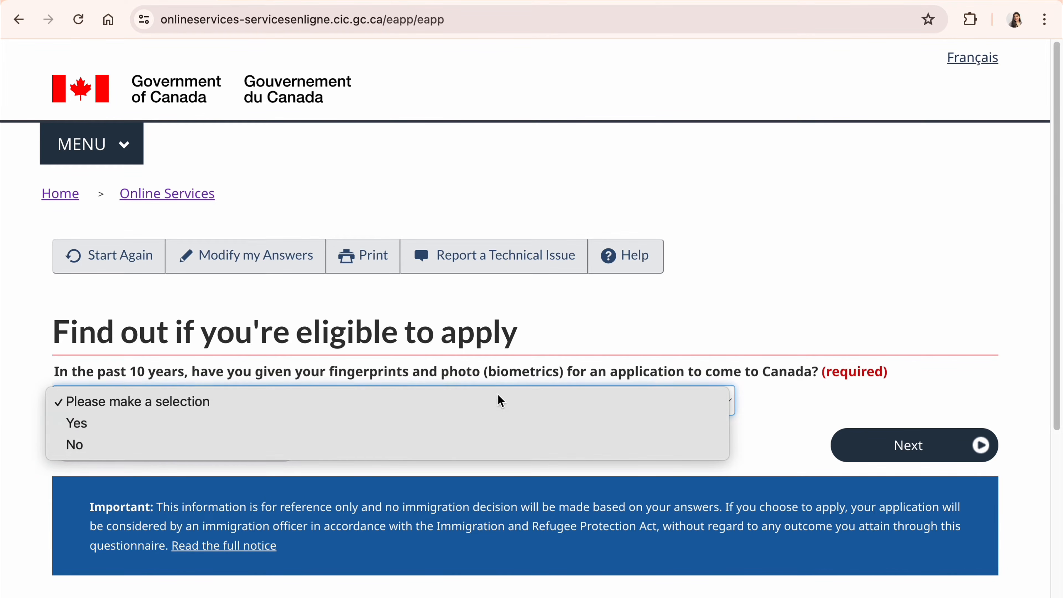
pyautogui.click(463, 425)
pyautogui.click(852, 447)
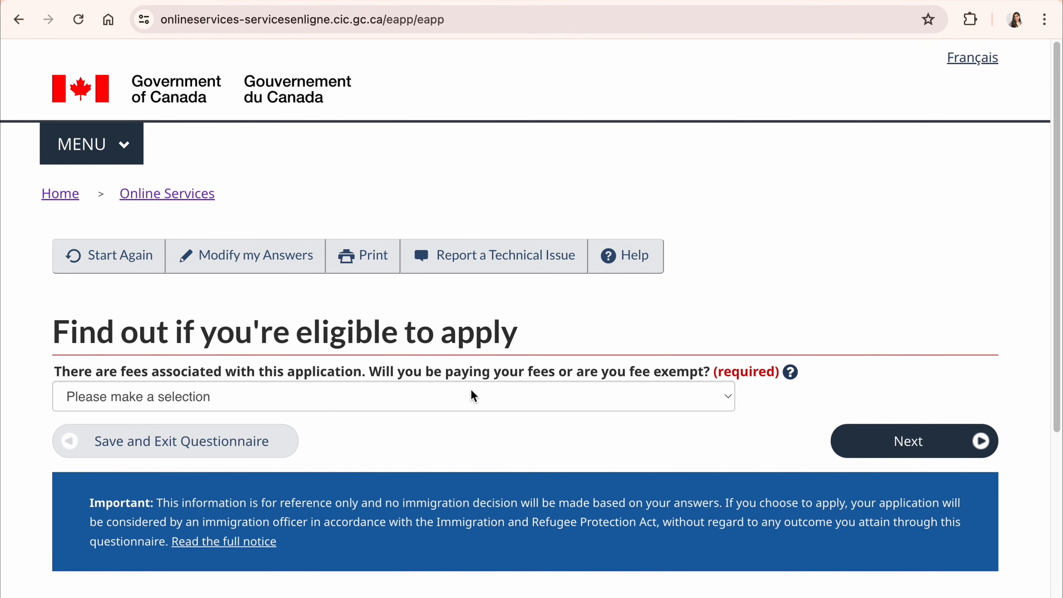
# - Indicate that the application fees will be paid and answer Yes to being able to make digital copies of documents
pyautogui.click(470, 397)
pyautogui.click(482, 417)
pyautogui.click(885, 442)
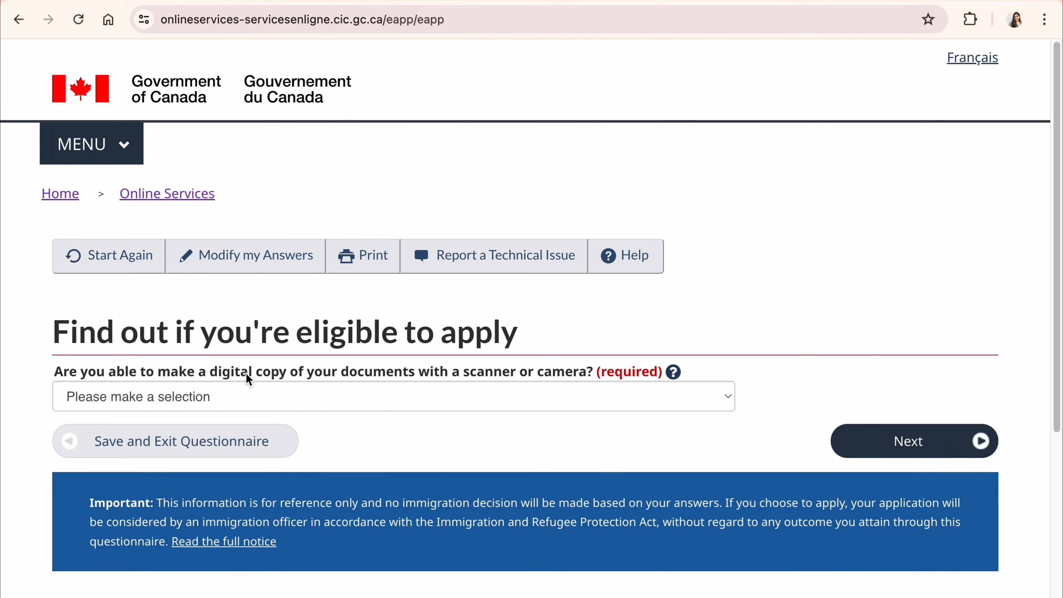
pyautogui.click(423, 402)
pyautogui.click(423, 419)
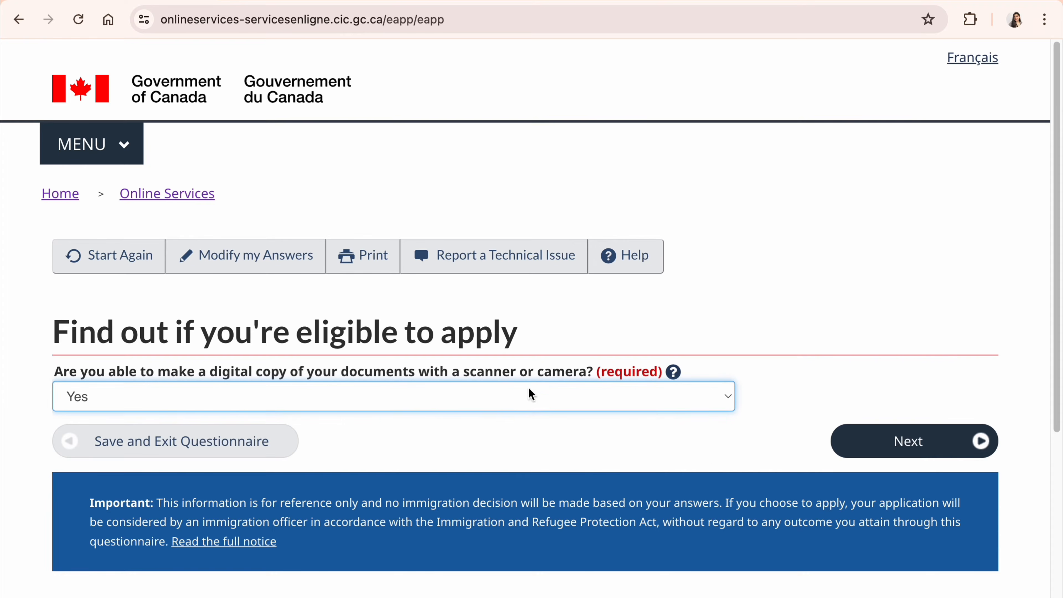
pyautogui.click(897, 439)
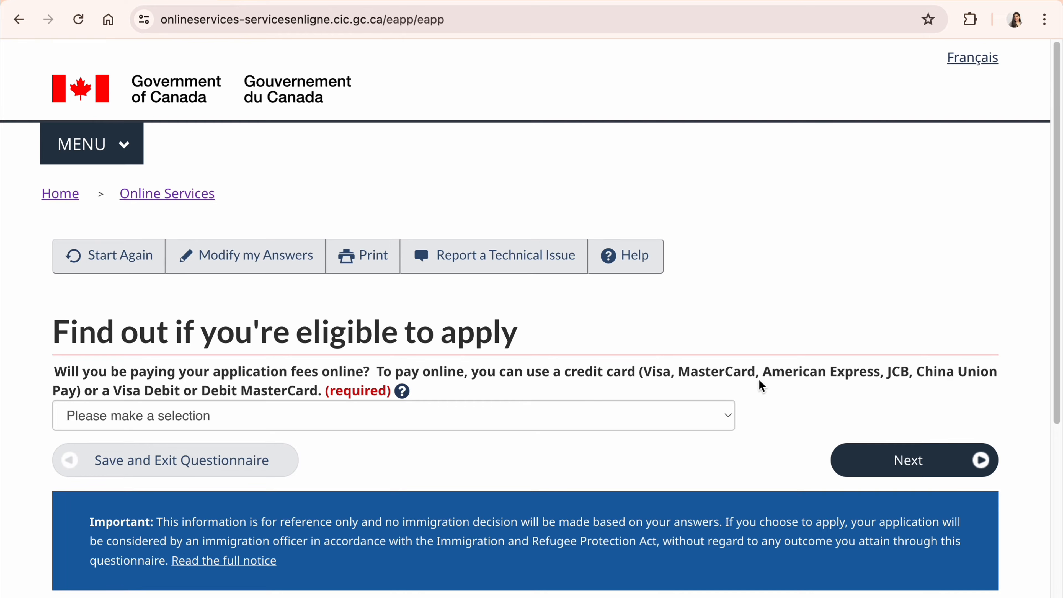
# - Answer Yes to paying the application fees online and continue to the review of all answers
pyautogui.click(644, 413)
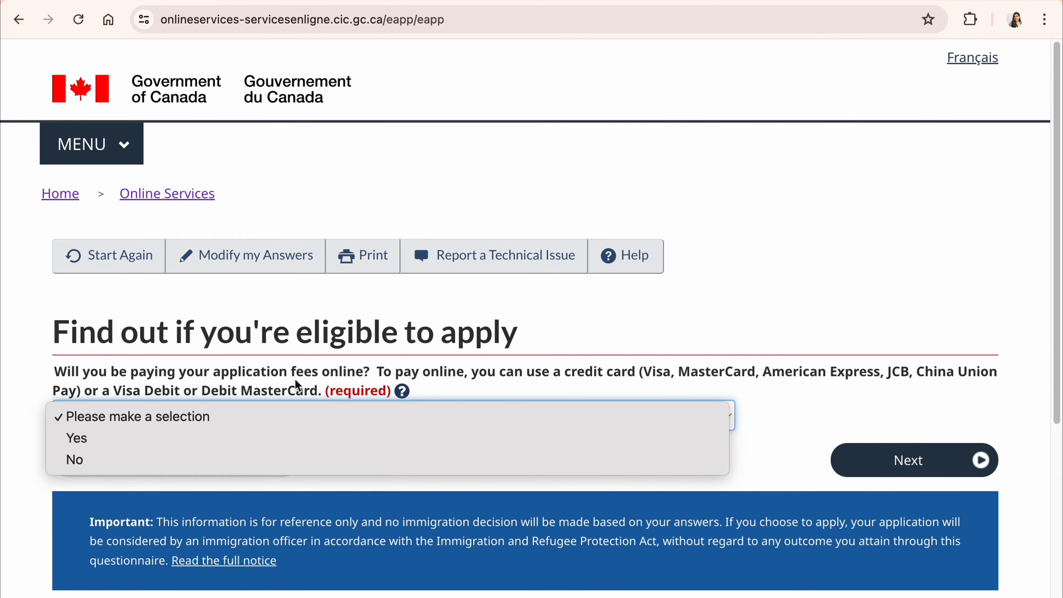
pyautogui.click(329, 448)
pyautogui.click(868, 470)
pyautogui.scroll(-3, 482, 446)
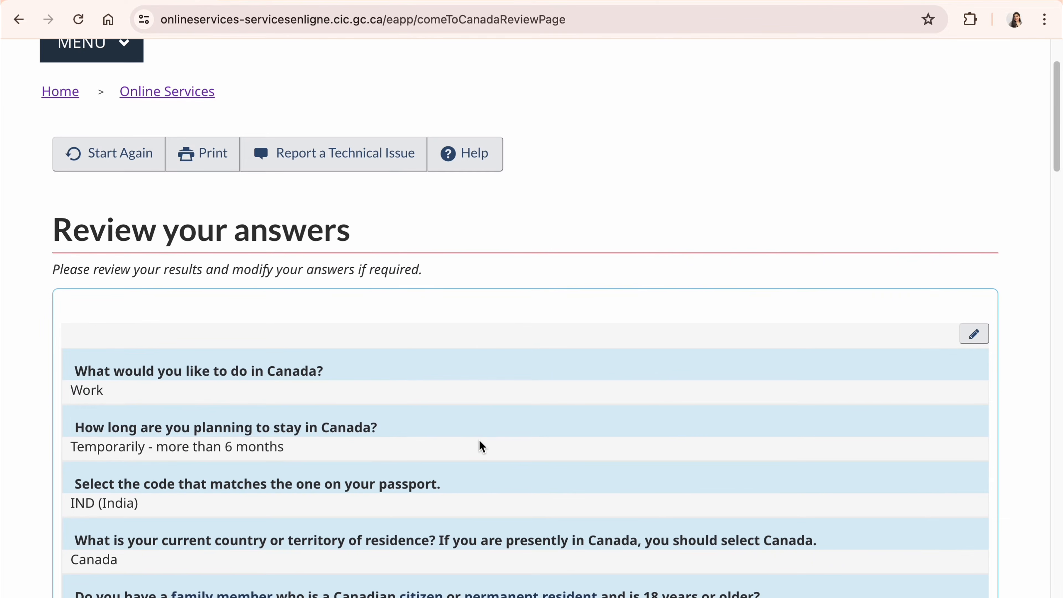
# - Review all questionnaire answers from start to end and continue to the instructions for submitting the application
pyautogui.scroll(-10, 484, 434)
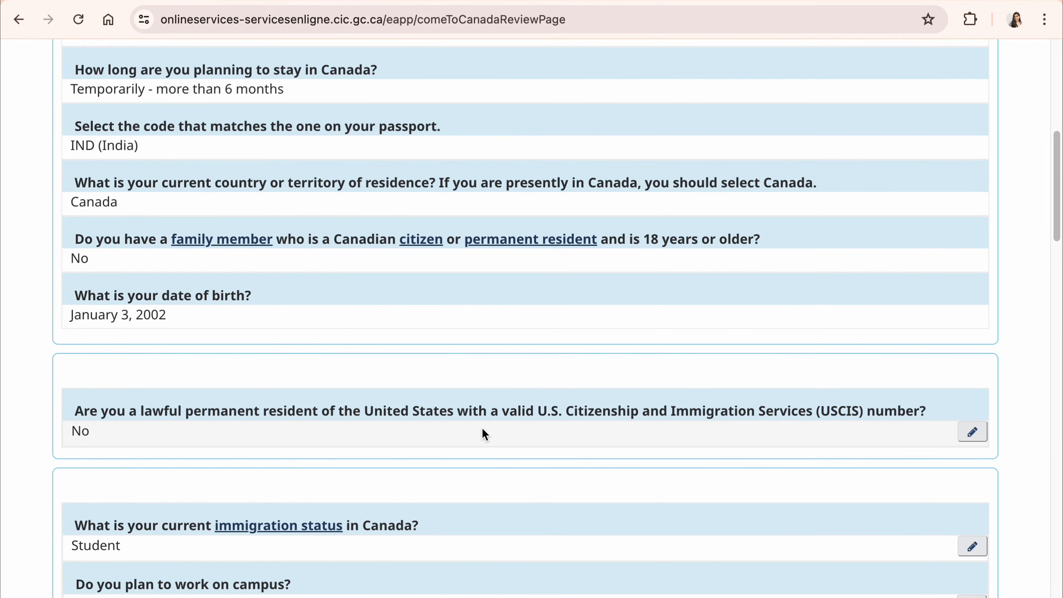
pyautogui.scroll(-7, 452, 455)
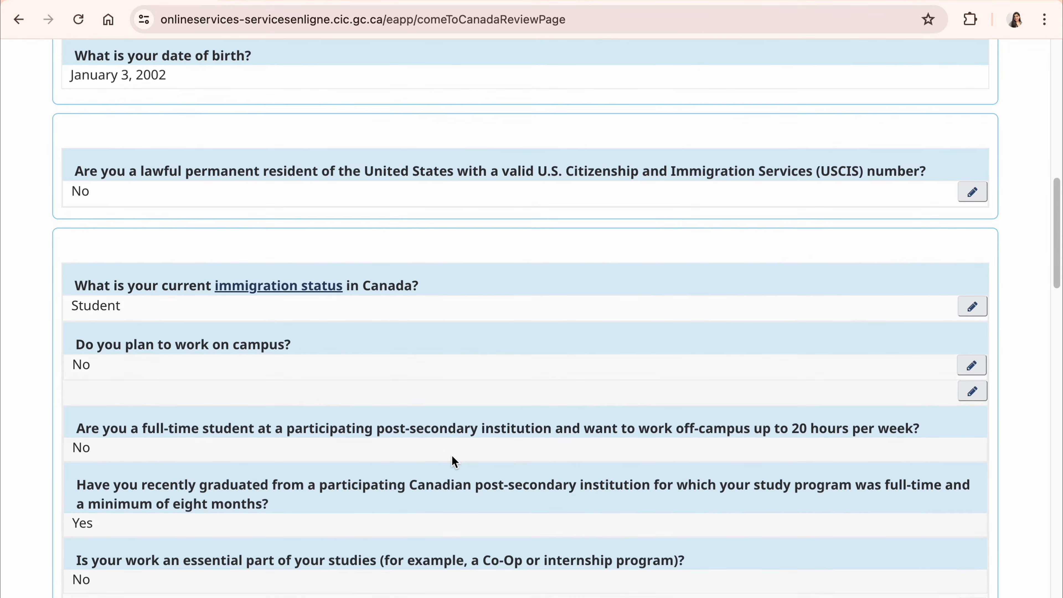
pyautogui.scroll(-14, 413, 474)
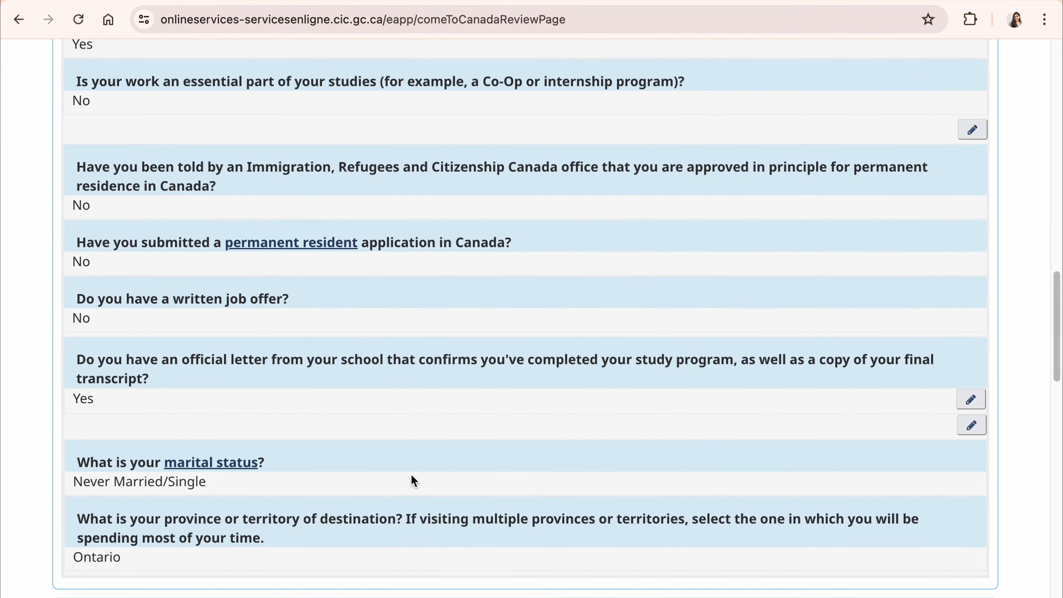
pyautogui.scroll(-5, 411, 475)
pyautogui.scroll(-5, 414, 467)
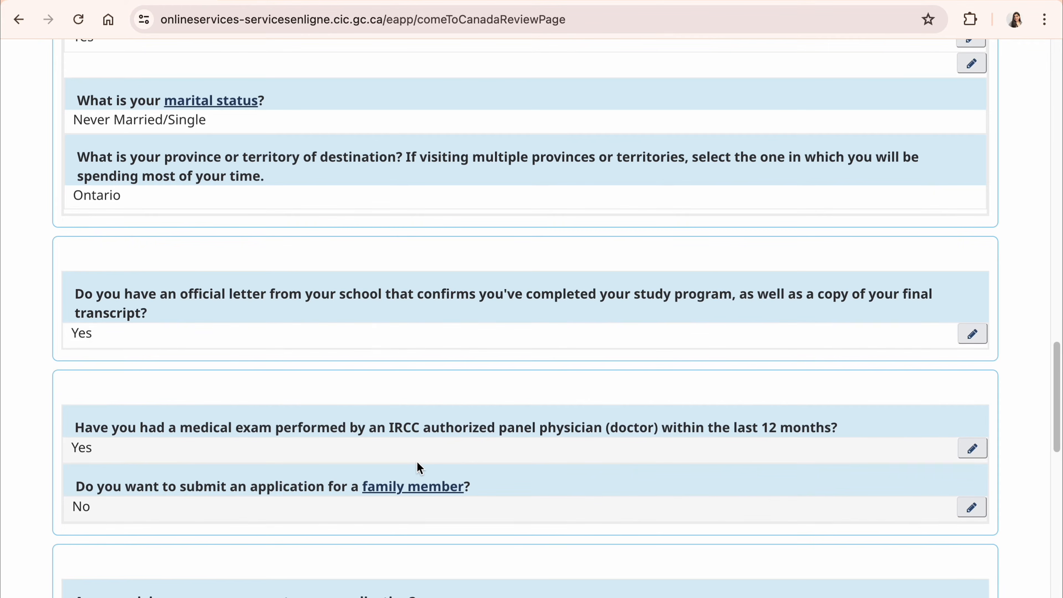
pyautogui.scroll(-7, 403, 526)
pyautogui.scroll(-10, 401, 528)
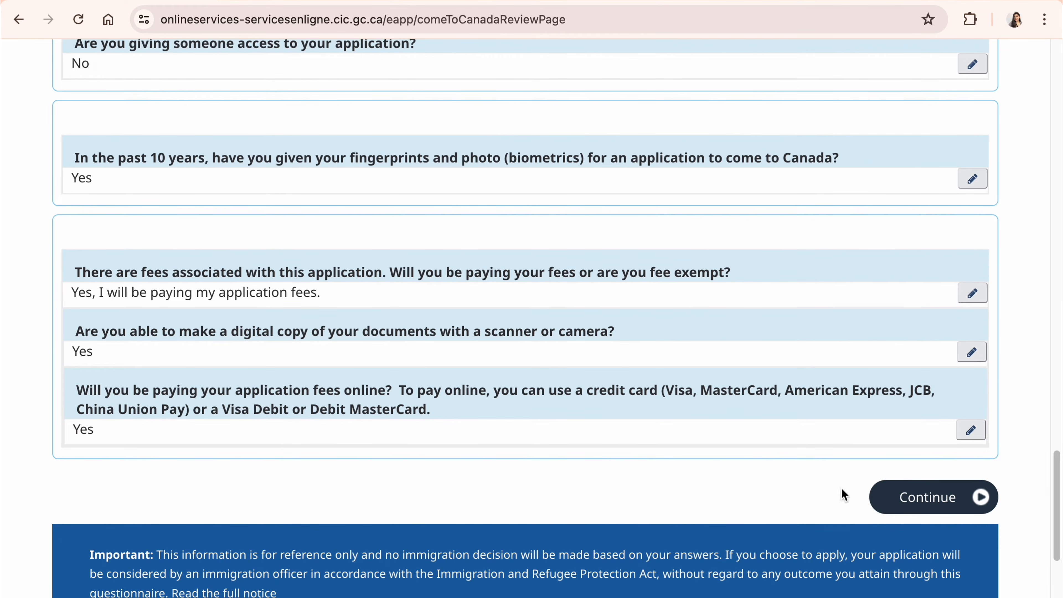
pyautogui.click(889, 500)
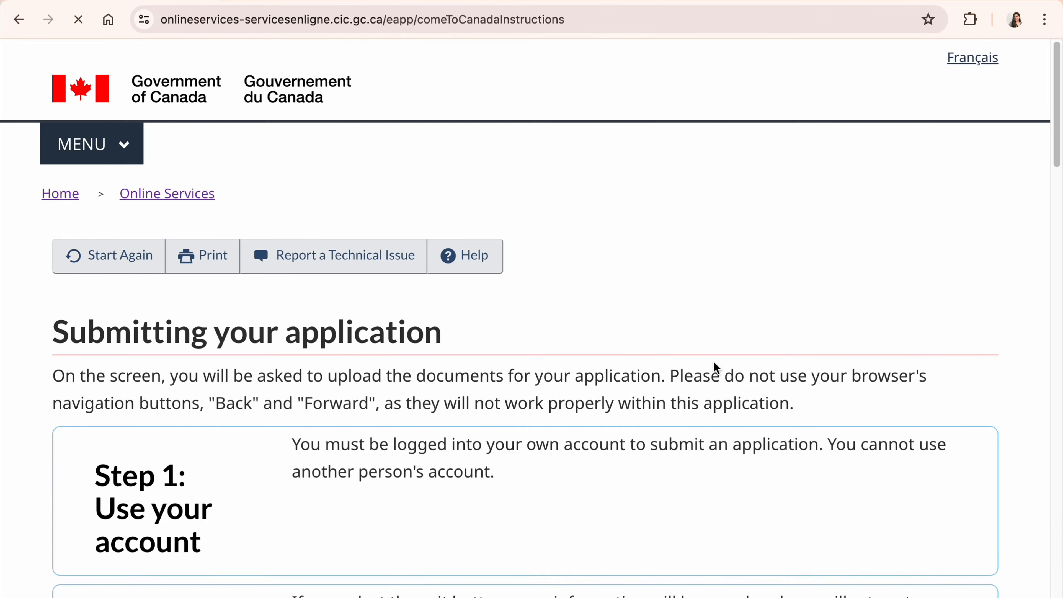
# - Read the four submission steps, including the 60-day limit and file format rules, and continue to the document upload list
pyautogui.scroll(-5, 348, 444)
pyautogui.scroll(-8, 348, 444)
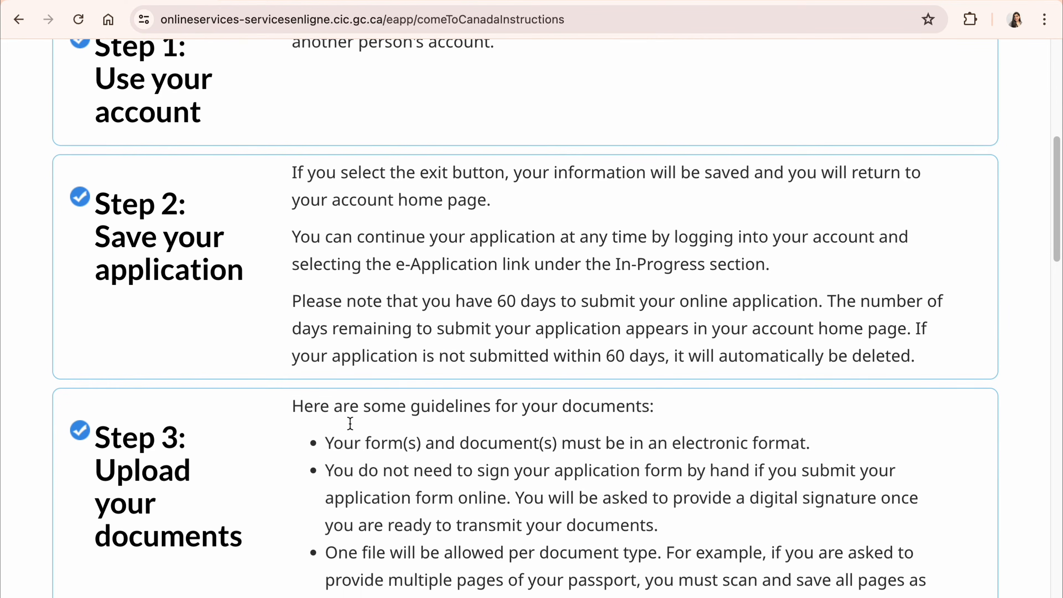
pyautogui.moveTo(127, 82); pyautogui.dragTo(207, 147)
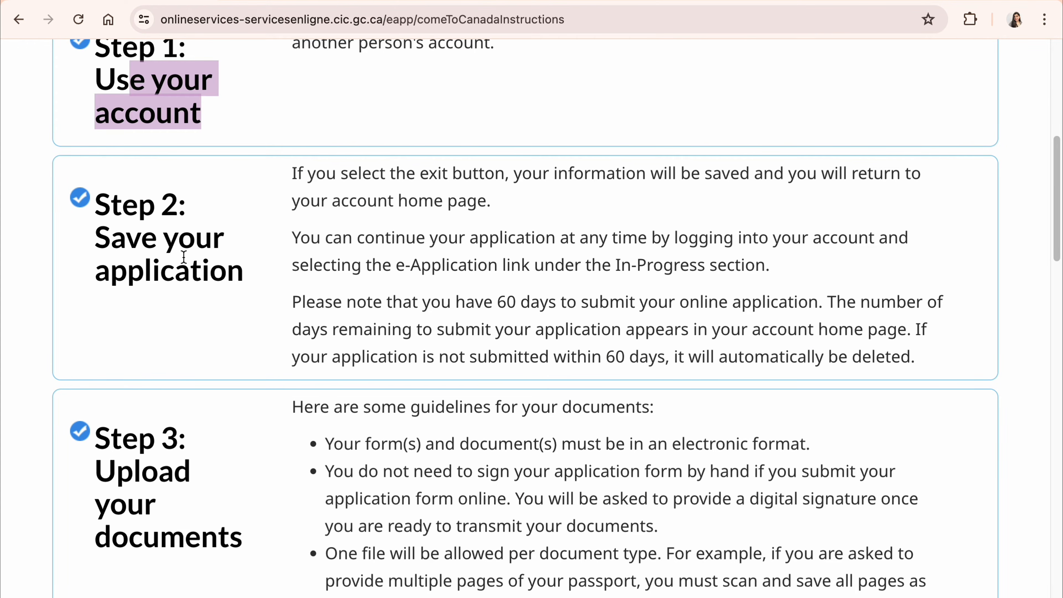
pyautogui.scroll(-4, 183, 257)
pyautogui.moveTo(142, 96); pyautogui.dragTo(559, 166)
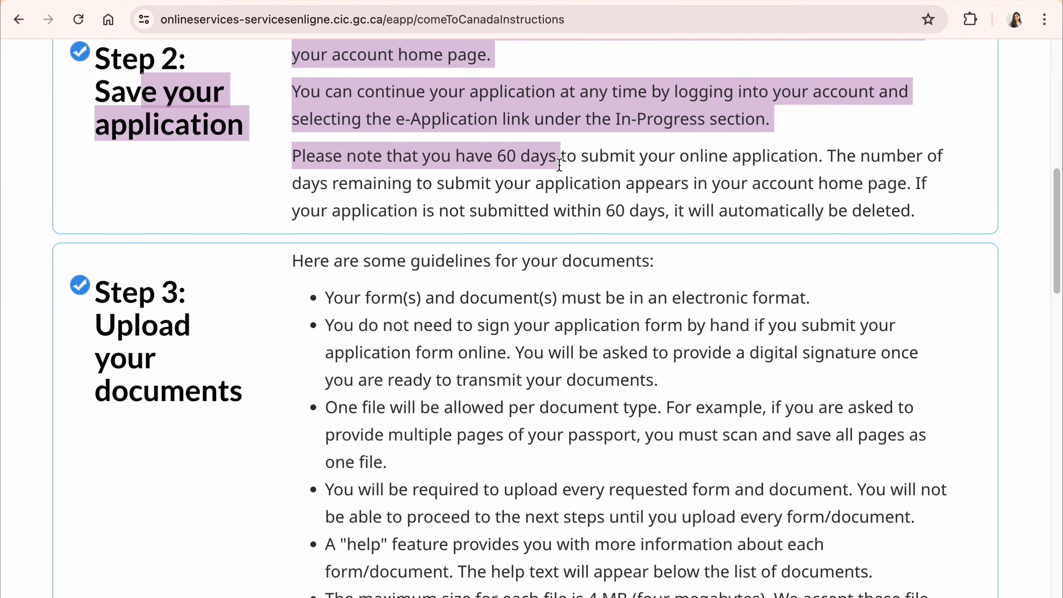
pyautogui.click(565, 190)
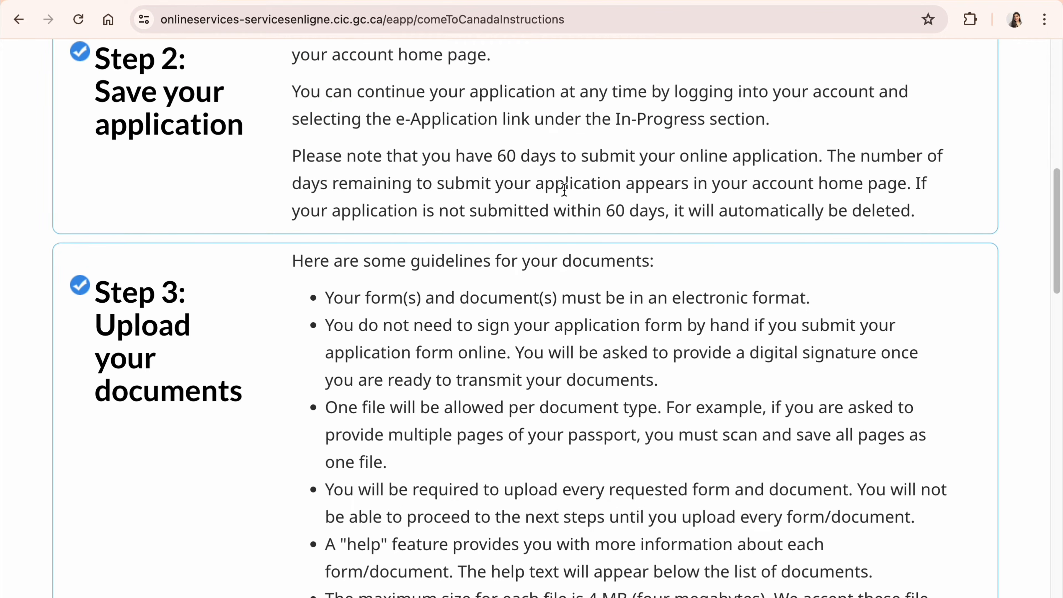
pyautogui.moveTo(496, 153); pyautogui.dragTo(641, 167)
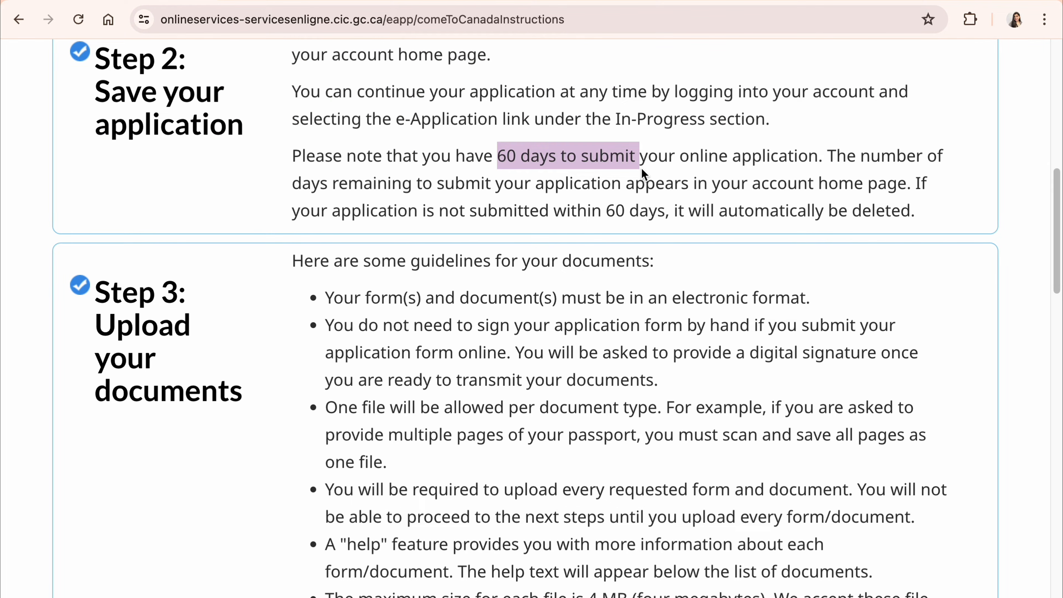
pyautogui.click(641, 168)
pyautogui.scroll(-6, 517, 353)
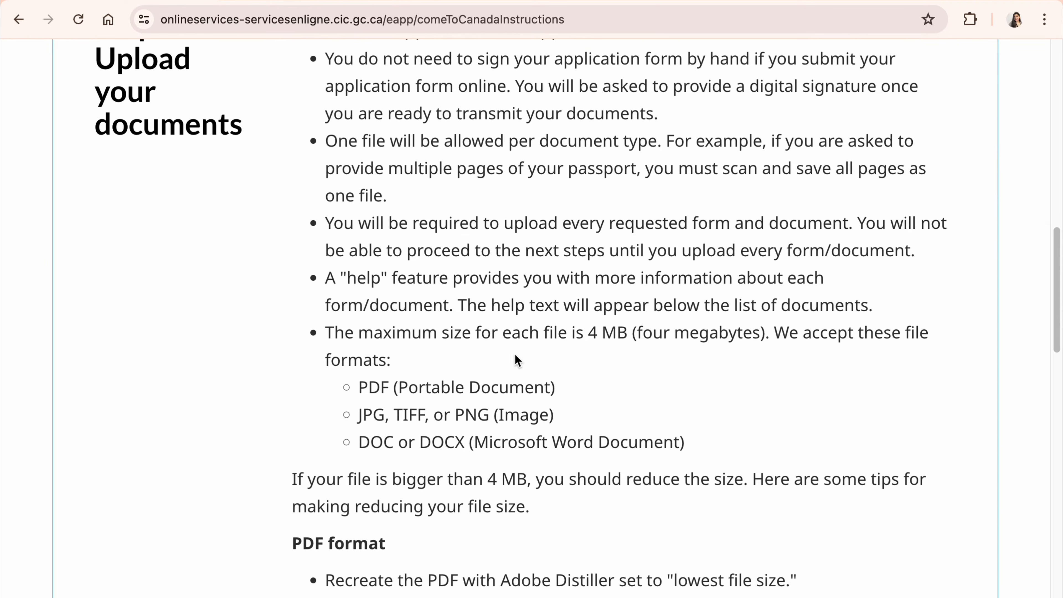
pyautogui.scroll(-19, 438, 369)
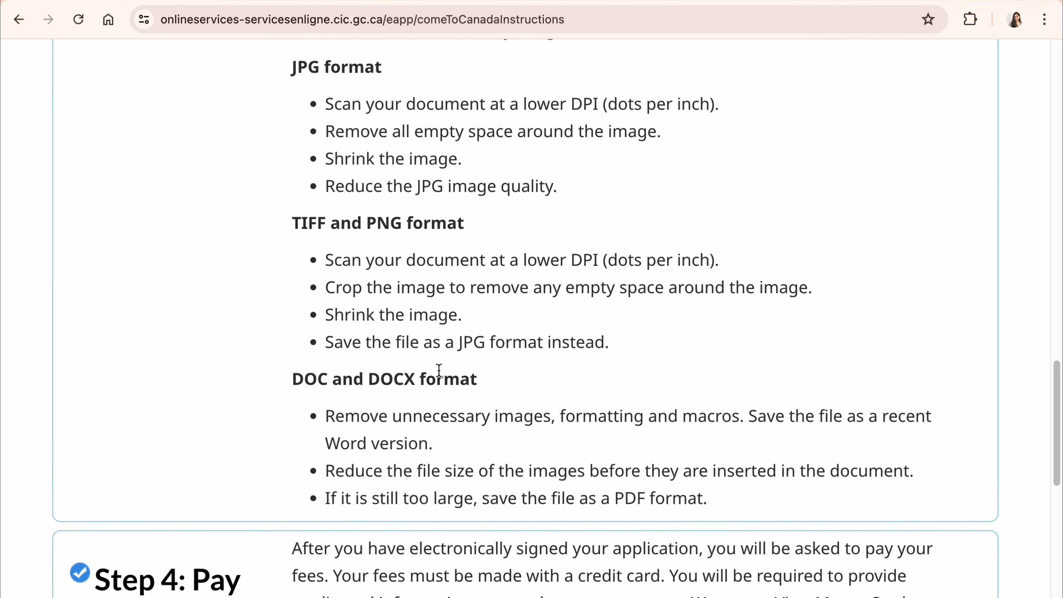
pyautogui.scroll(-3, 438, 370)
pyautogui.click(872, 467)
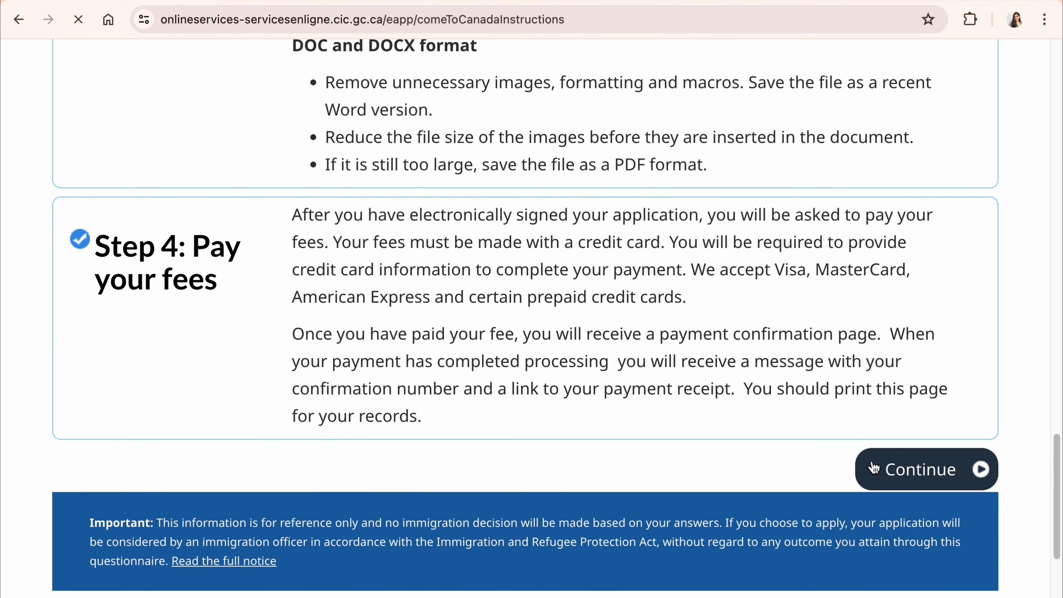
# - Open the required IMM5710 application form's page from the document list and save the PDF as imm5710e in Downloads
pyautogui.scroll(-17, 632, 471)
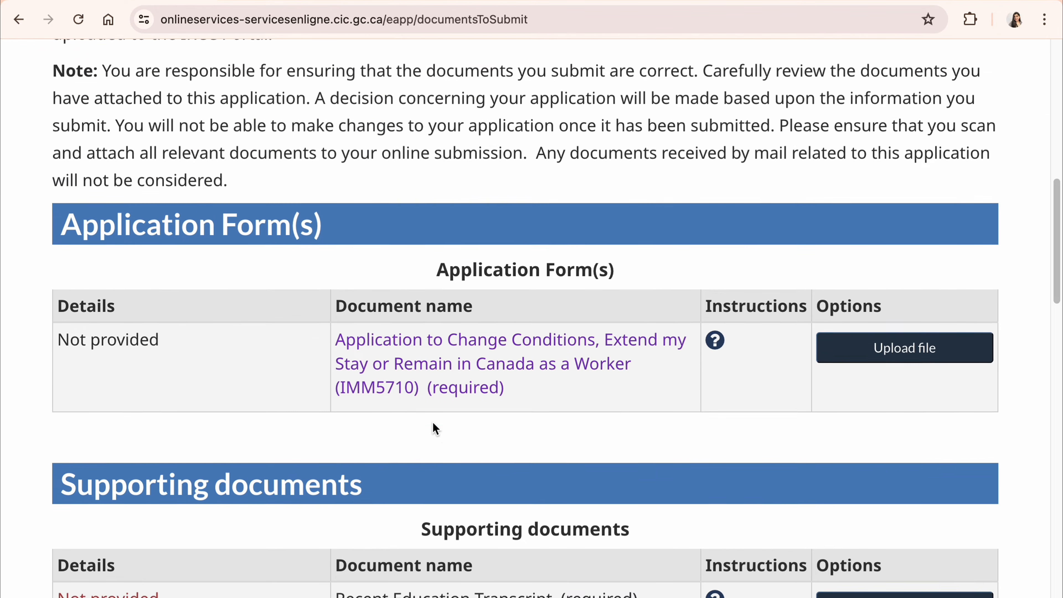
pyautogui.scroll(-3, 435, 427)
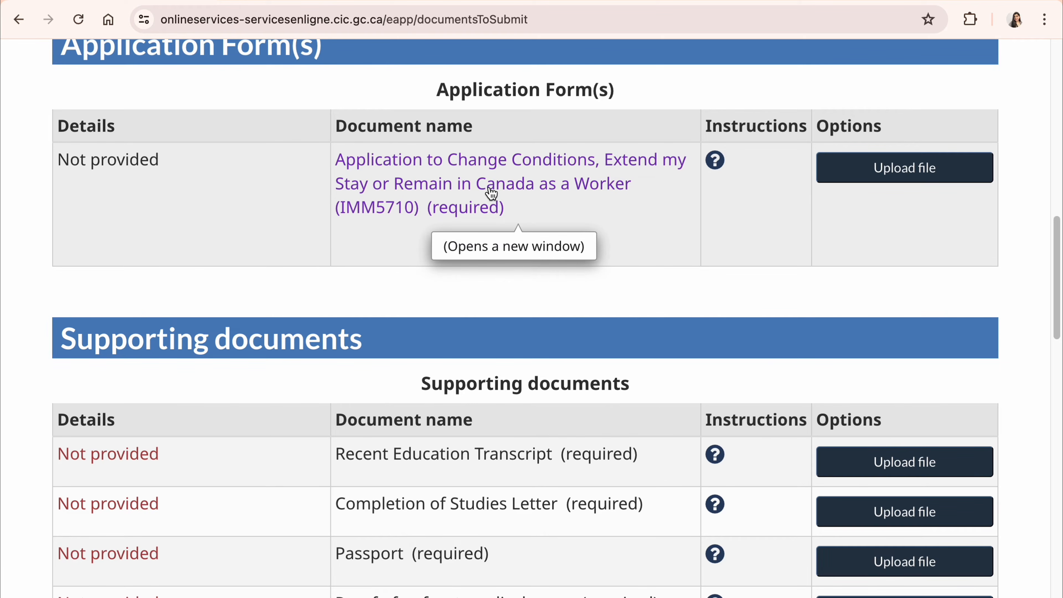
pyautogui.click(493, 188)
pyautogui.scroll(-3, 430, 273)
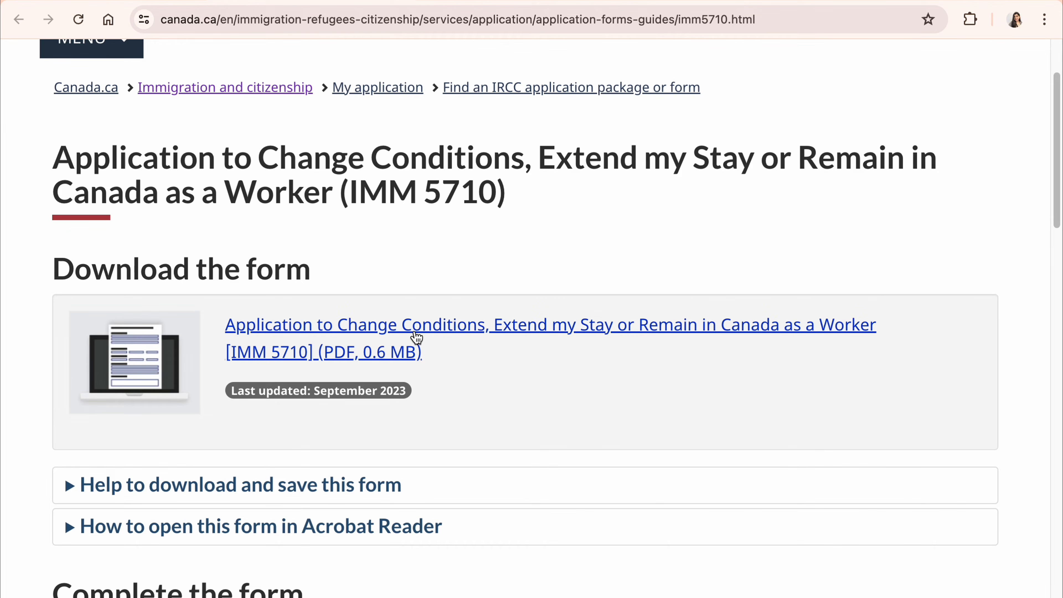
pyautogui.click(385, 358)
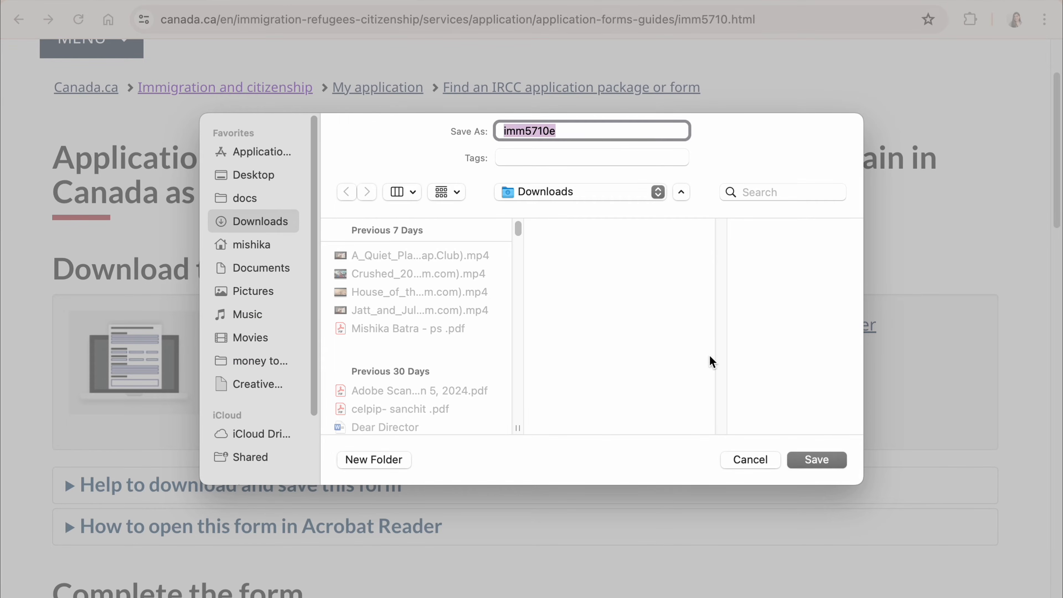
pyautogui.click(818, 461)
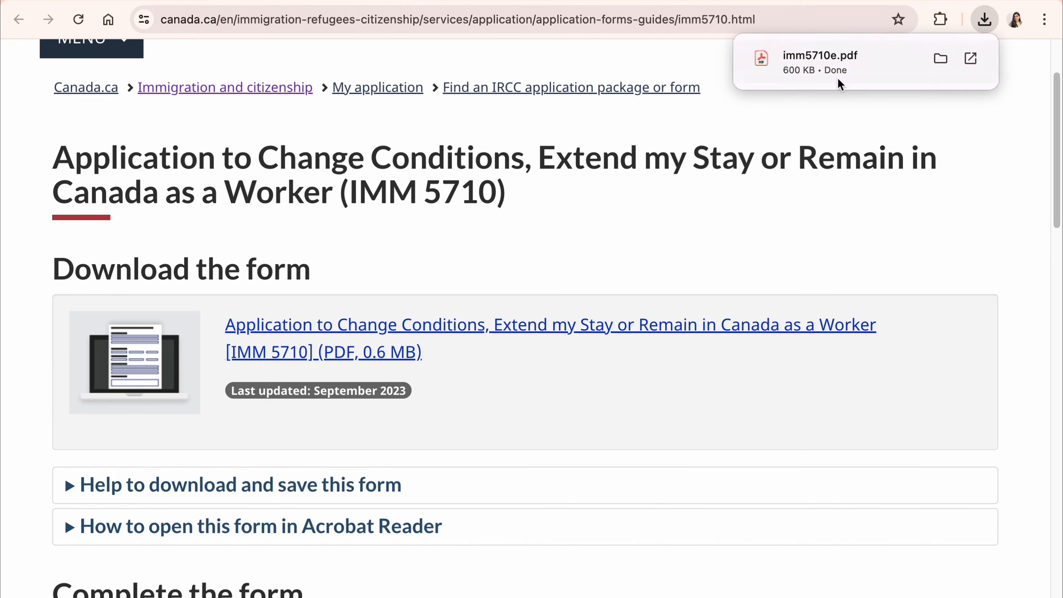
# - Open the downloaded imm5710e.pdf and switch to Adobe Acrobat Reader to show the fillable form's first page
pyautogui.click(836, 71)
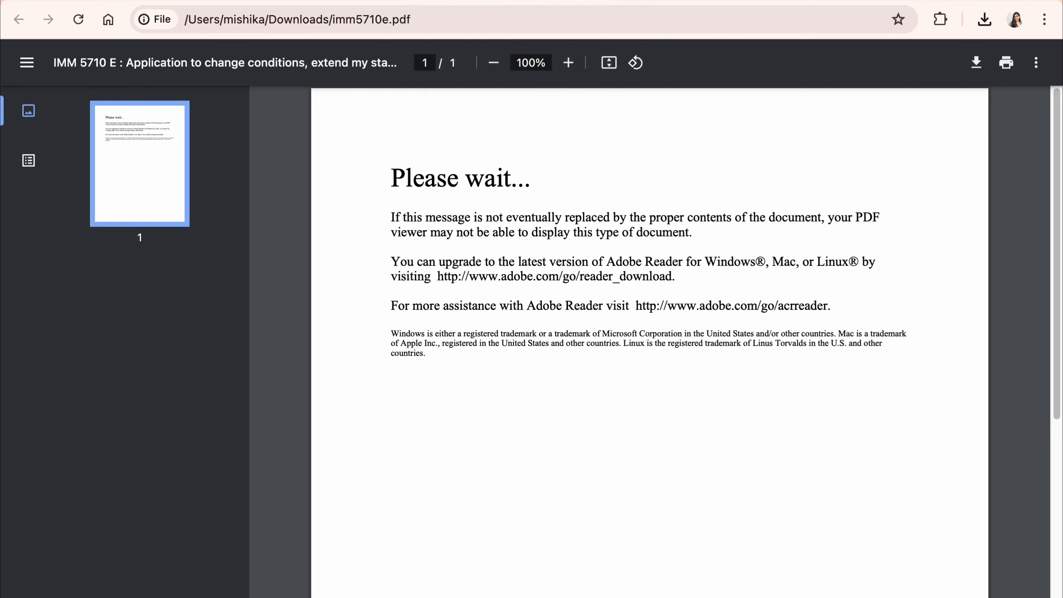
pyautogui.click(309, 1)
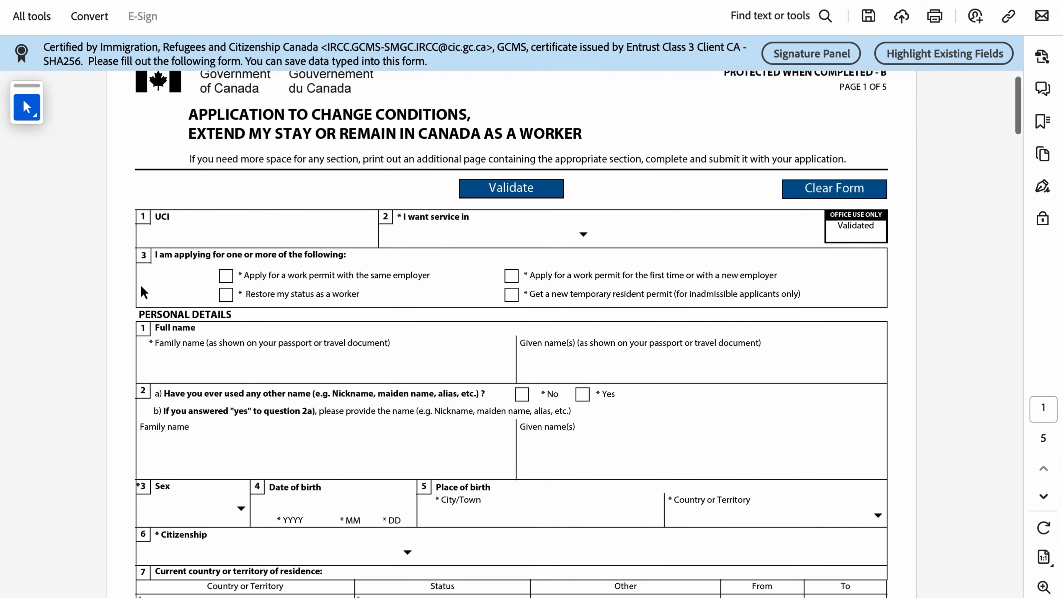
pyautogui.scroll(1, 144, 292)
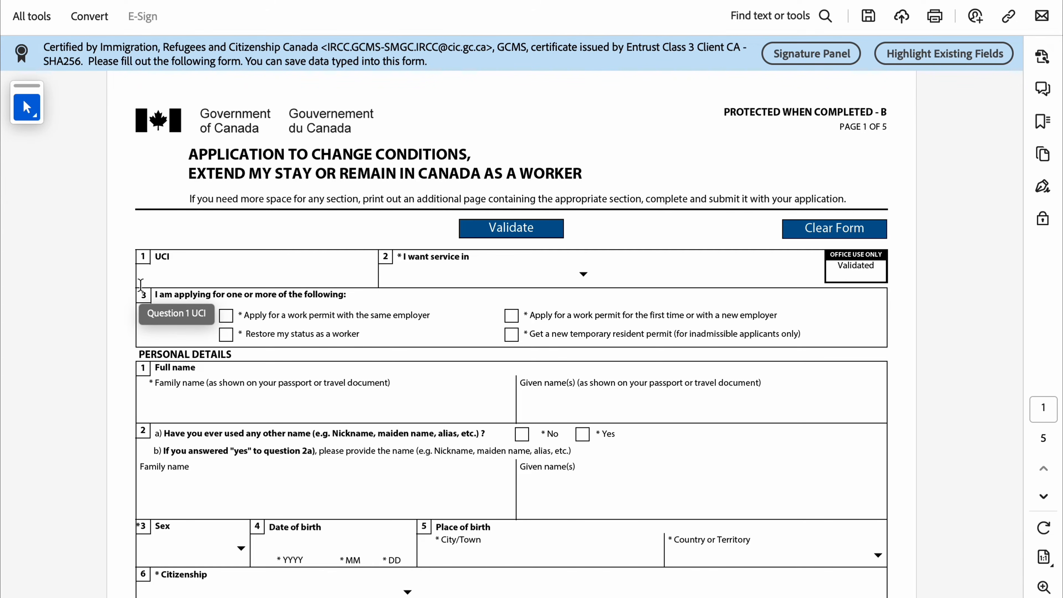
pyautogui.scroll(2, 55, 224)
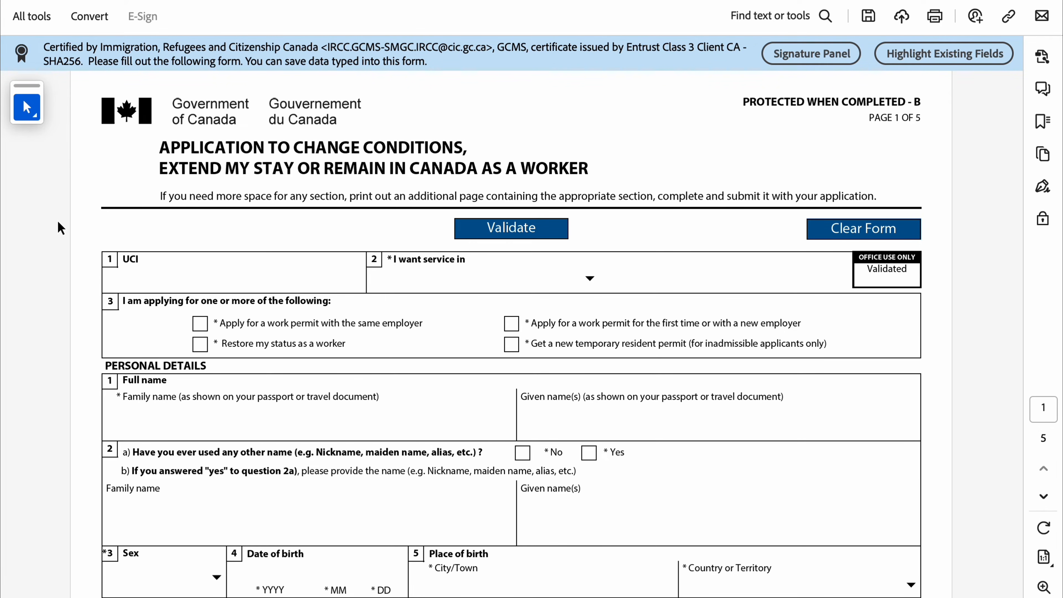
# - Set the preferred service language to English in question 2 of the IMM 5710 form
pyautogui.click(200, 282)
pyautogui.click(592, 279)
pyautogui.click(522, 310)
pyautogui.scroll(-1, 372, 374)
pyautogui.scroll(-1, 373, 374)
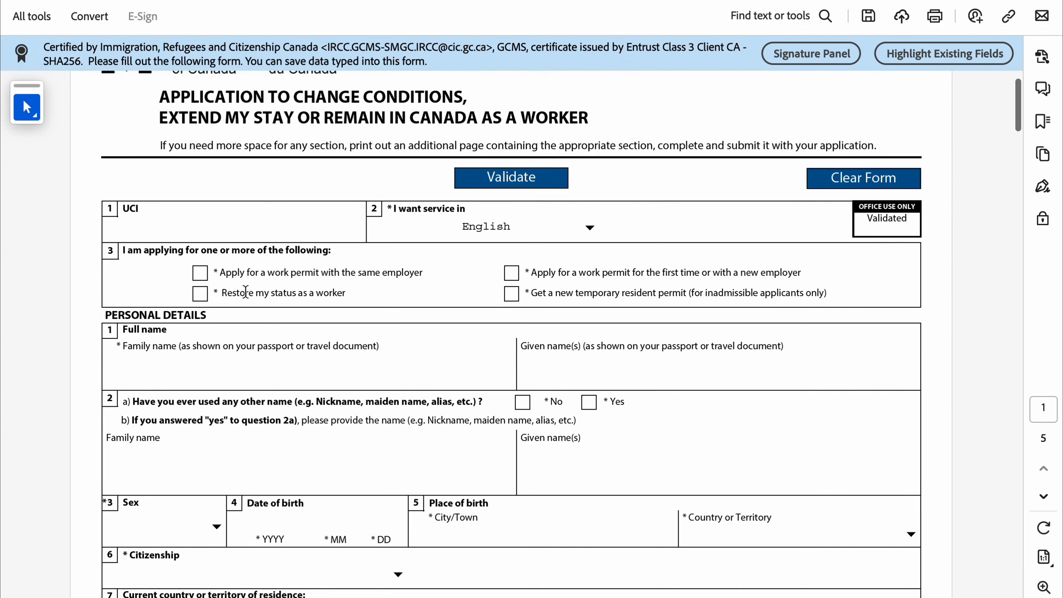
# - Mark the application as applying for a work permit for the first time or with a new employer
pyautogui.click(511, 273)
pyautogui.moveTo(530, 273); pyautogui.dragTo(799, 268)
pyautogui.click(716, 275)
pyautogui.moveTo(602, 272); pyautogui.dragTo(802, 280)
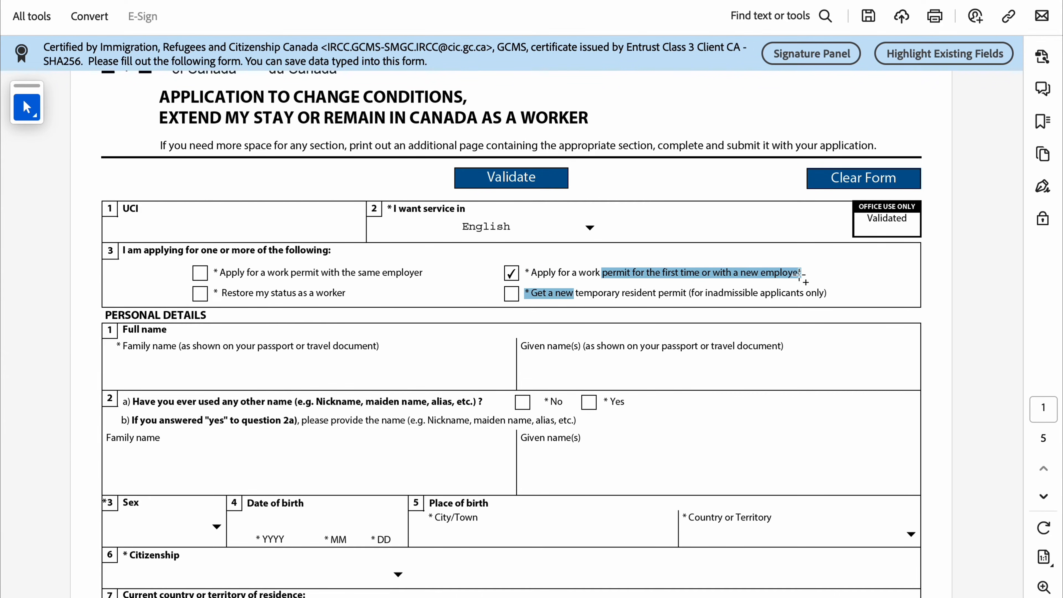
pyautogui.scroll(-3, 405, 420)
pyautogui.click(576, 167)
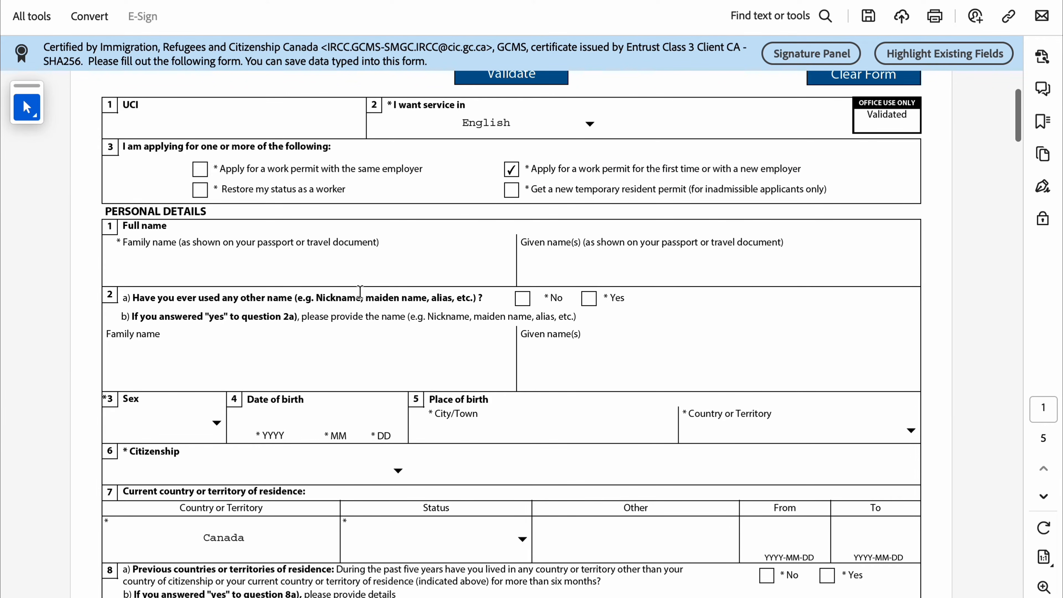
# - Answer No to having used any other name and set the sex to Female in the personal details
pyautogui.scroll(-4, 360, 291)
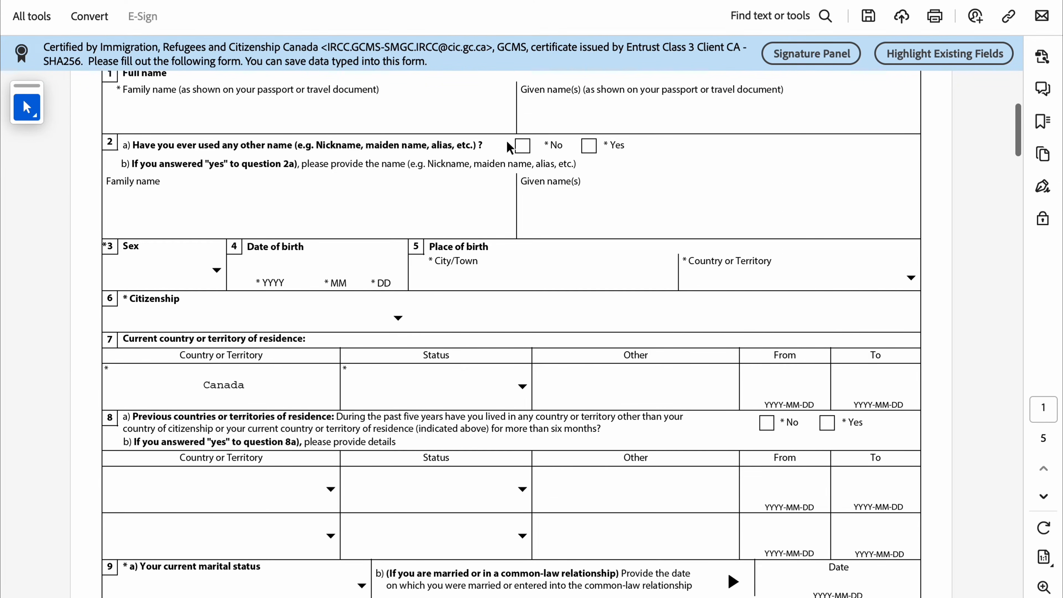
pyautogui.click(521, 151)
pyautogui.scroll(-2, 364, 269)
pyautogui.scroll(-1, 364, 270)
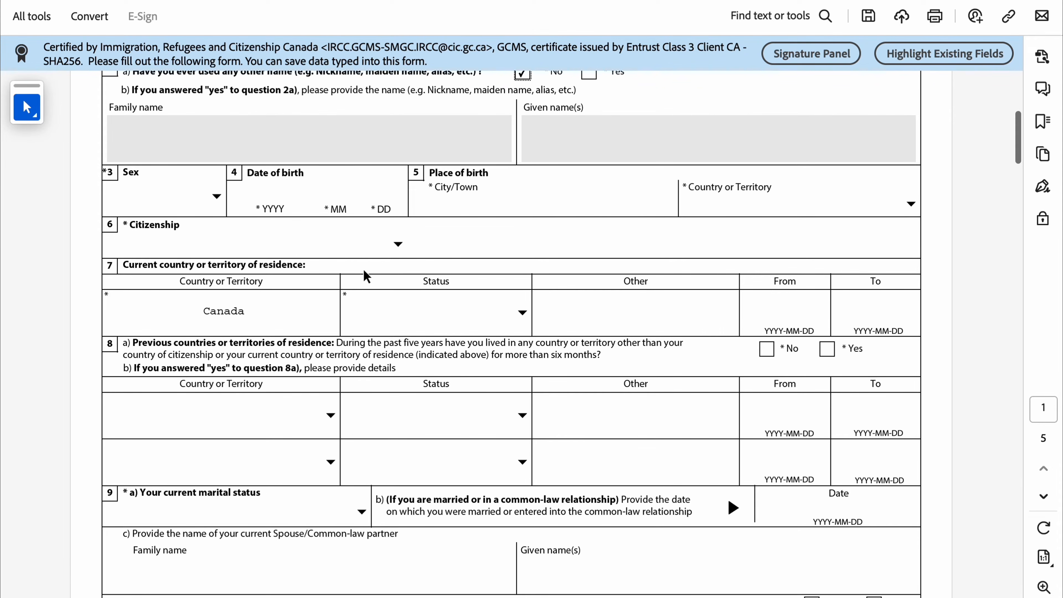
pyautogui.click(218, 198)
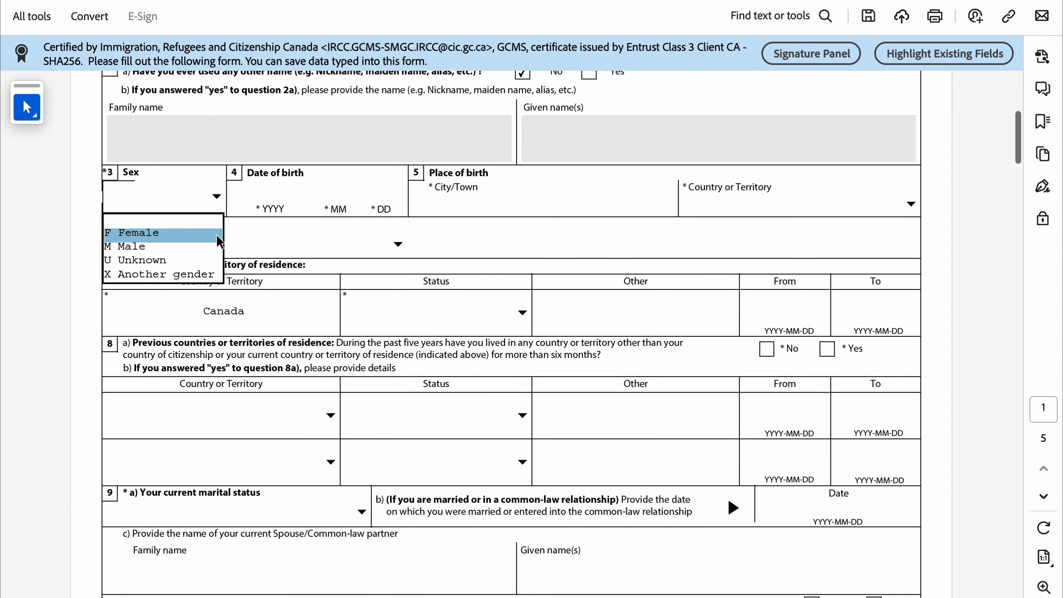
pyautogui.click(138, 232)
# - Go past the place of birth fields and set the citizenship to India
pyautogui.click(479, 200)
pyautogui.click(827, 205)
pyautogui.scroll(-1, 528, 268)
pyautogui.click(398, 204)
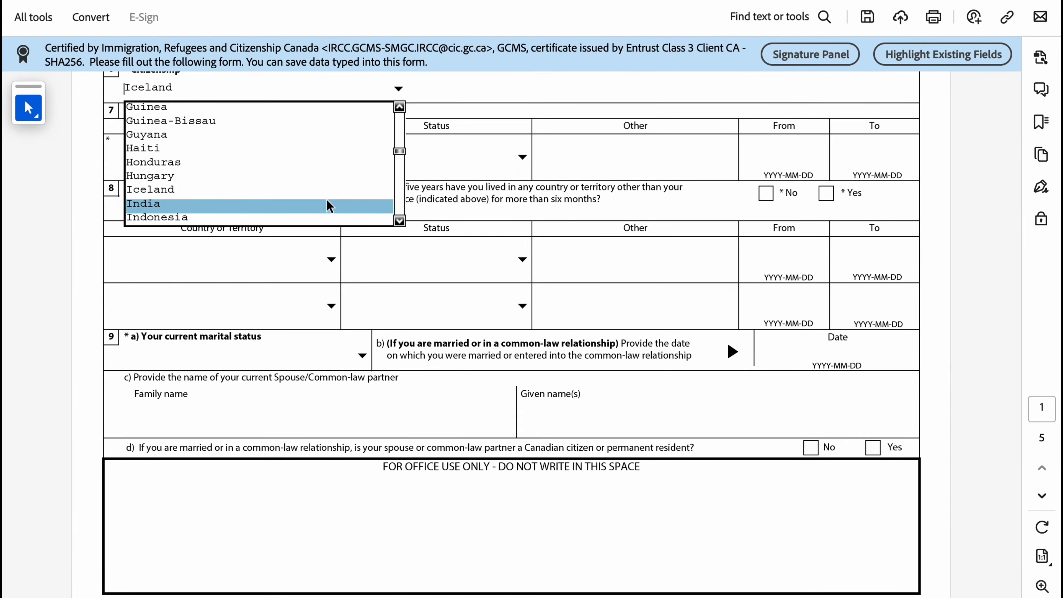
pyautogui.click(328, 204)
pyautogui.scroll(1, 269, 172)
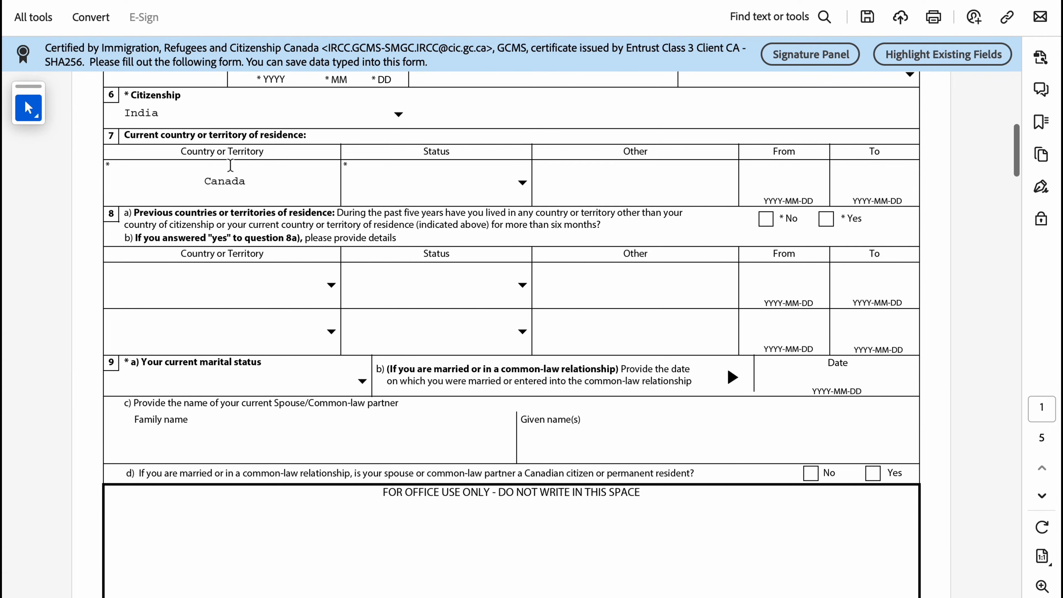
# - Set the status for the current country of residence, Canada, to Student
pyautogui.click(287, 185)
pyautogui.click(457, 187)
pyautogui.click(522, 182)
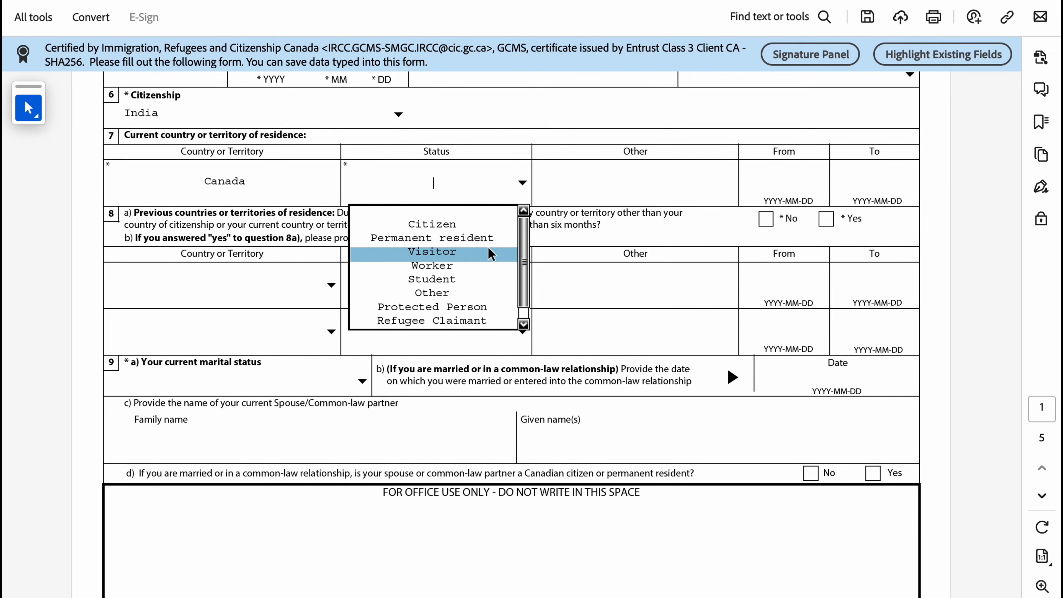
pyautogui.click(485, 279)
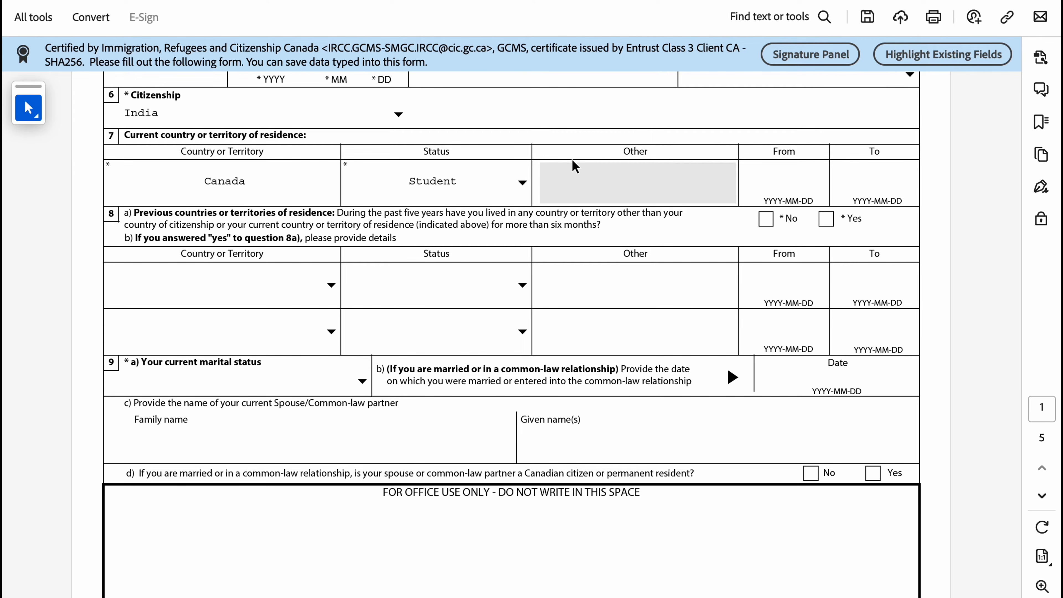
# - Answer No to having lived in another country for more than six months during the past five years
pyautogui.click(777, 186)
pyautogui.click(897, 180)
pyautogui.click(758, 221)
pyautogui.click(760, 220)
pyautogui.scroll(-1, 560, 404)
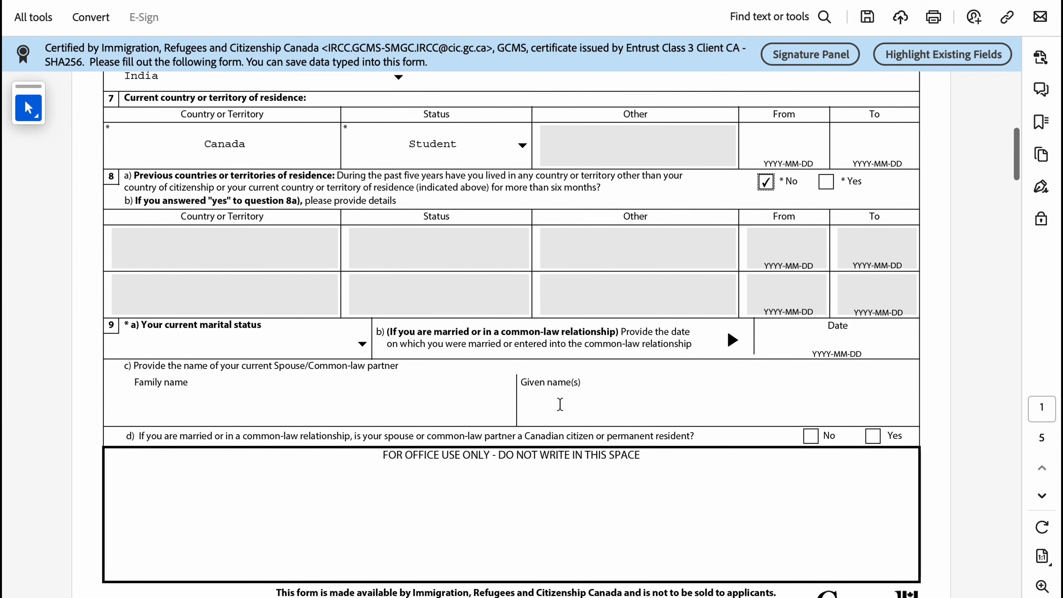
pyautogui.scroll(-1, 559, 405)
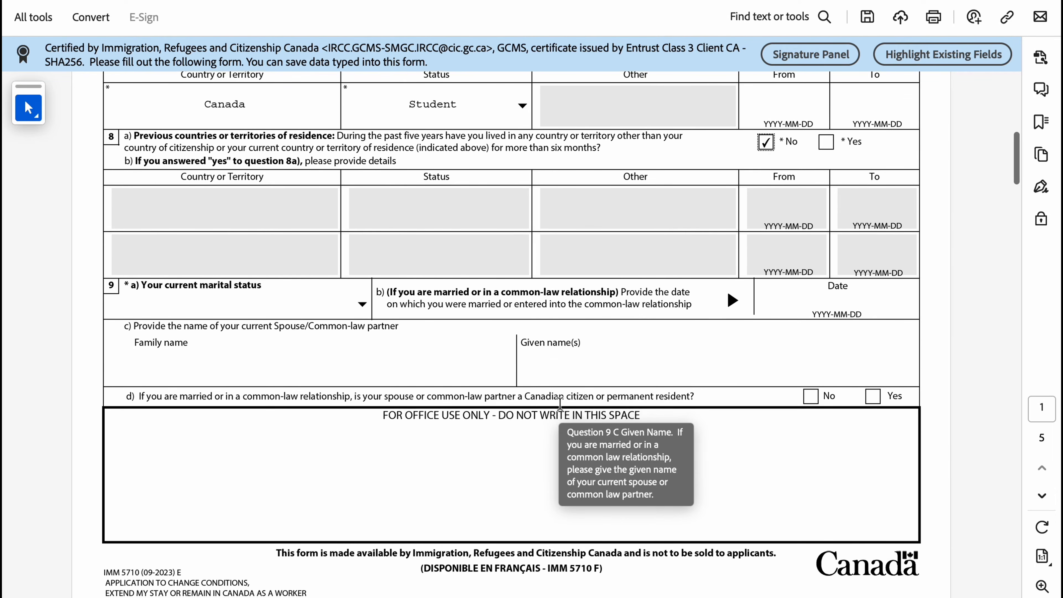
# - Set the current marital status to Single in question 9 of the personal details
pyautogui.scroll(-1, 560, 404)
pyautogui.moveTo(163, 127); pyautogui.dragTo(296, 140)
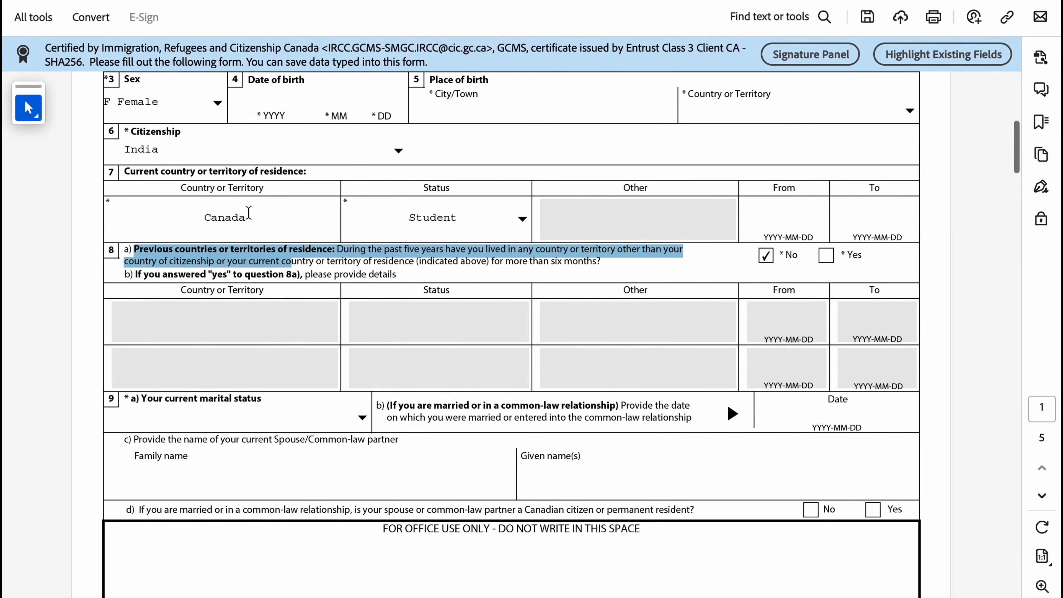
pyautogui.click(172, 323)
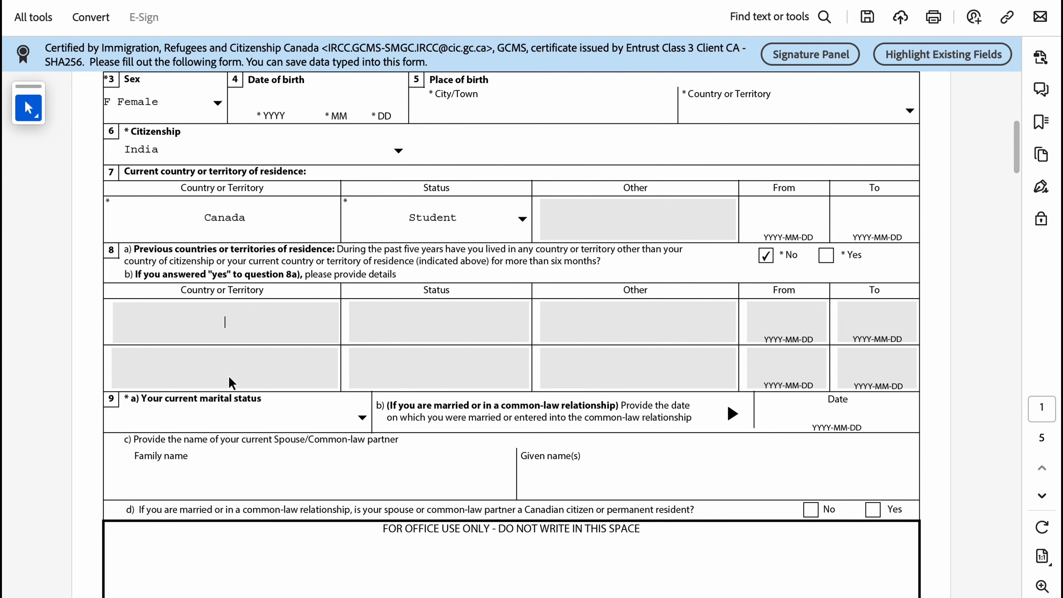
pyautogui.scroll(-5, 229, 377)
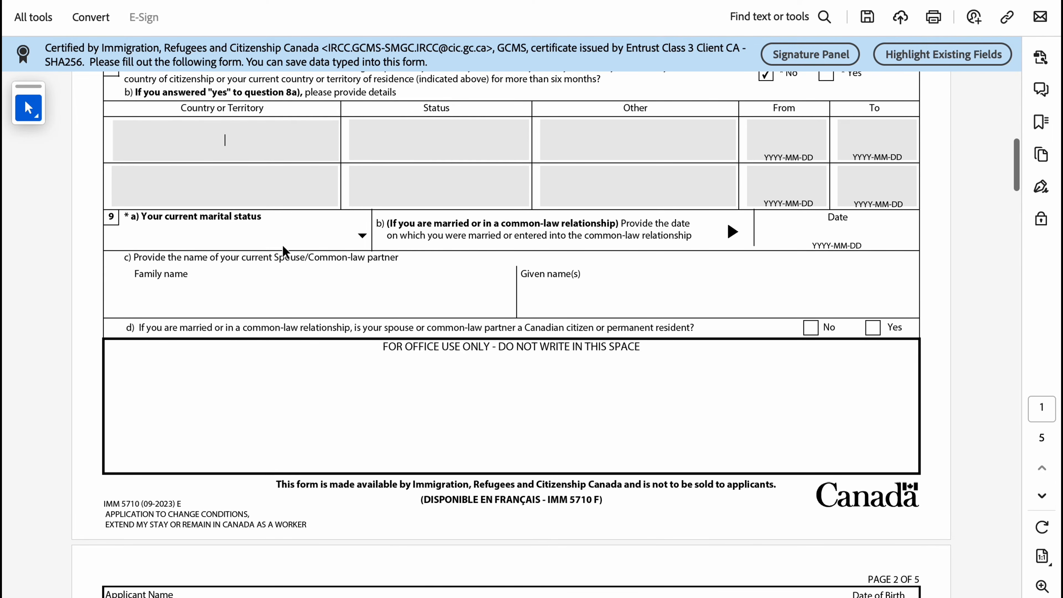
pyautogui.click(362, 236)
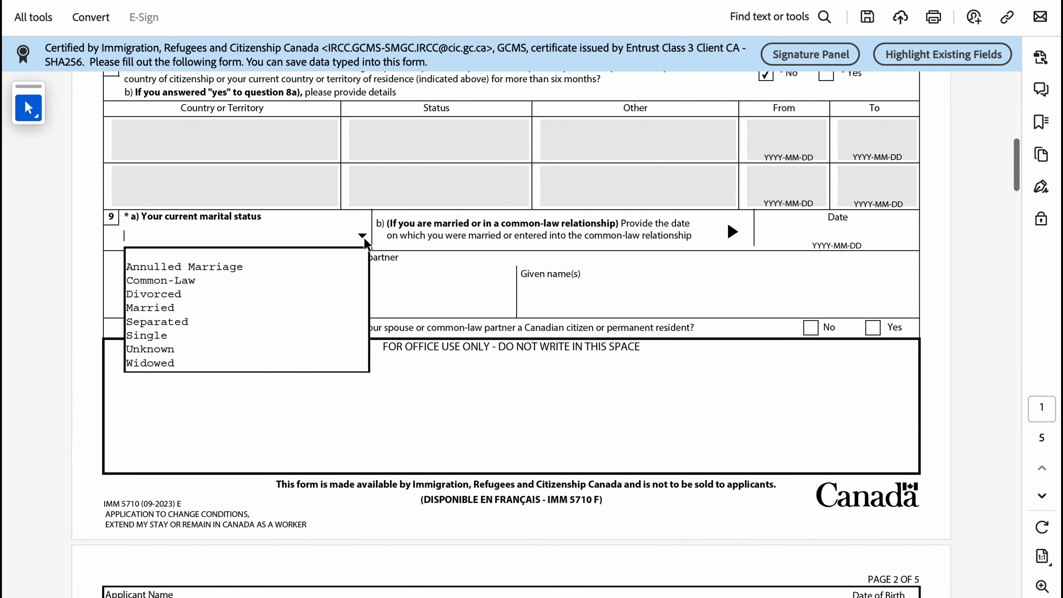
pyautogui.click(289, 337)
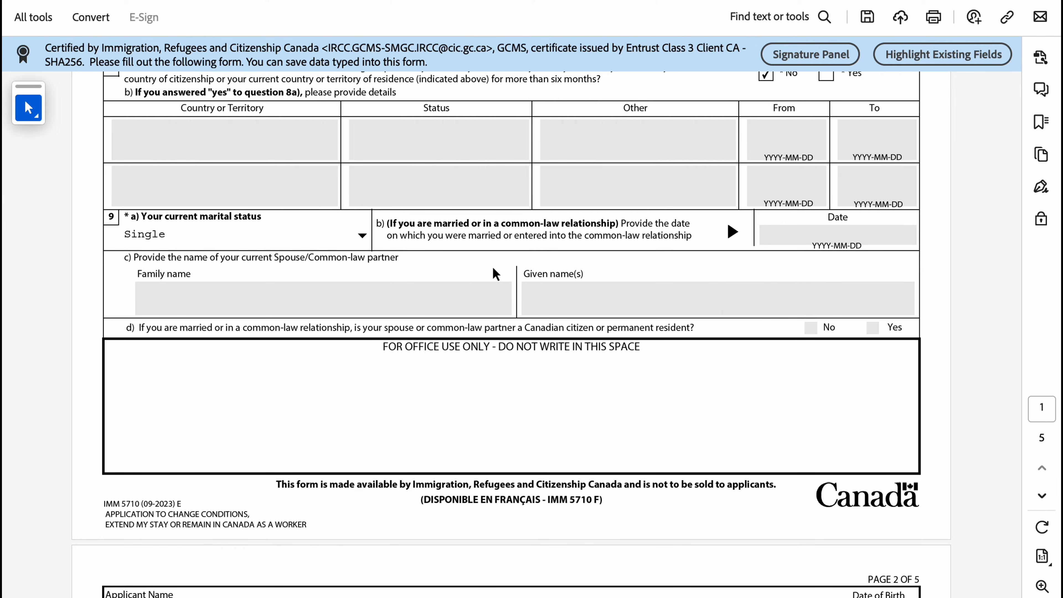
# - Answer No to having previously been married or in a common-law relationship
pyautogui.scroll(-1, 477, 339)
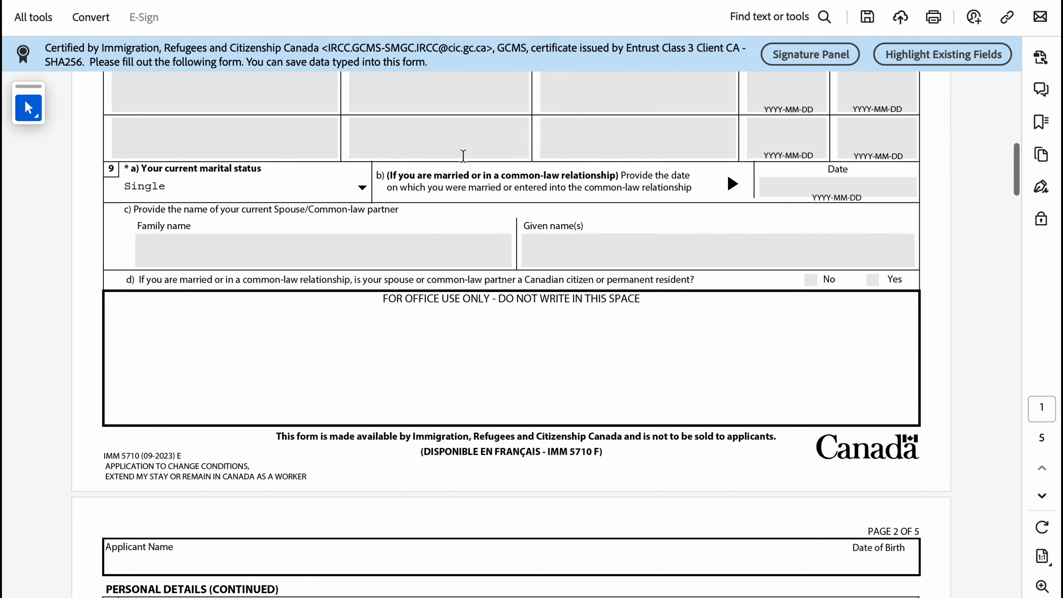
pyautogui.scroll(-6, 429, 343)
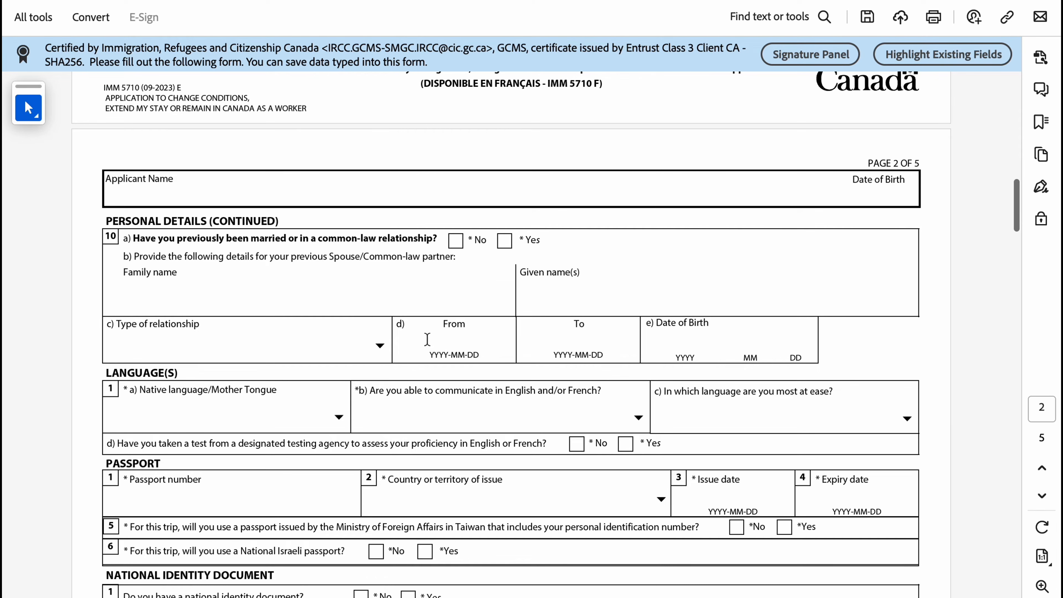
pyautogui.click(456, 240)
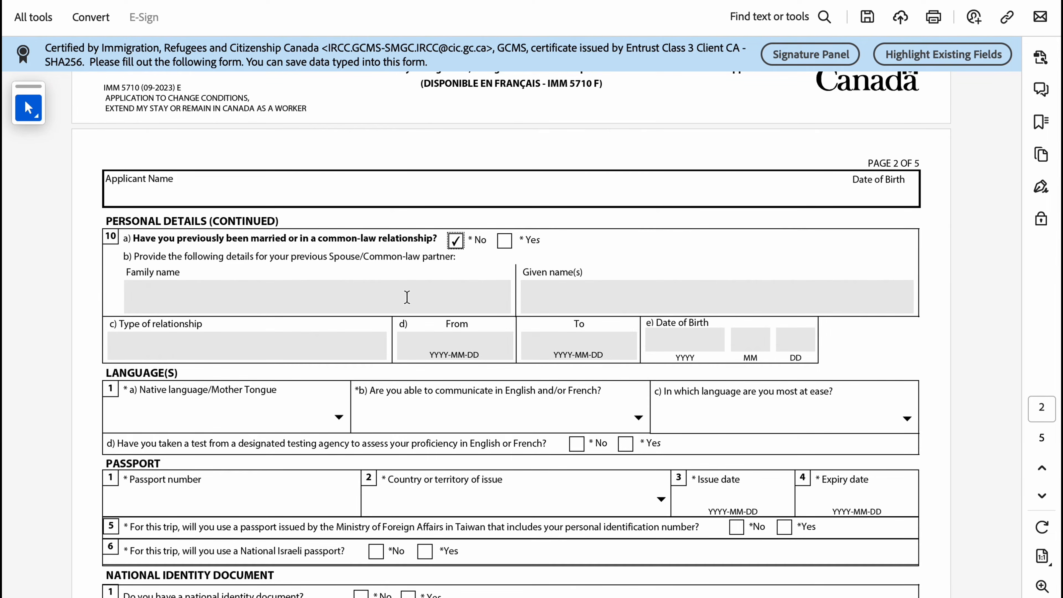
# - Set the native language/mother tongue to Hindi in the language section
pyautogui.scroll(-3, 408, 289)
pyautogui.click(340, 276)
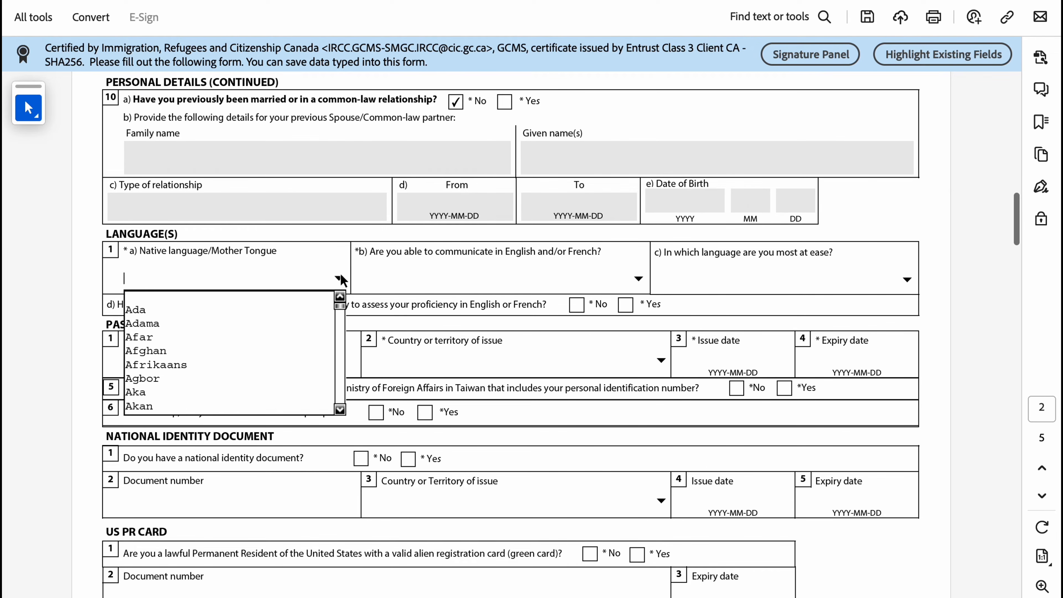
pyautogui.press('h')
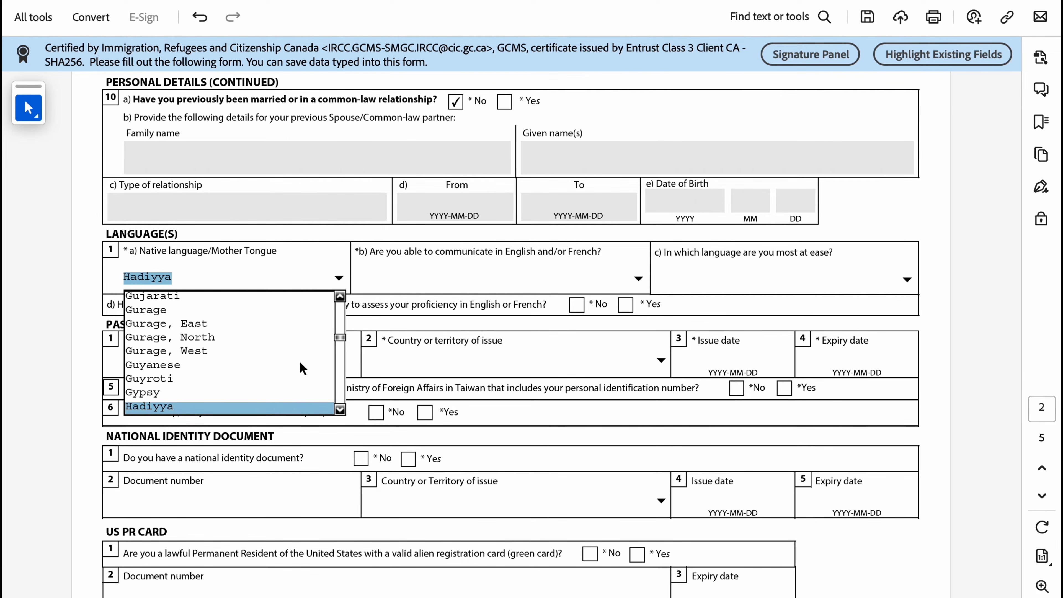
pyautogui.click(340, 410)
pyautogui.scroll(-3, 340, 410)
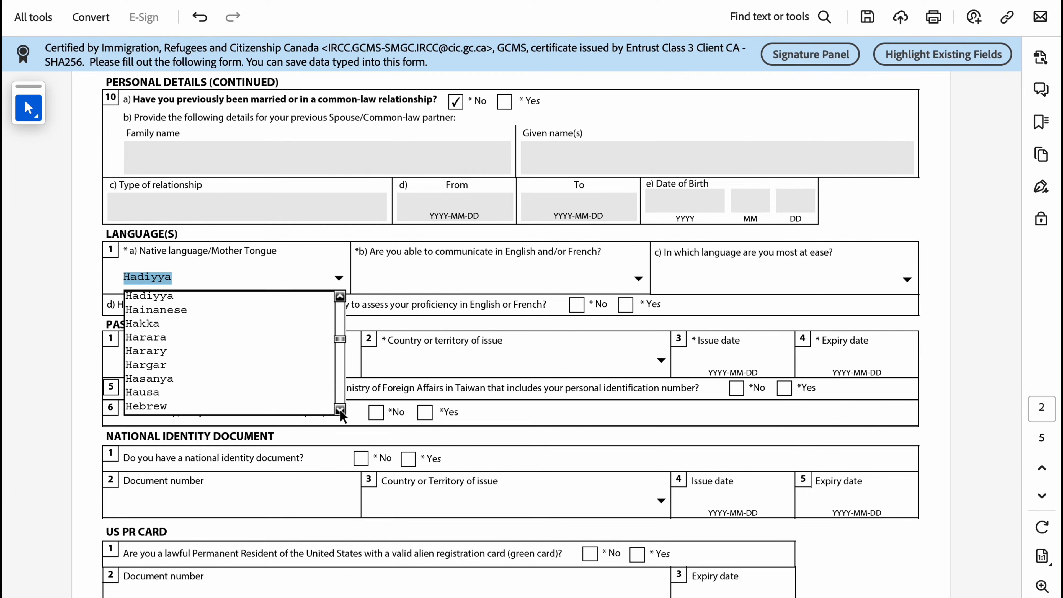
pyautogui.click(278, 396)
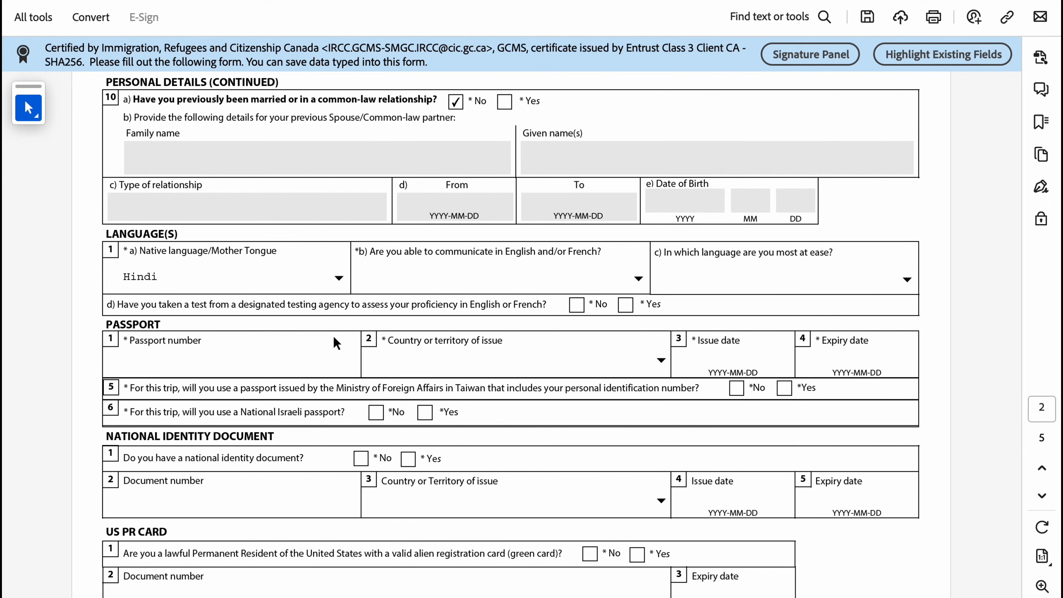
# - Set English as the language of communication and answer Yes to having taken a designated language proficiency test
pyautogui.click(624, 288)
pyautogui.click(639, 278)
pyautogui.click(584, 311)
pyautogui.scroll(-2, 667, 309)
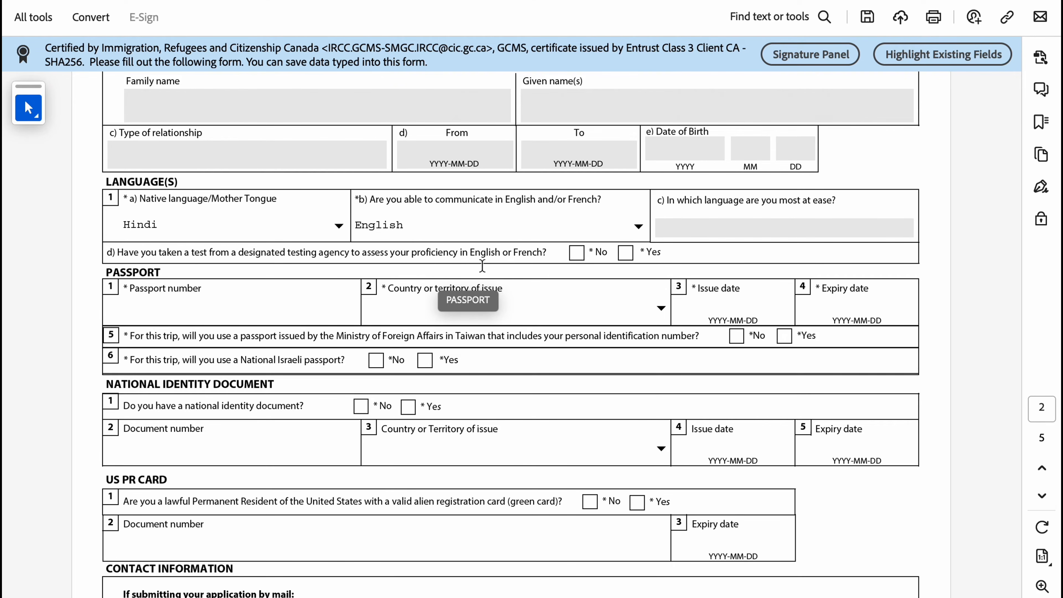
pyautogui.click(632, 253)
pyautogui.moveTo(402, 254); pyautogui.dragTo(508, 275)
pyautogui.click(525, 300)
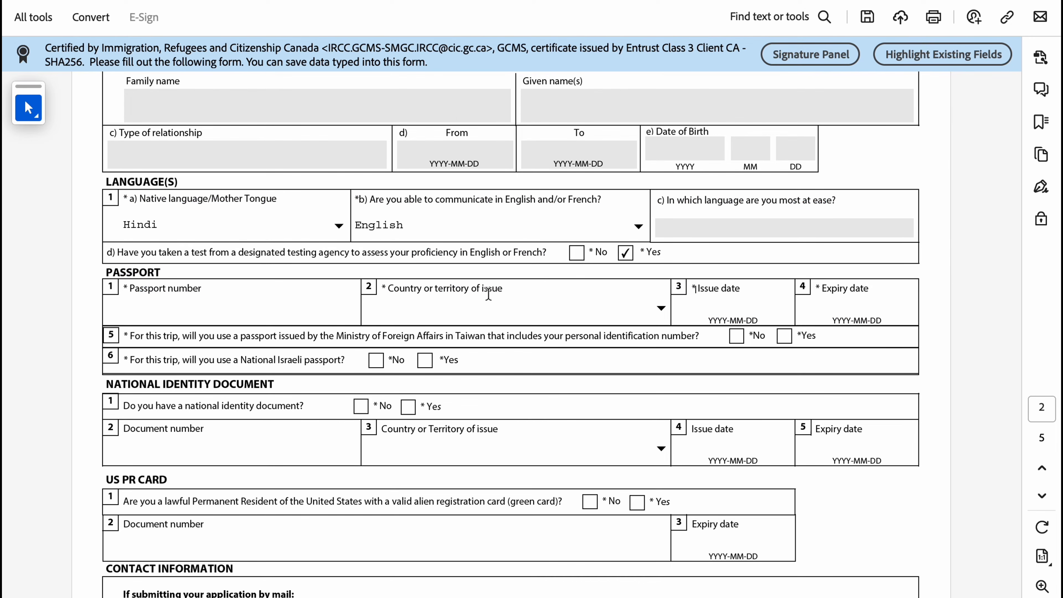
# - Leave the passport number blank and set the passport's country or territory of issue to IND (India)
pyautogui.scroll(-2, 360, 291)
pyautogui.click(294, 277)
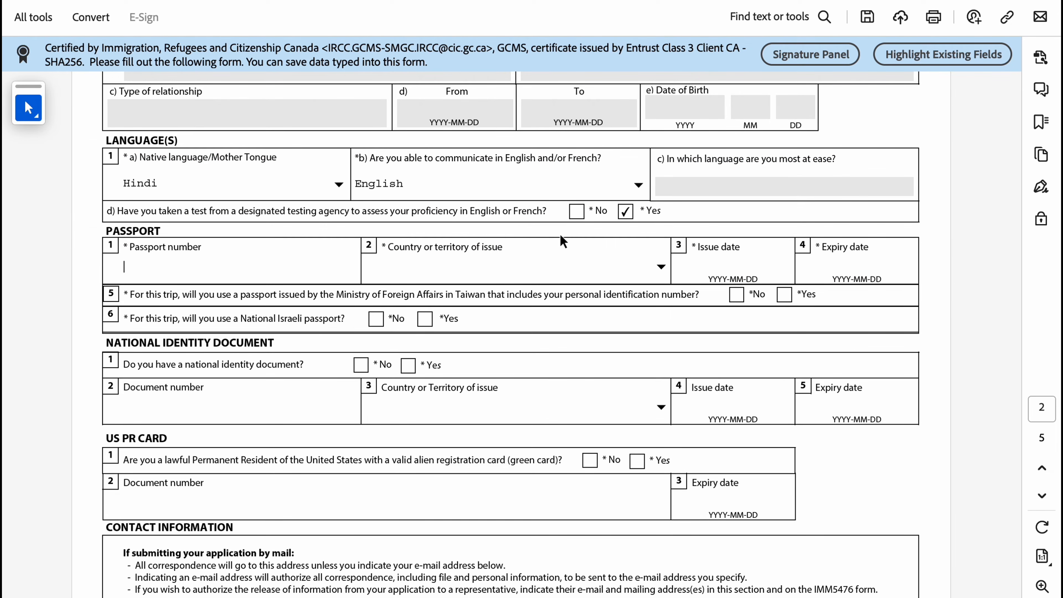
pyautogui.scroll(-1, 192, 301)
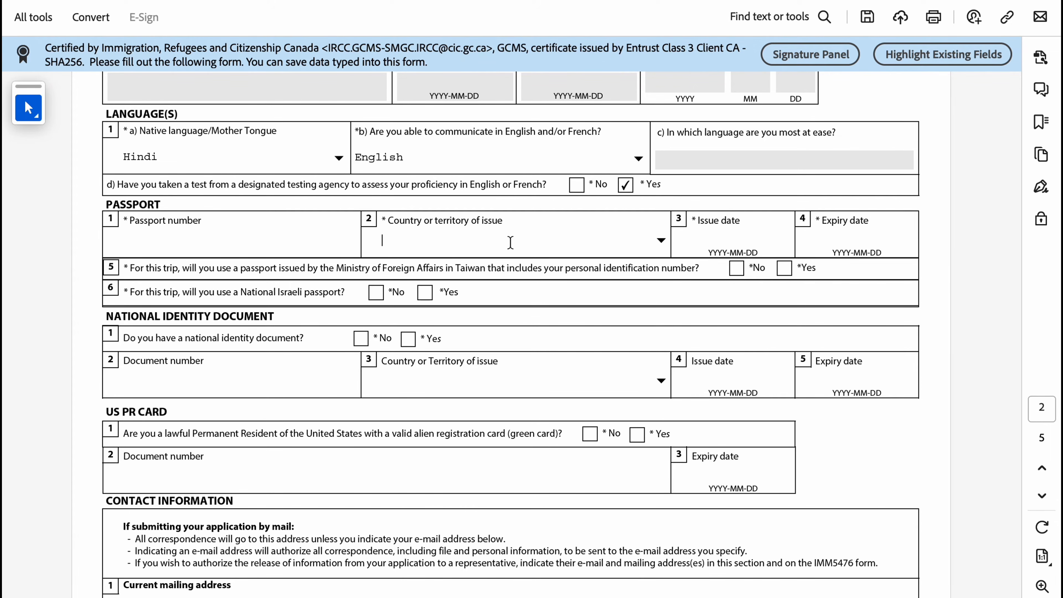
pyautogui.click(667, 245)
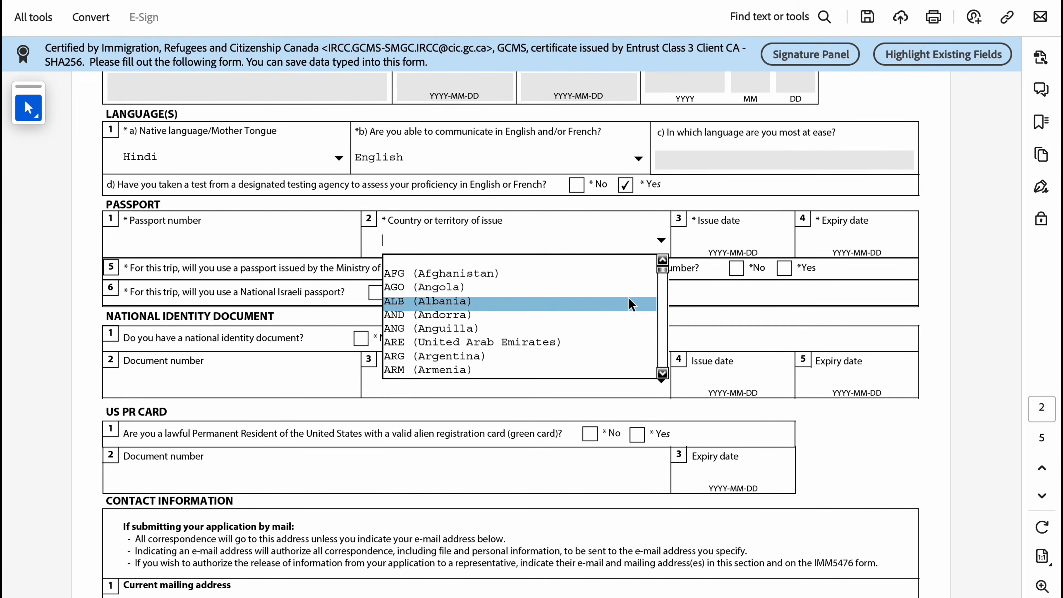
pyautogui.write('ia)')
pyautogui.scroll(-1, 562, 358)
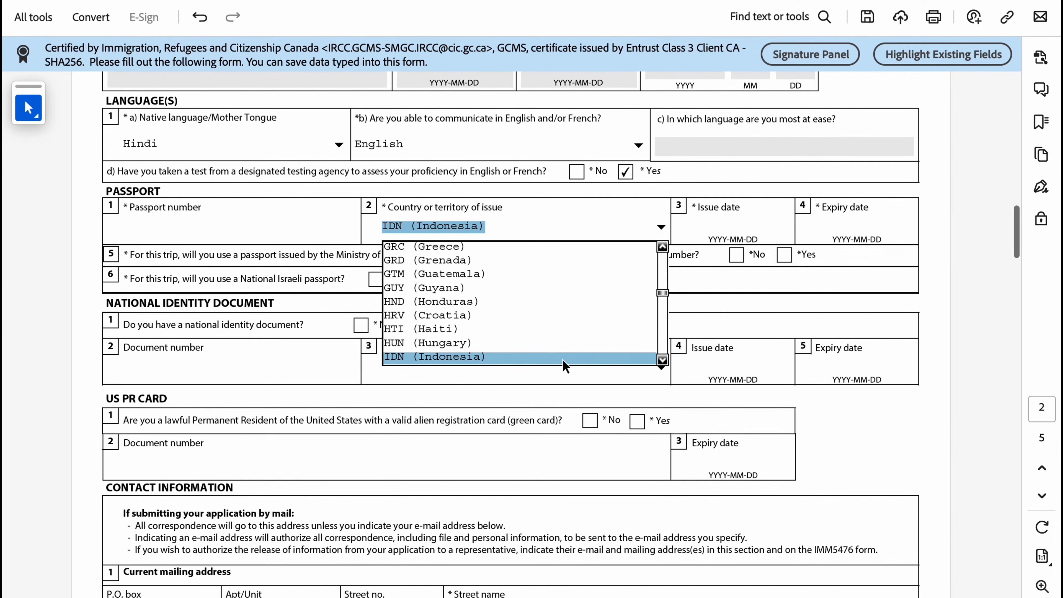
pyautogui.click(666, 360)
pyautogui.click(666, 360)
pyautogui.click(666, 360)
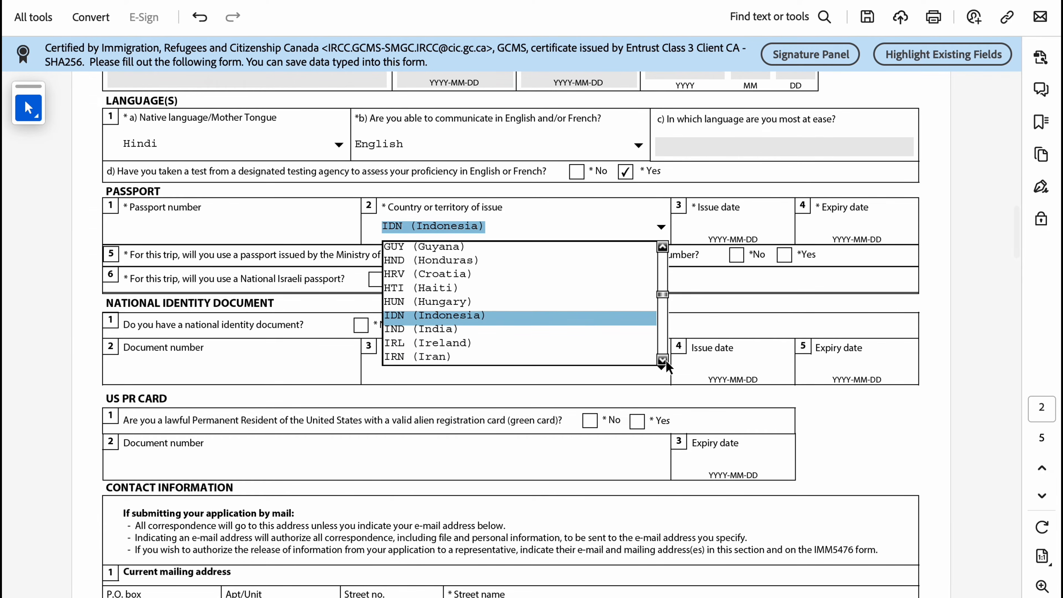
pyautogui.click(585, 331)
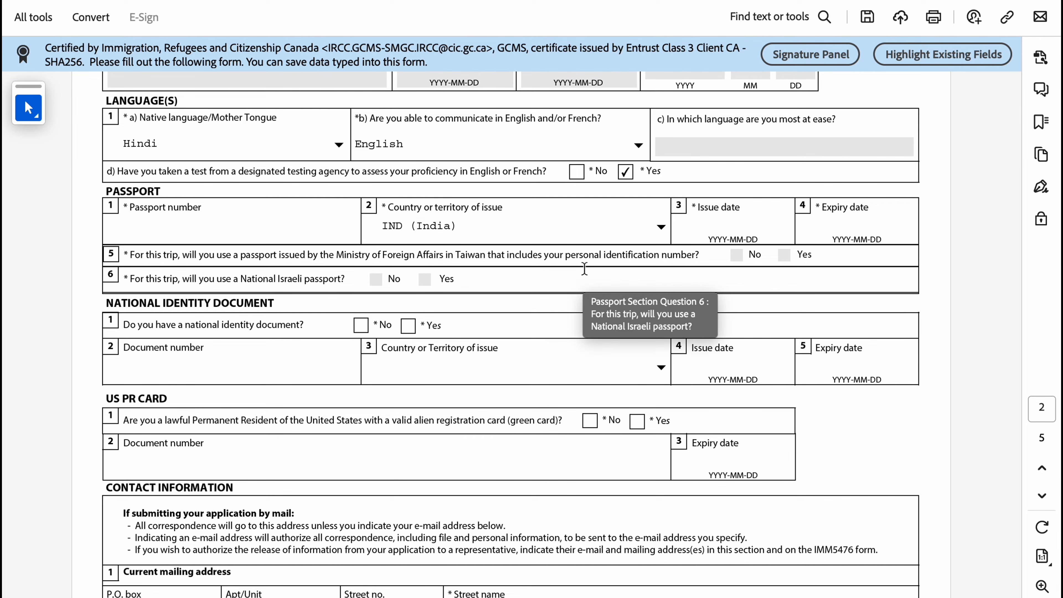
# - Review the passport issue and expiry date fields and the questions about Taiwan and National Israeli passports
pyautogui.click(719, 237)
pyautogui.click(842, 250)
pyautogui.scroll(-1, 472, 300)
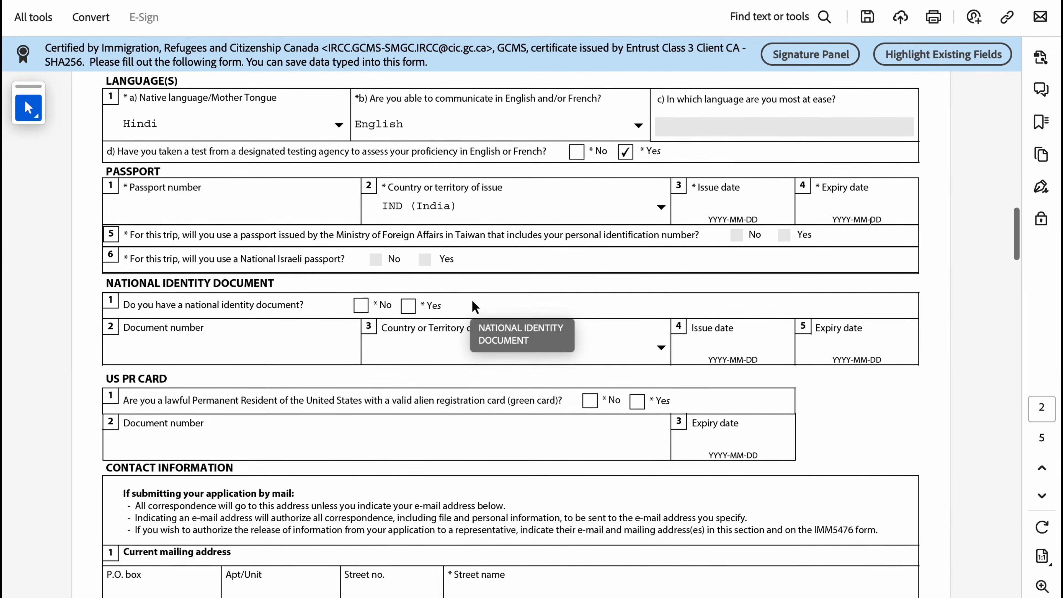
pyautogui.moveTo(408, 229); pyautogui.dragTo(771, 241)
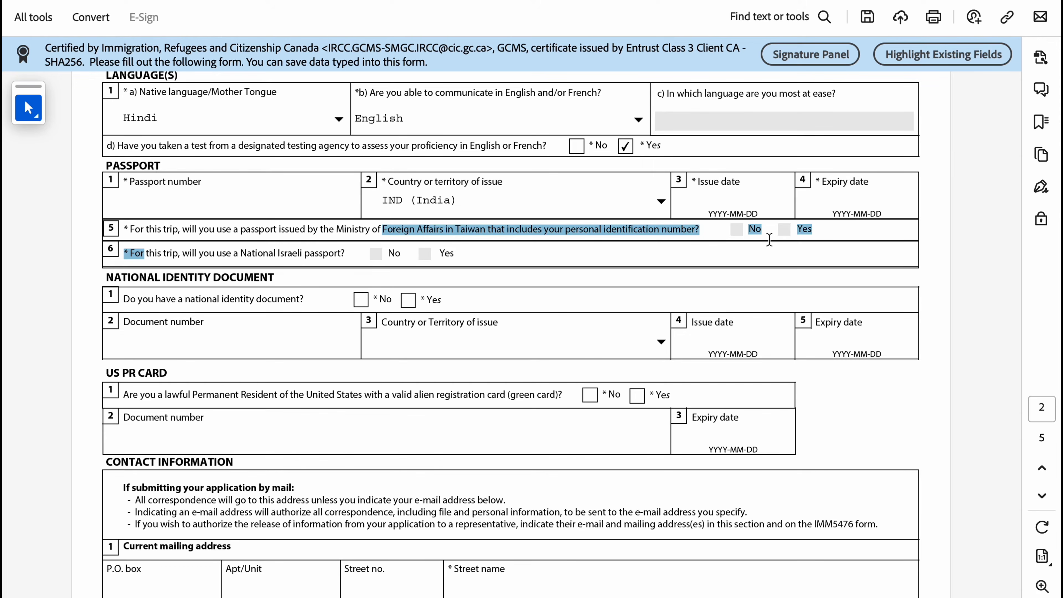
pyautogui.click(739, 227)
pyautogui.scroll(-1, 486, 343)
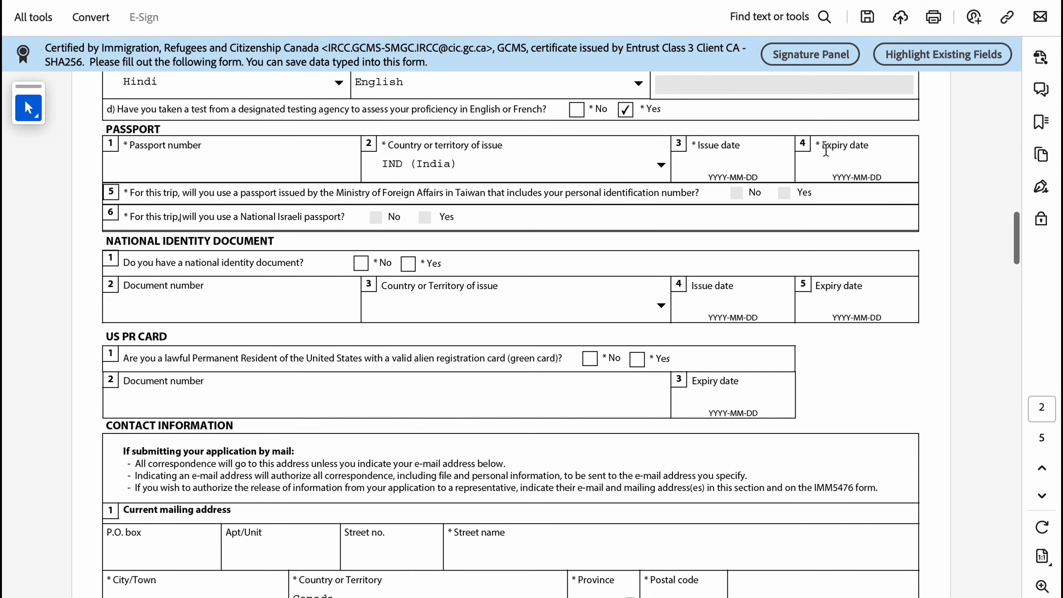
pyautogui.moveTo(741, 192); pyautogui.dragTo(398, 205)
pyautogui.click(379, 218)
# - Answer No to having a national identity document and No to being a lawful US permanent resident with a green card
pyautogui.scroll(-1, 408, 327)
pyautogui.scroll(-1, 407, 326)
pyautogui.click(361, 192)
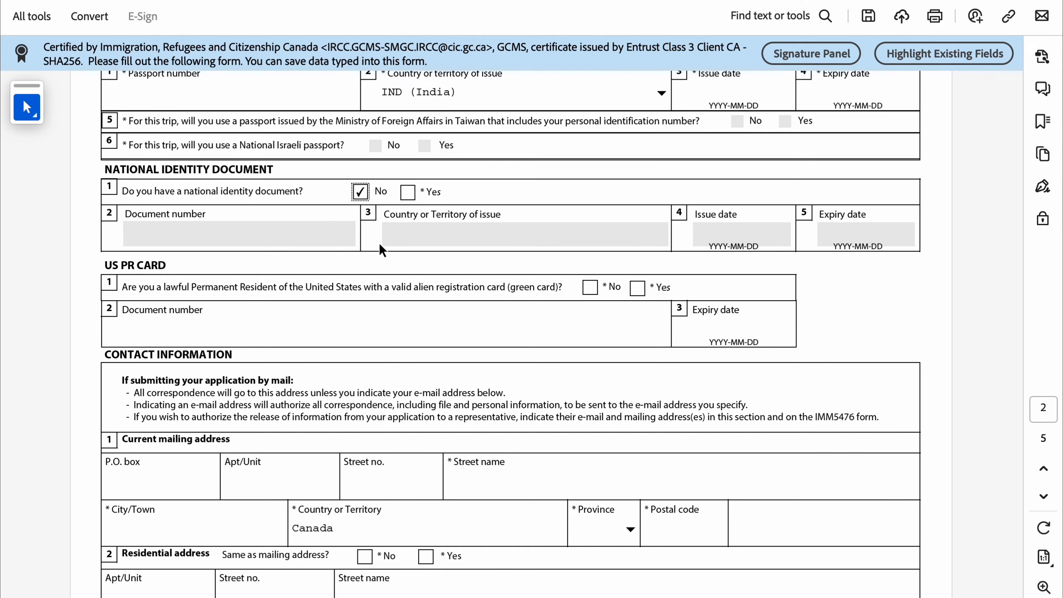
pyautogui.scroll(-1, 378, 242)
pyautogui.scroll(-2, 344, 254)
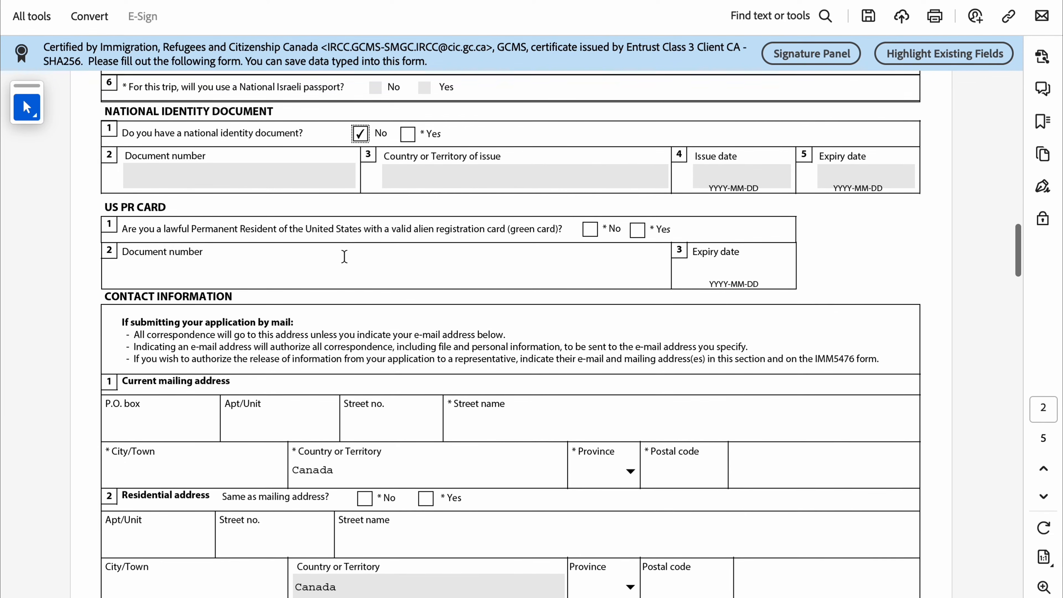
pyautogui.click(591, 183)
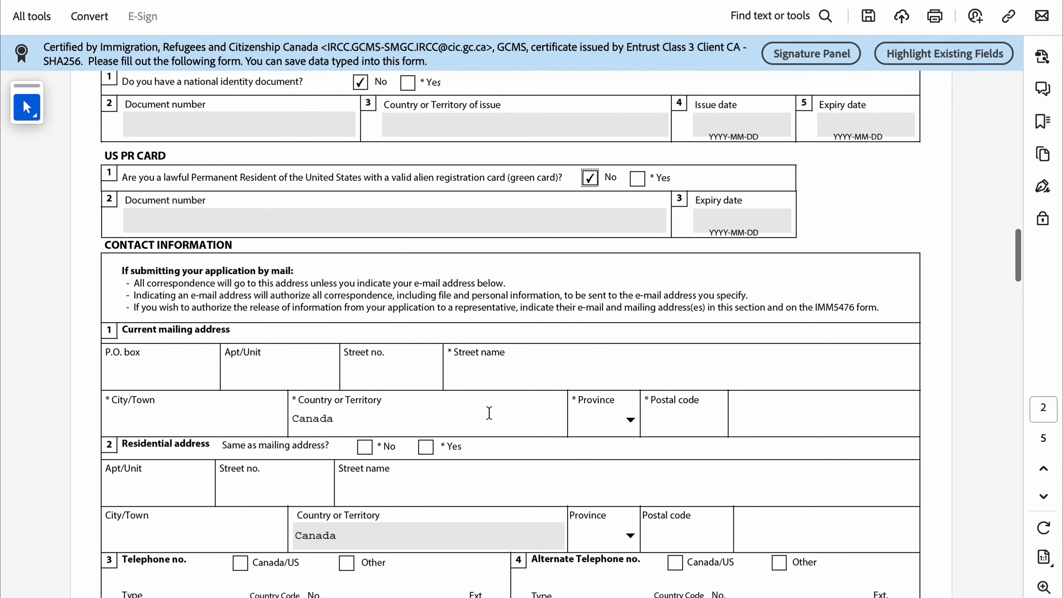
# - Go past the current mailing address fields and mark the residential address as the same as the mailing address
pyautogui.scroll(-3, 489, 413)
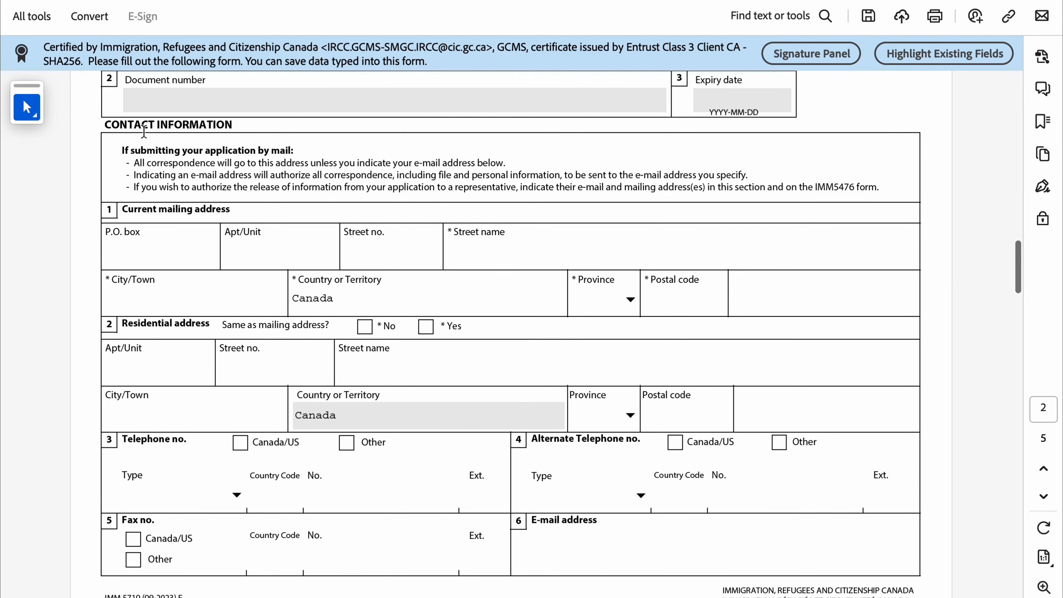
pyautogui.moveTo(145, 125); pyautogui.dragTo(238, 138)
pyautogui.click(160, 213)
pyautogui.moveTo(160, 213); pyautogui.dragTo(230, 269)
pyautogui.click(230, 269)
pyautogui.scroll(-1, 230, 269)
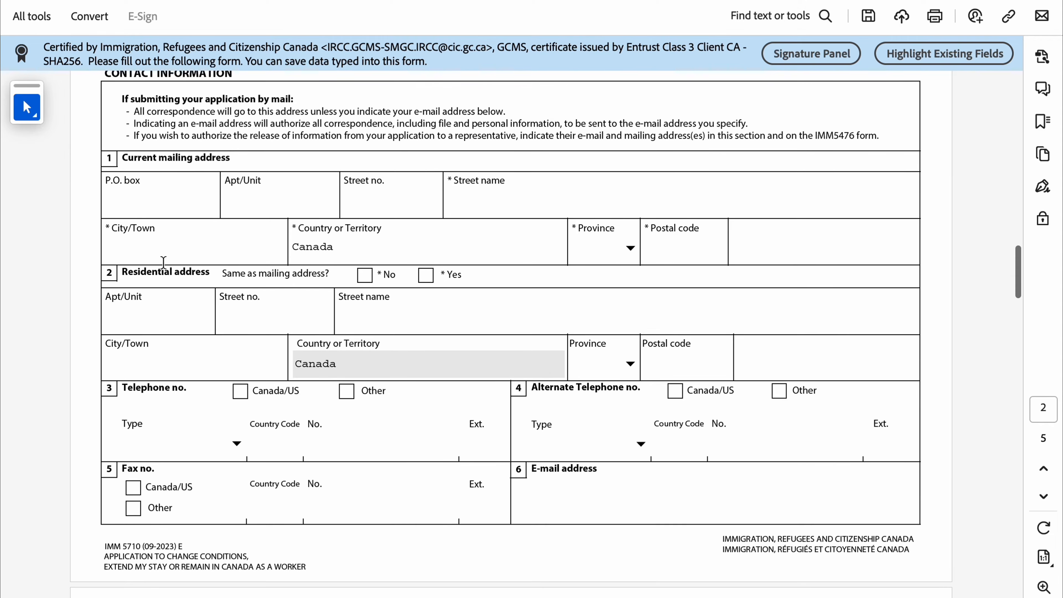
pyautogui.click(428, 277)
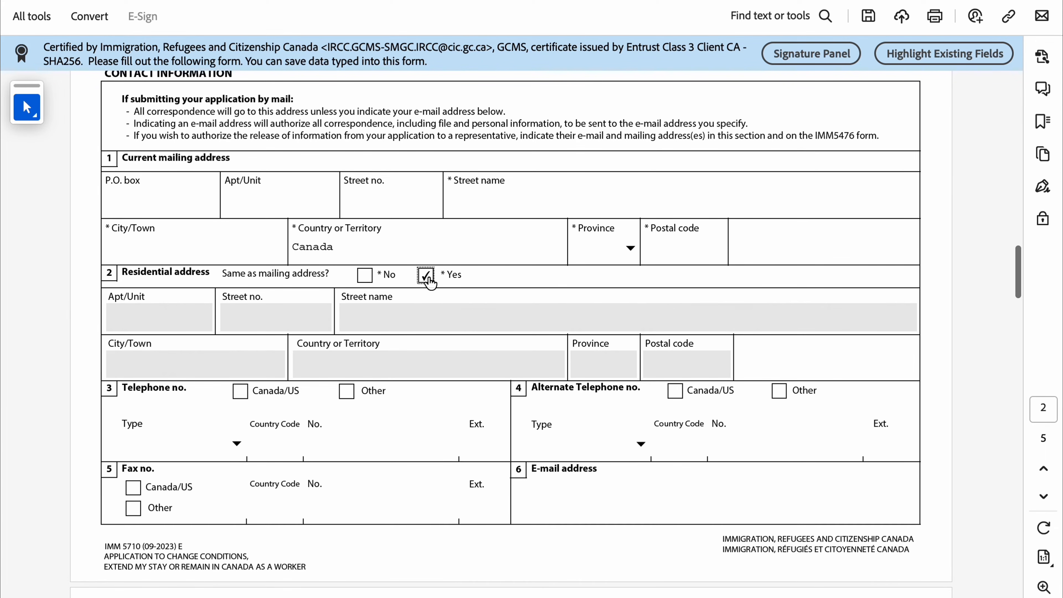
# - Mark the main telephone number as Canada/US and go to the e-mail address field
pyautogui.scroll(-1, 143, 407)
pyautogui.click(241, 322)
pyautogui.click(559, 426)
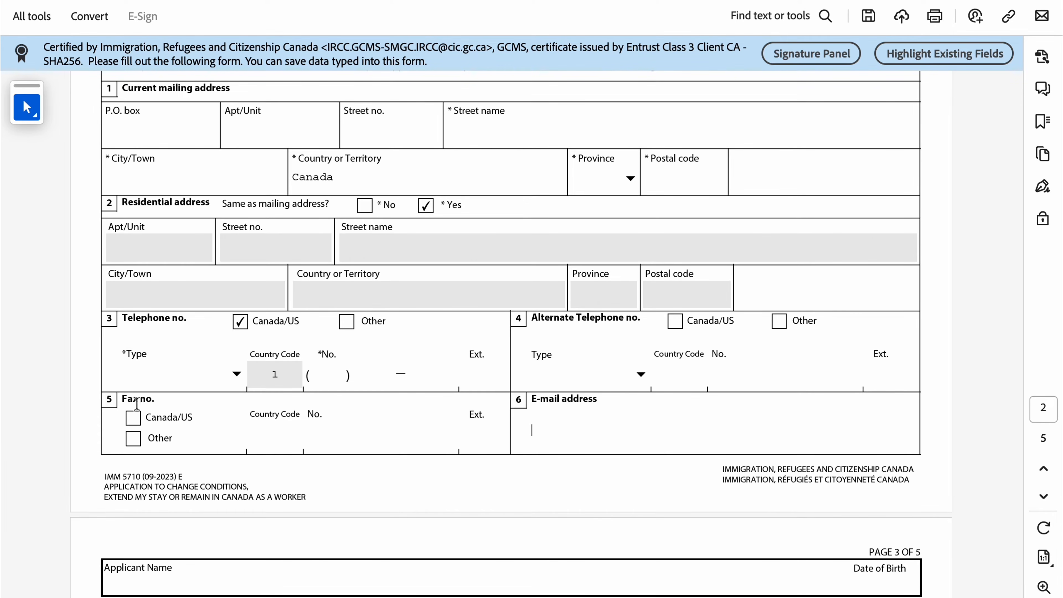
# - Leave the original entry date and place blank and set the original purpose for coming to Canada to Study
pyautogui.scroll(-4, 400, 368)
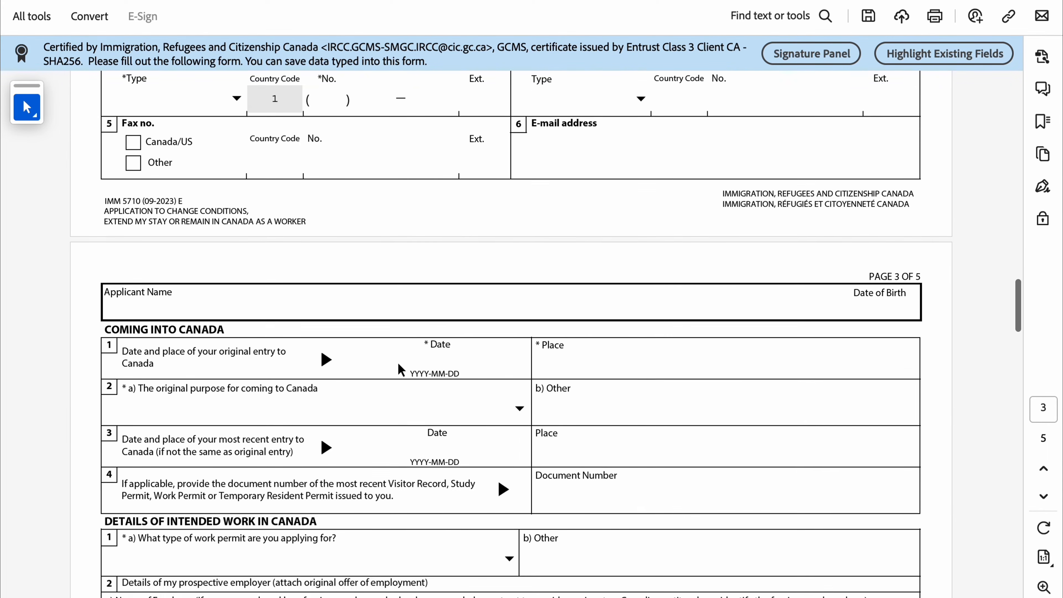
pyautogui.scroll(-1, 399, 364)
pyautogui.moveTo(148, 281); pyautogui.dragTo(233, 276)
pyautogui.click(249, 289)
pyautogui.scroll(-1, 251, 293)
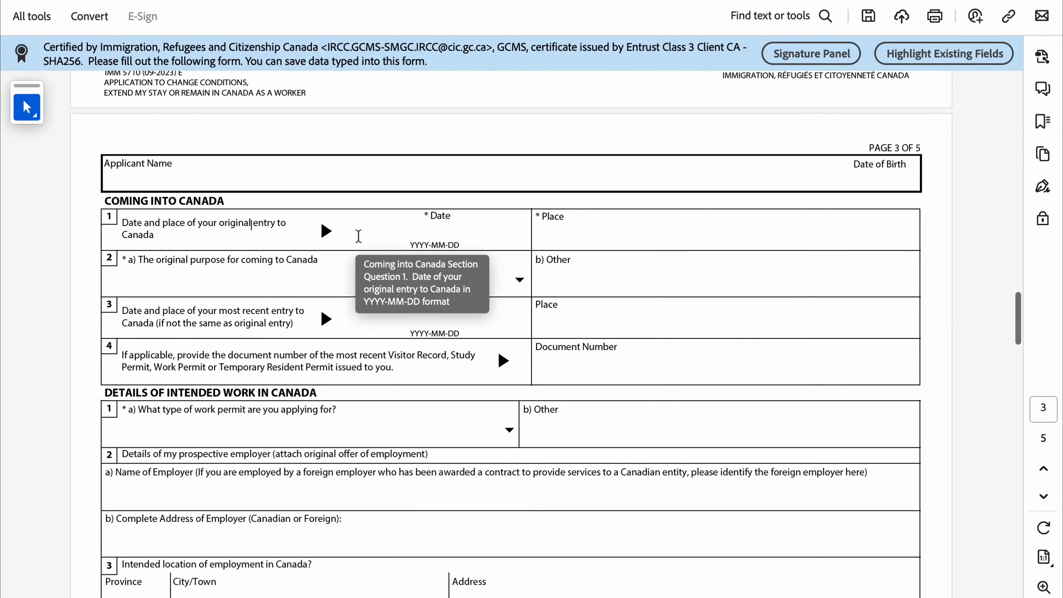
pyautogui.click(437, 230)
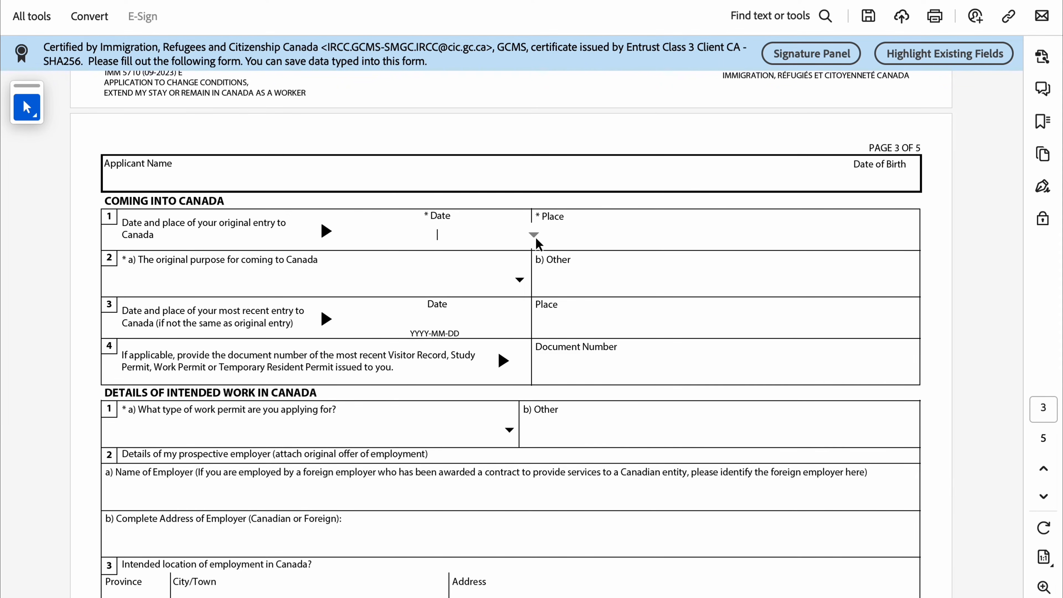
pyautogui.click(570, 272)
pyautogui.click(519, 280)
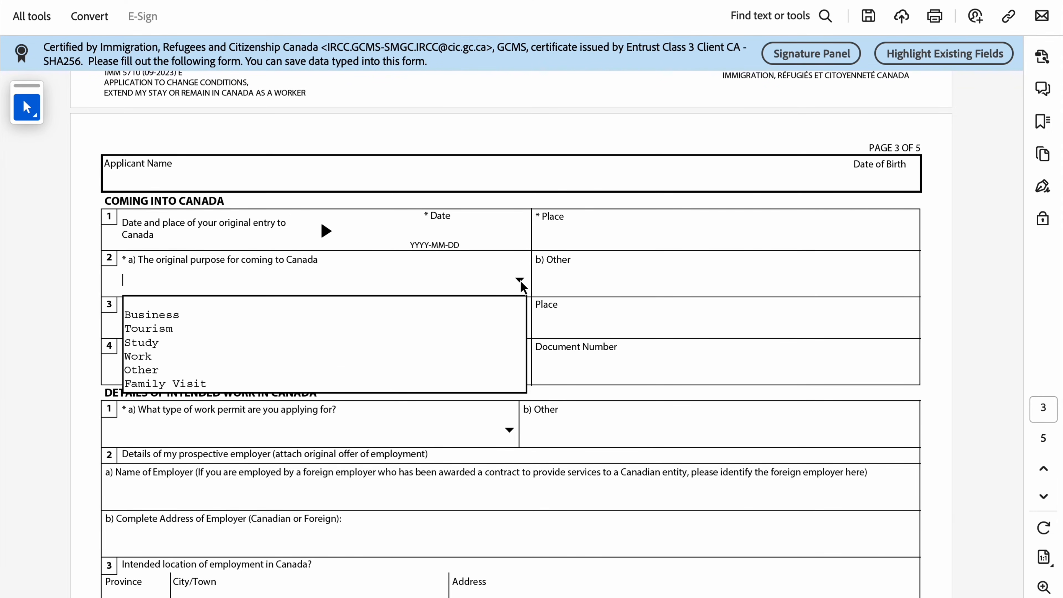
pyautogui.click(380, 348)
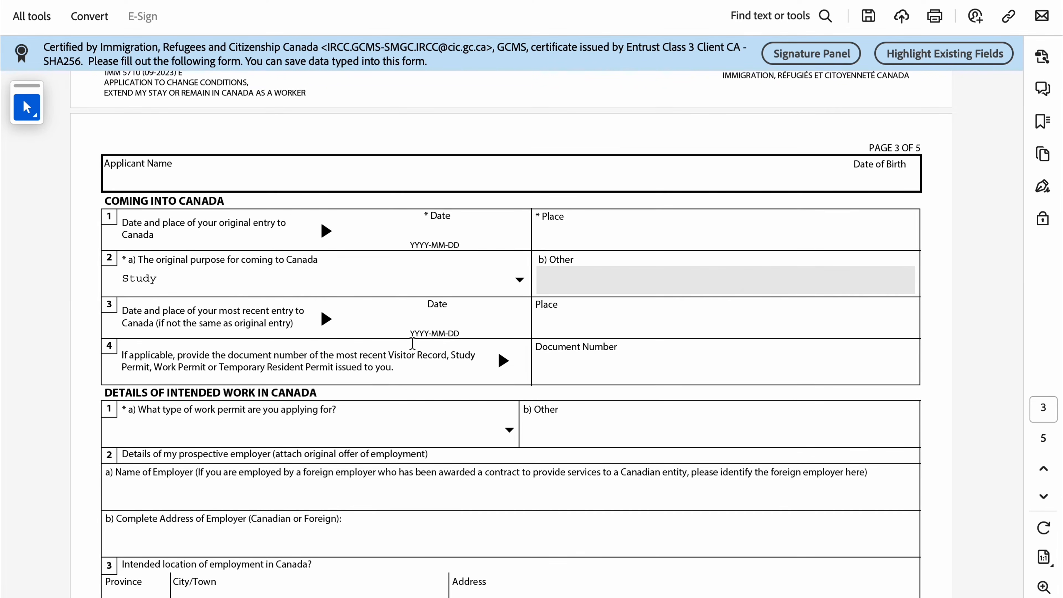
# - Review the questions on the most recent entry to Canada and the document number of the latest permit, leaving their fields blank
pyautogui.scroll(-1, 412, 342)
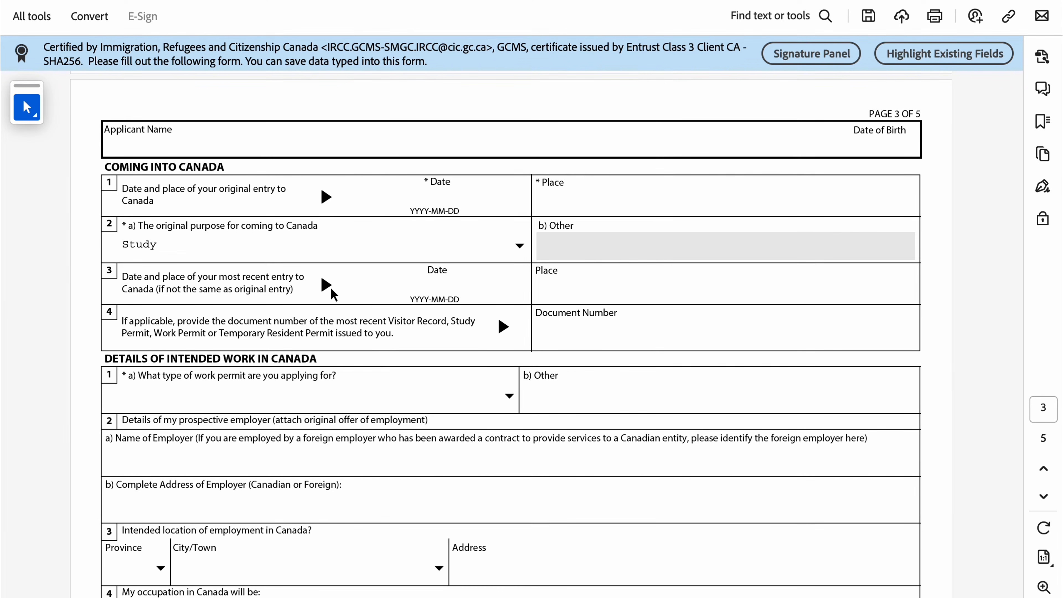
pyautogui.moveTo(233, 289); pyautogui.dragTo(154, 289)
pyautogui.click(473, 305)
pyautogui.scroll(-1, 461, 320)
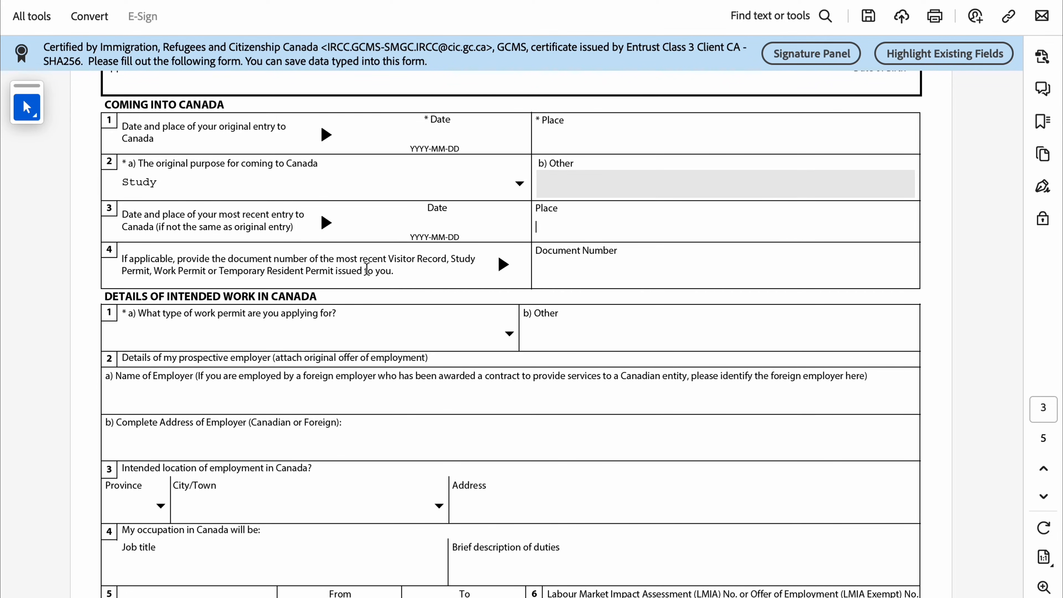
pyautogui.moveTo(359, 258); pyautogui.dragTo(288, 274)
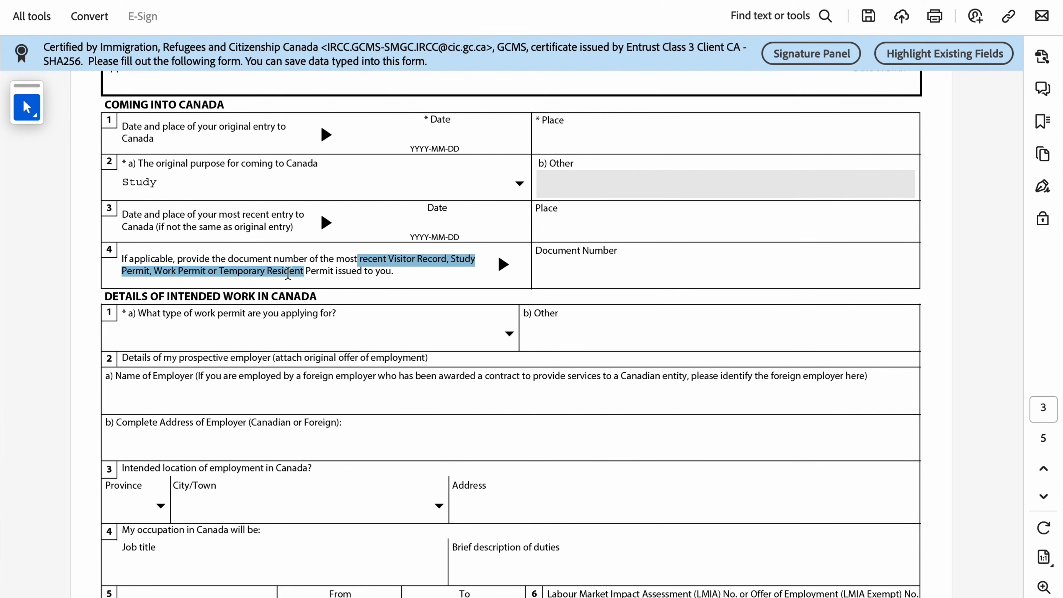
pyautogui.click(450, 273)
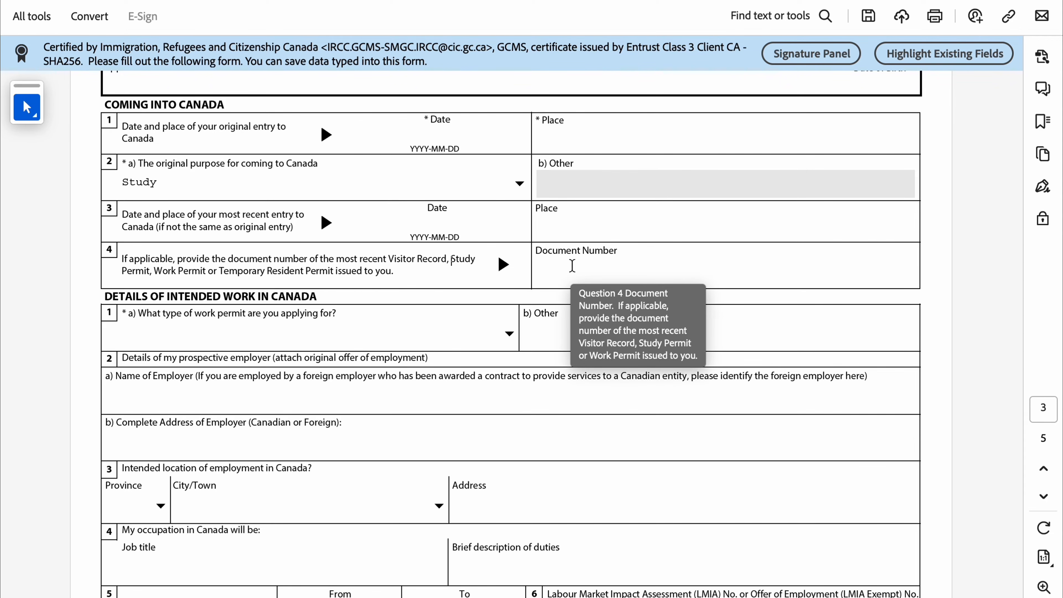
pyautogui.scroll(-4, 571, 263)
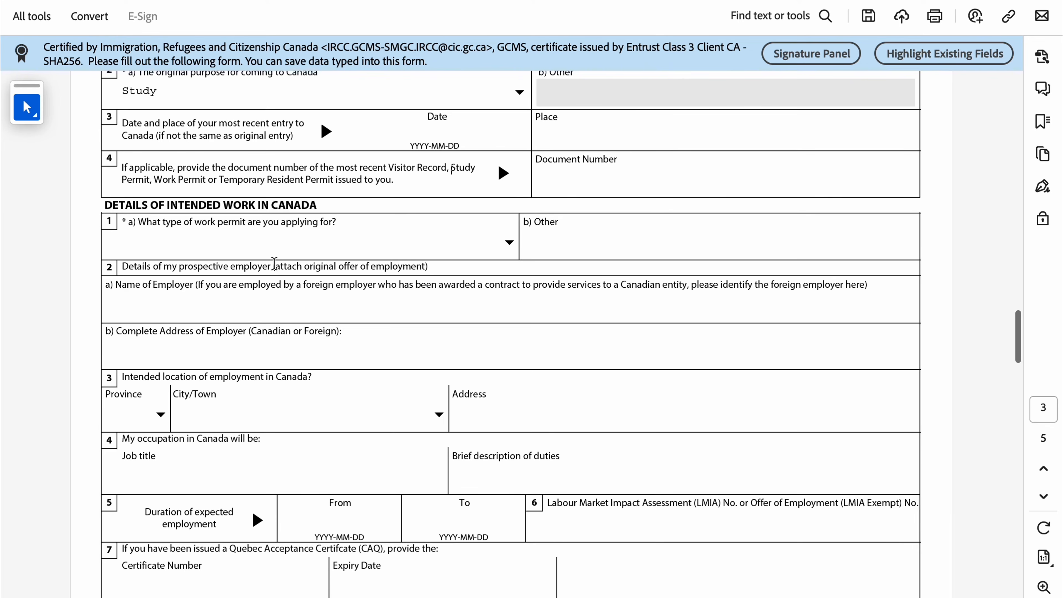
# - Set the type of work permit being applied for to Post Graduation Work Permit
pyautogui.click(269, 237)
pyautogui.click(516, 247)
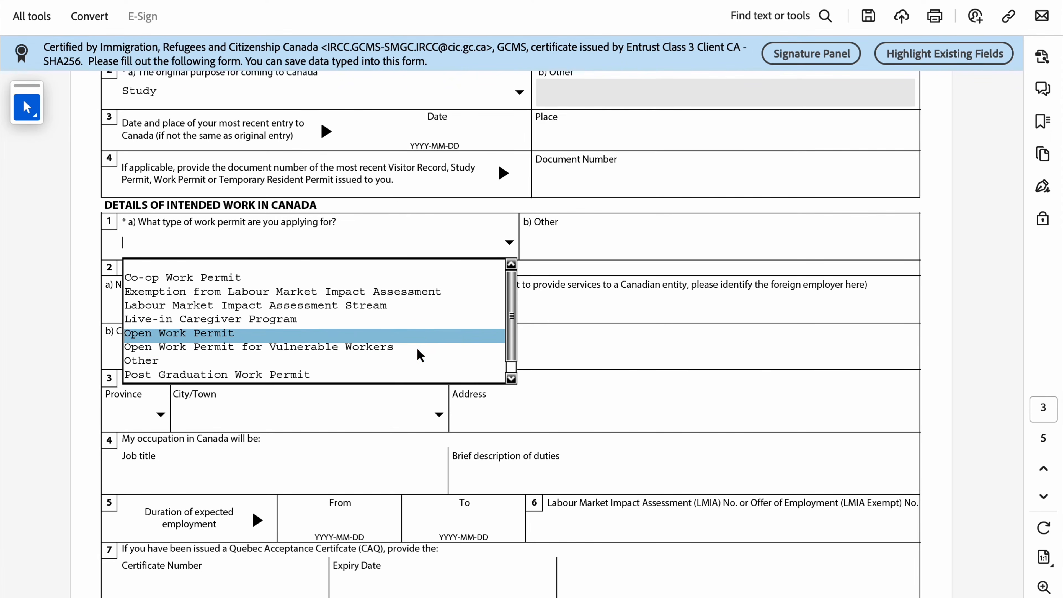
pyautogui.scroll(-1, 416, 365)
pyautogui.click(601, 246)
pyautogui.scroll(2, 590, 234)
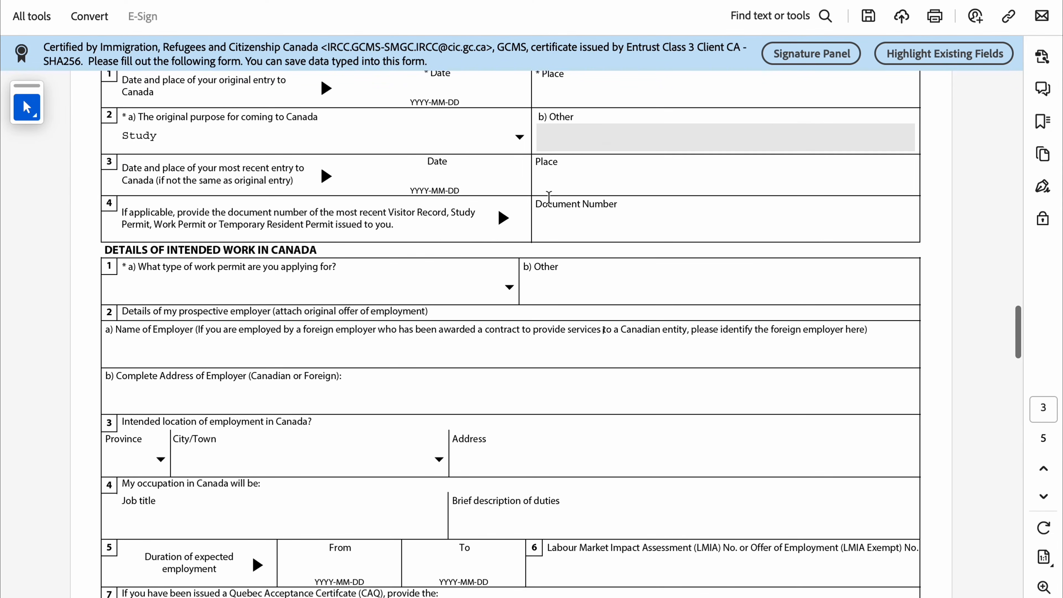
pyautogui.click(493, 279)
pyautogui.click(511, 286)
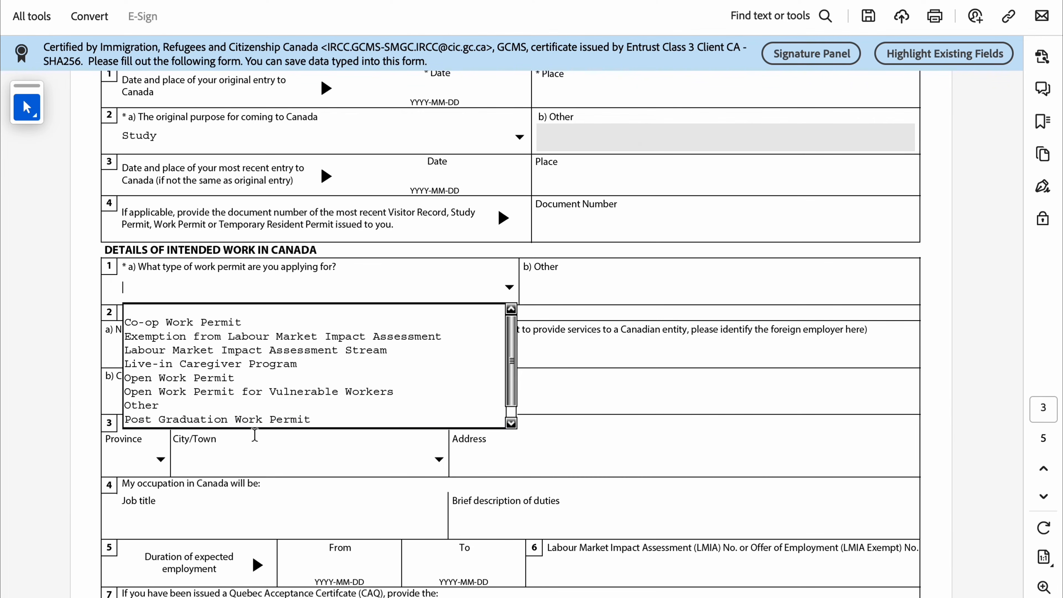
pyautogui.click(261, 421)
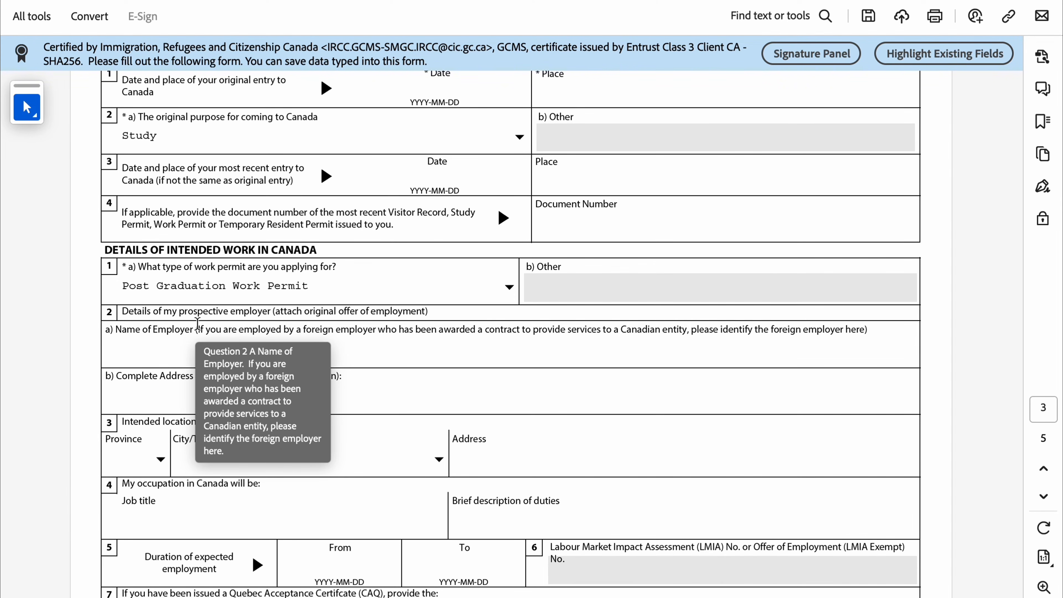
# - Review the prospective employer, intended location, occupation and employment duration fields, leaving them blank
pyautogui.scroll(-3, 198, 323)
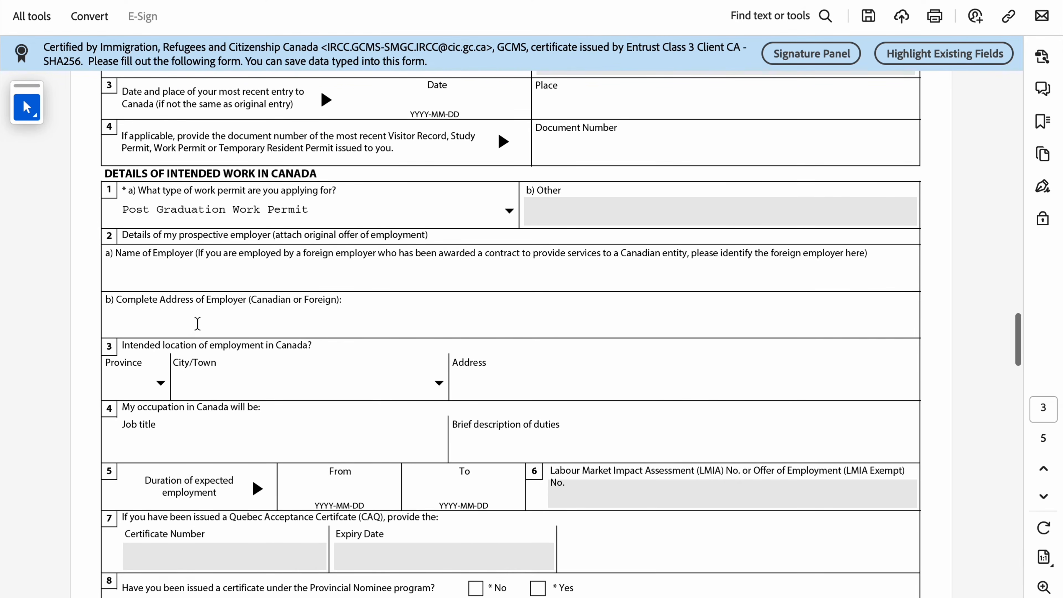
pyautogui.click(200, 274)
pyautogui.moveTo(108, 238); pyautogui.dragTo(261, 413)
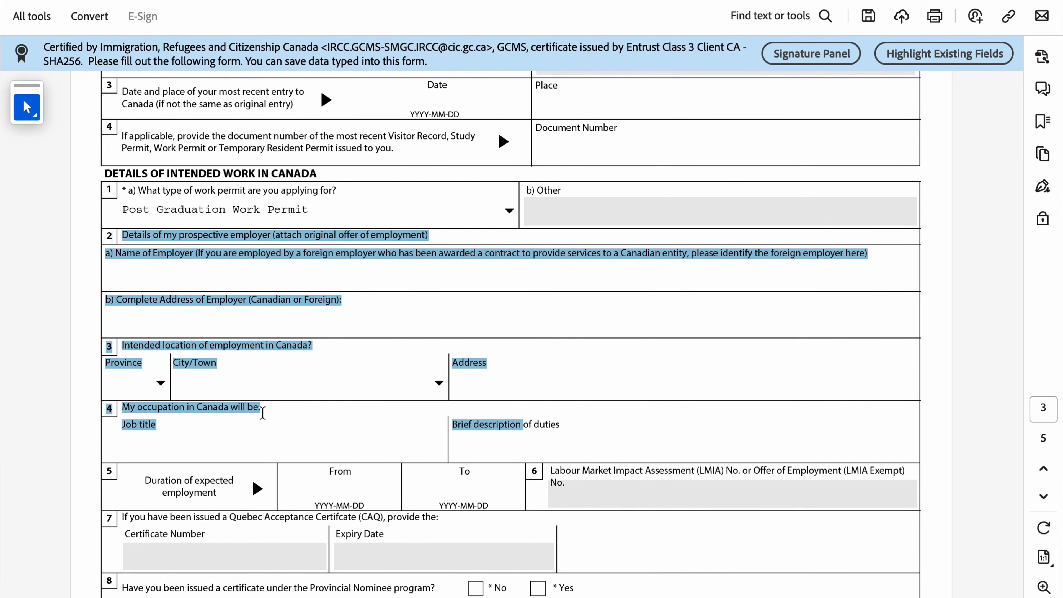
pyautogui.click(276, 417)
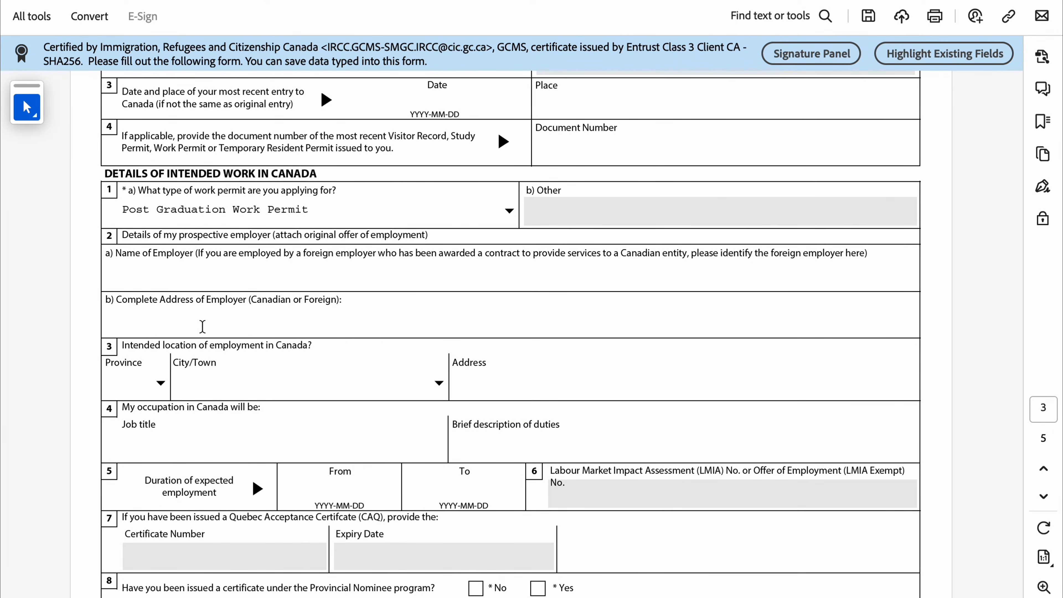
pyautogui.scroll(-1, 247, 364)
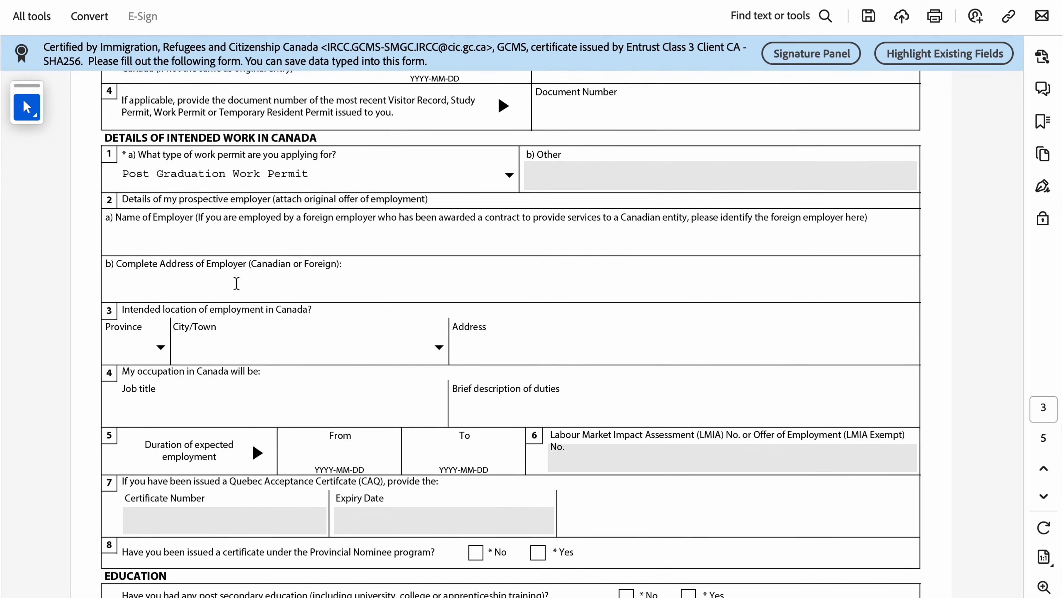
pyautogui.scroll(-3, 258, 402)
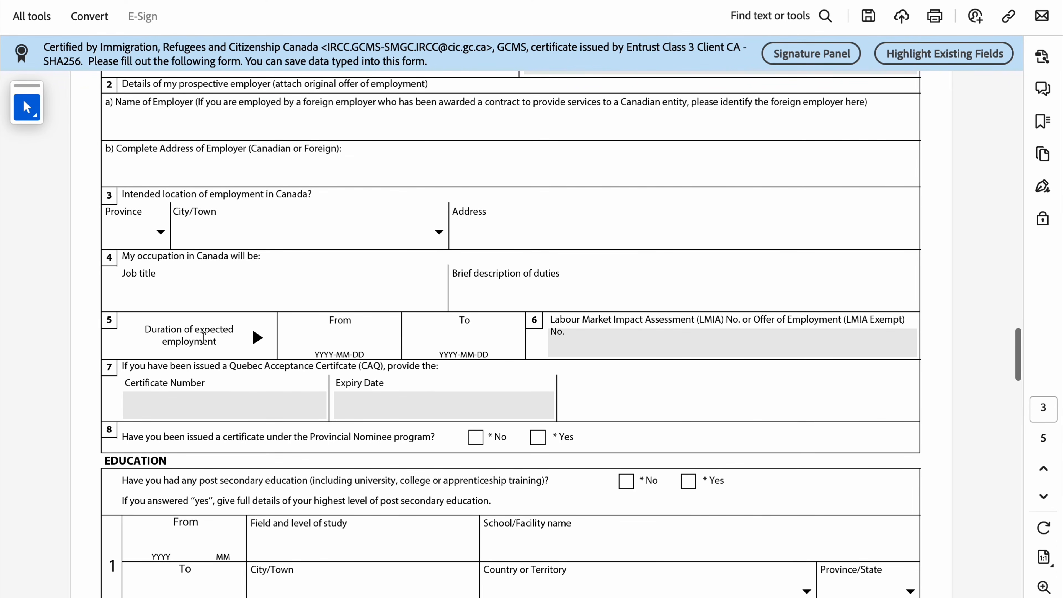
# - Answer No to having been issued a certificate under the Provincial Nominee program
pyautogui.scroll(-3, 360, 385)
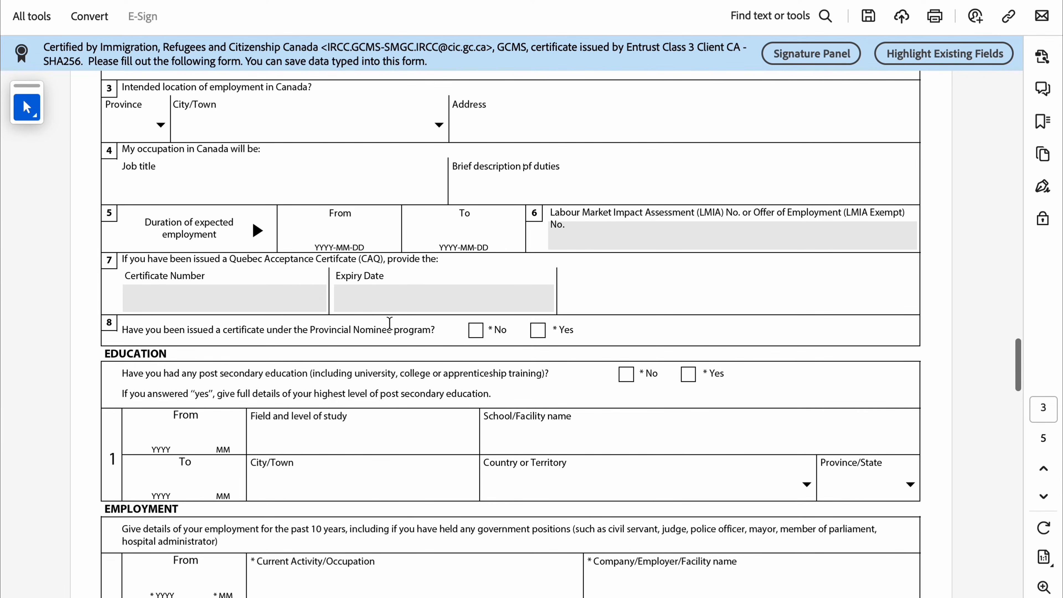
pyautogui.scroll(-3, 389, 322)
pyautogui.click(475, 241)
pyautogui.moveTo(310, 241); pyautogui.dragTo(404, 247)
pyautogui.click(448, 264)
# - Review the post-secondary education question and its study detail fields, leaving them blank
pyautogui.scroll(-2, 410, 357)
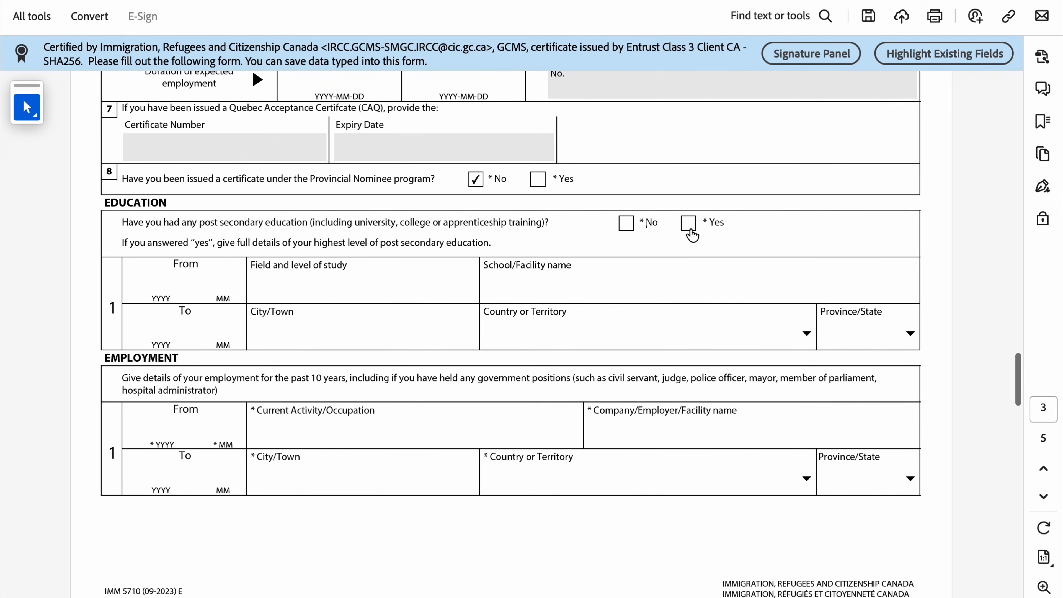
pyautogui.click(392, 292)
pyautogui.scroll(-1, 455, 335)
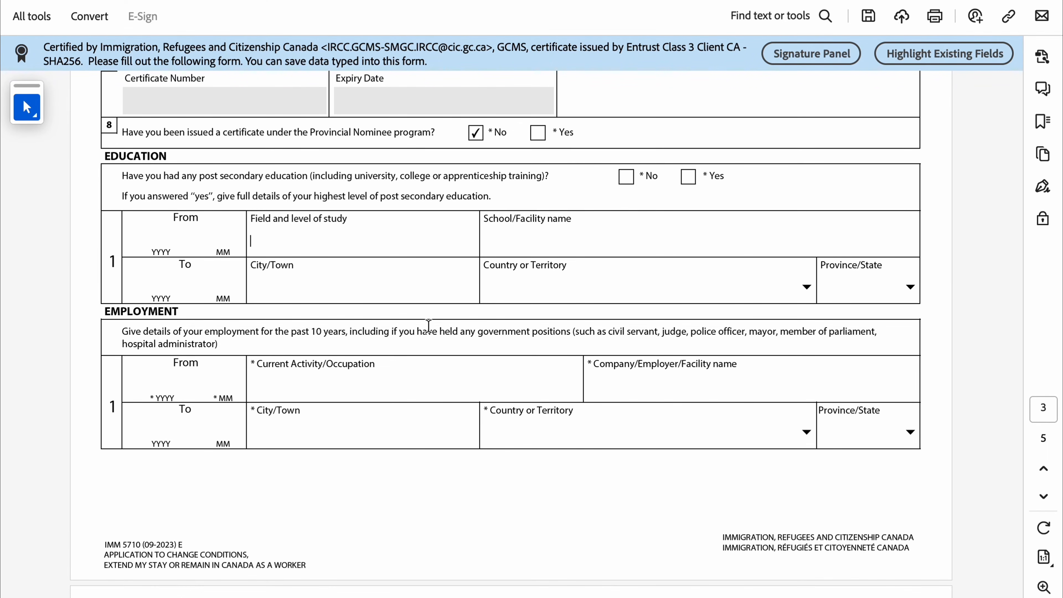
# - Examine the employment history section for the past 10 years, including the continued records 2 and 3 on page 4
pyautogui.scroll(-1, 428, 325)
pyautogui.scroll(-1, 220, 301)
pyautogui.moveTo(111, 245); pyautogui.dragTo(225, 303)
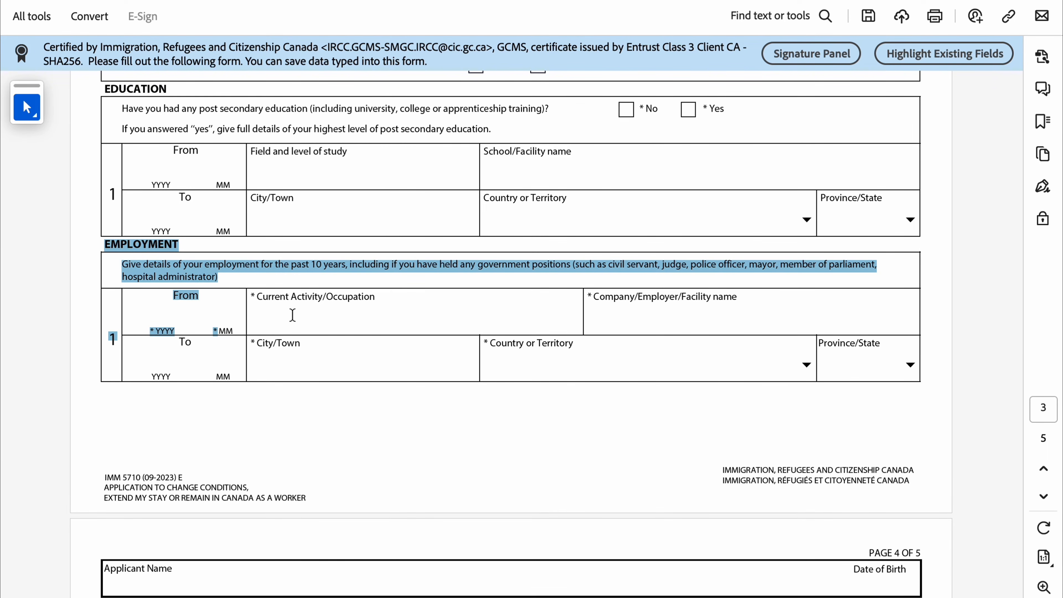
pyautogui.click(308, 320)
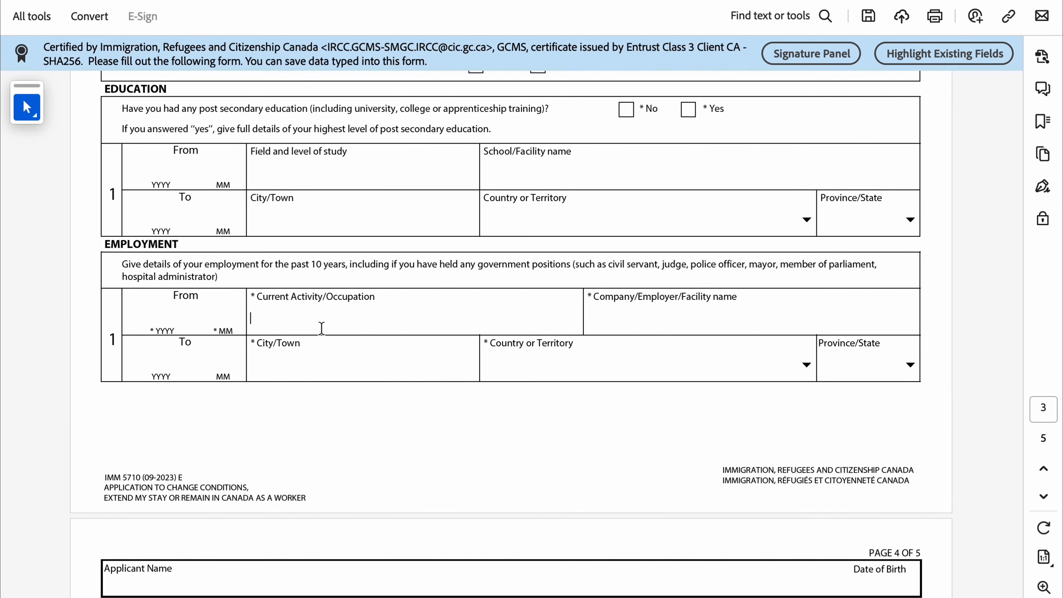
pyautogui.scroll(-2, 327, 364)
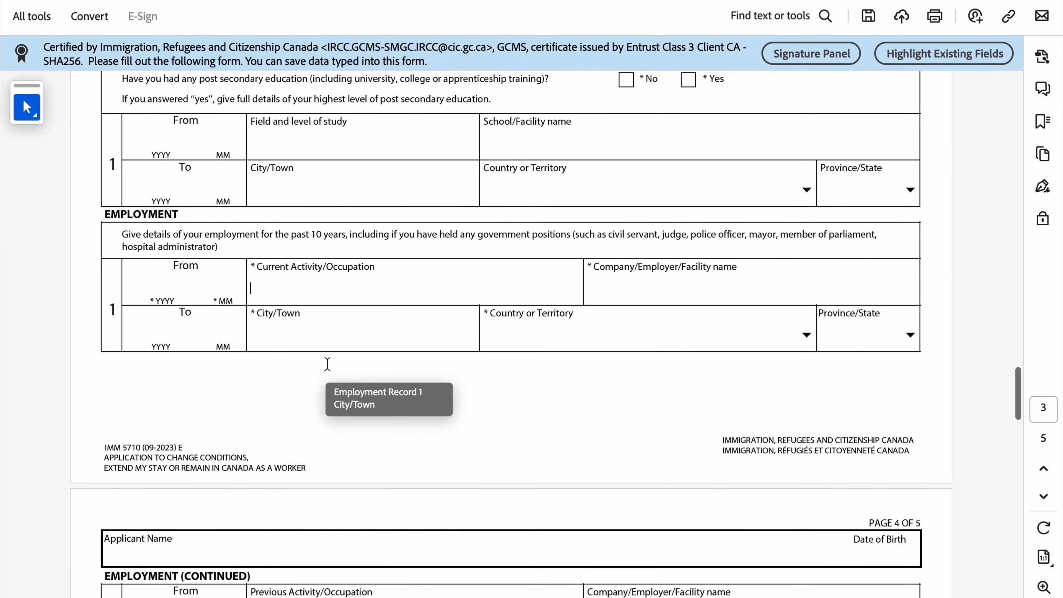
pyautogui.scroll(-8, 307, 349)
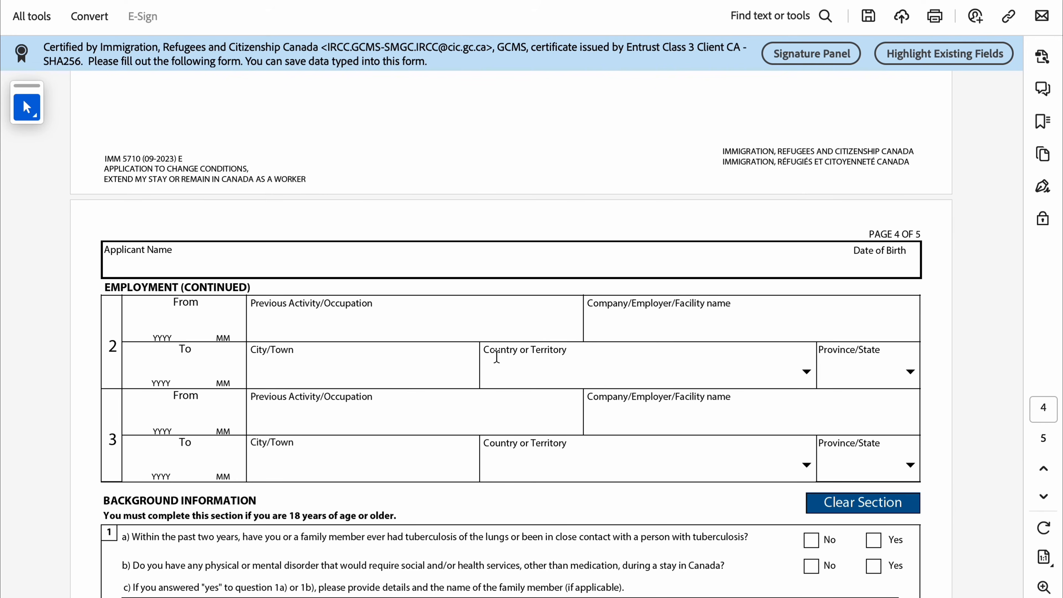
pyautogui.scroll(-6, 496, 357)
pyautogui.scroll(11, 497, 357)
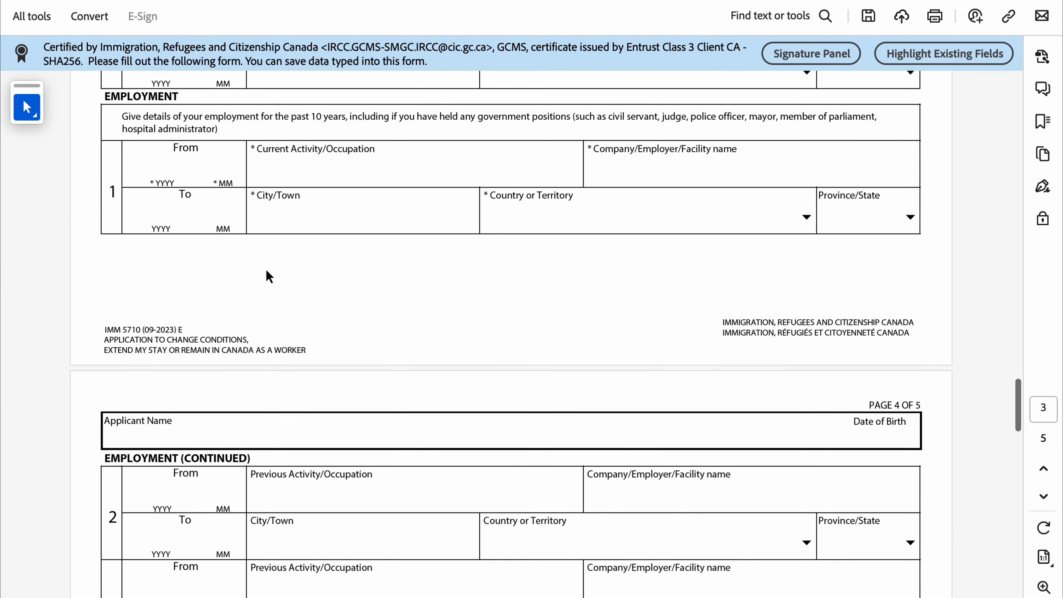
pyautogui.scroll(-12, 256, 274)
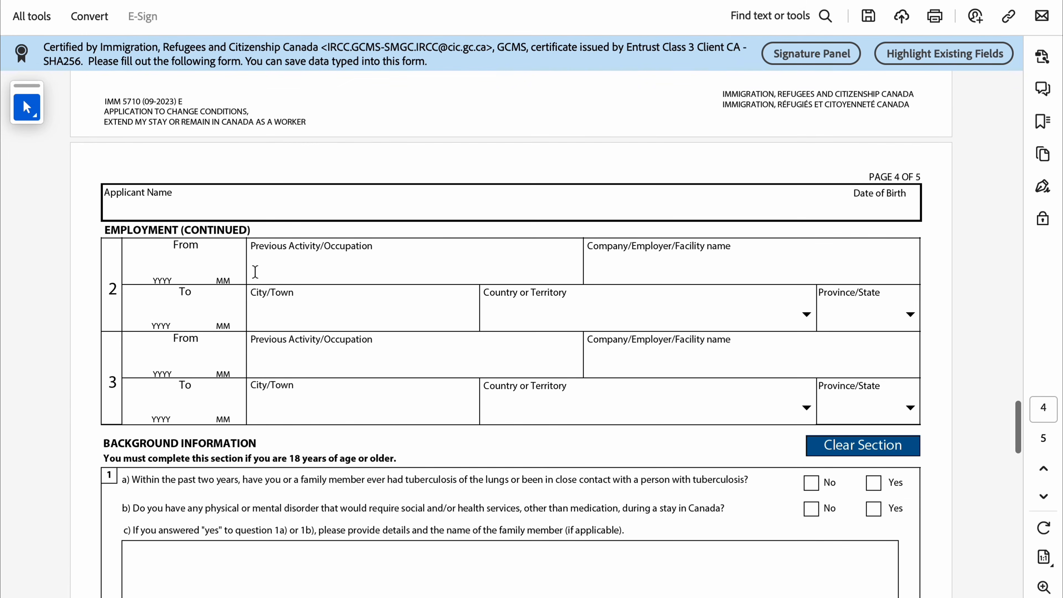
pyautogui.moveTo(108, 242); pyautogui.dragTo(392, 309)
pyautogui.click(431, 323)
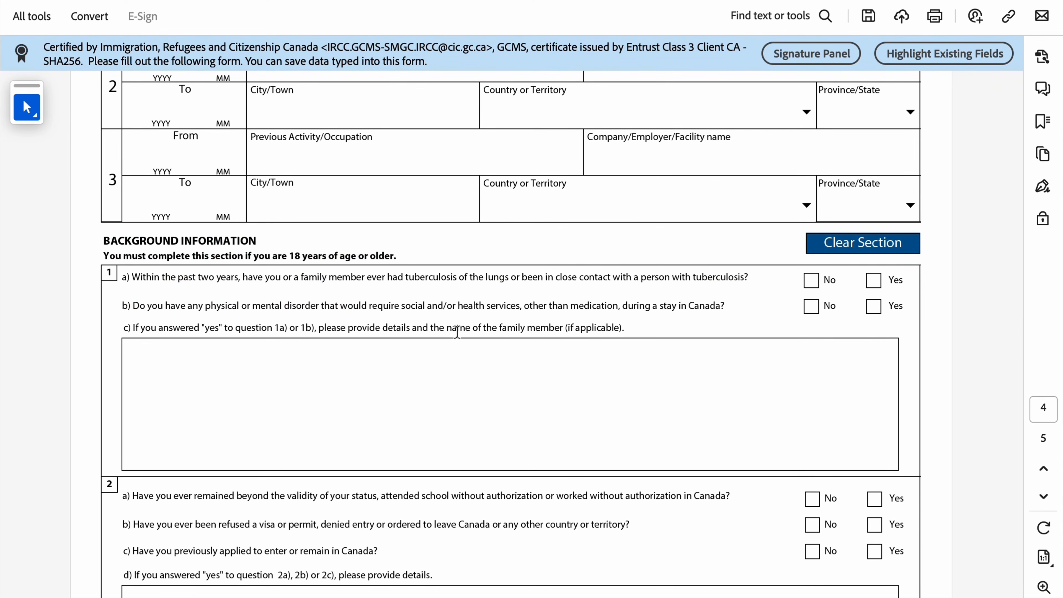
# - Answer No to background questions 1a on tuberculosis and 1b on physical or mental disorders
pyautogui.scroll(-1, 457, 332)
pyautogui.click(811, 260)
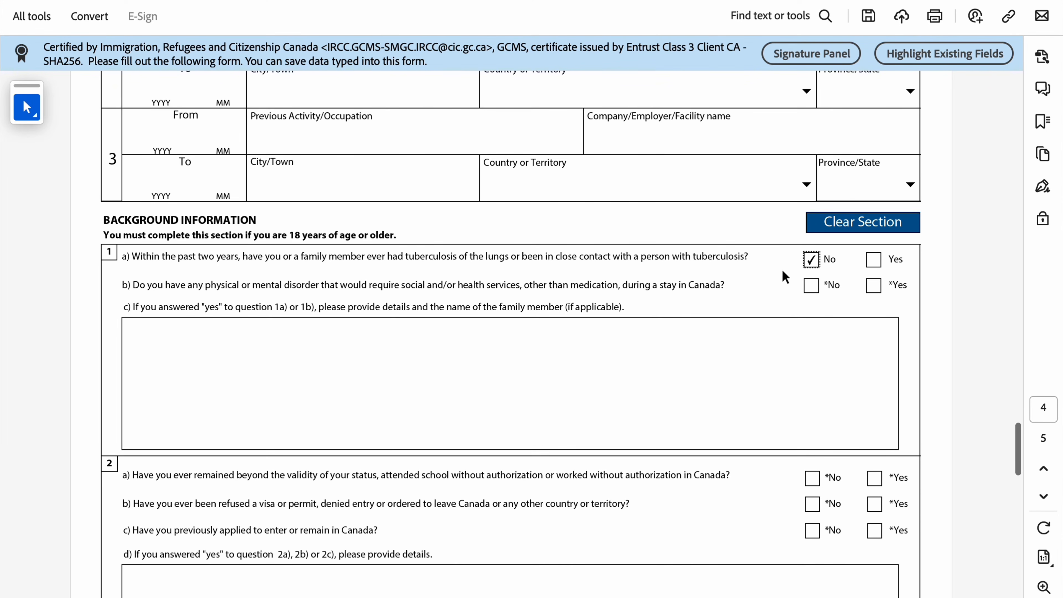
pyautogui.click(811, 286)
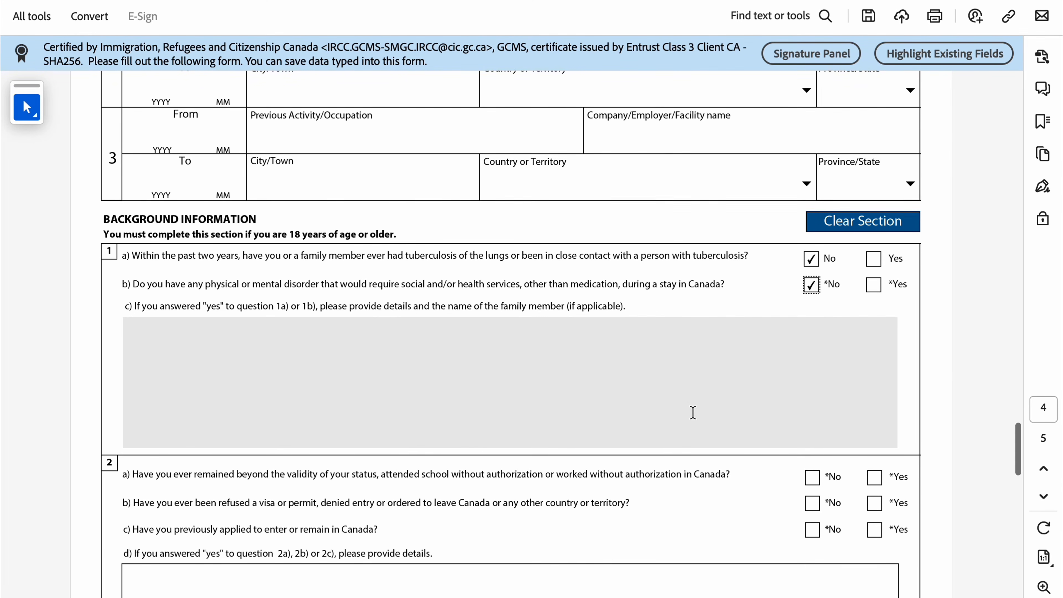
# - Answer No to questions 2a and 2b, answer Yes to 2c on previous applications to Canada, and go to the 2d details field
pyautogui.scroll(-4, 692, 412)
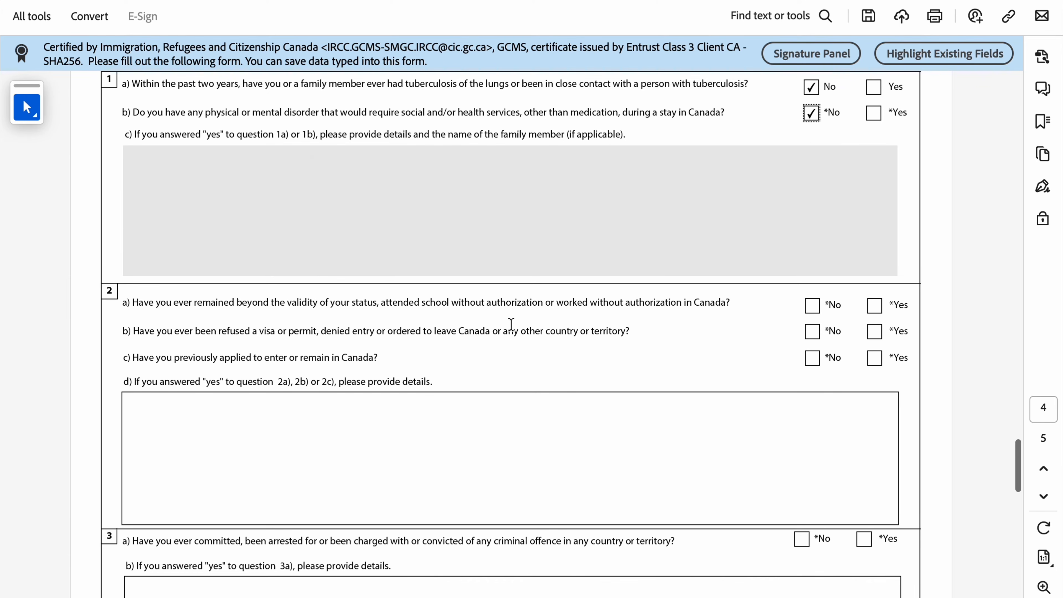
pyautogui.click(812, 308)
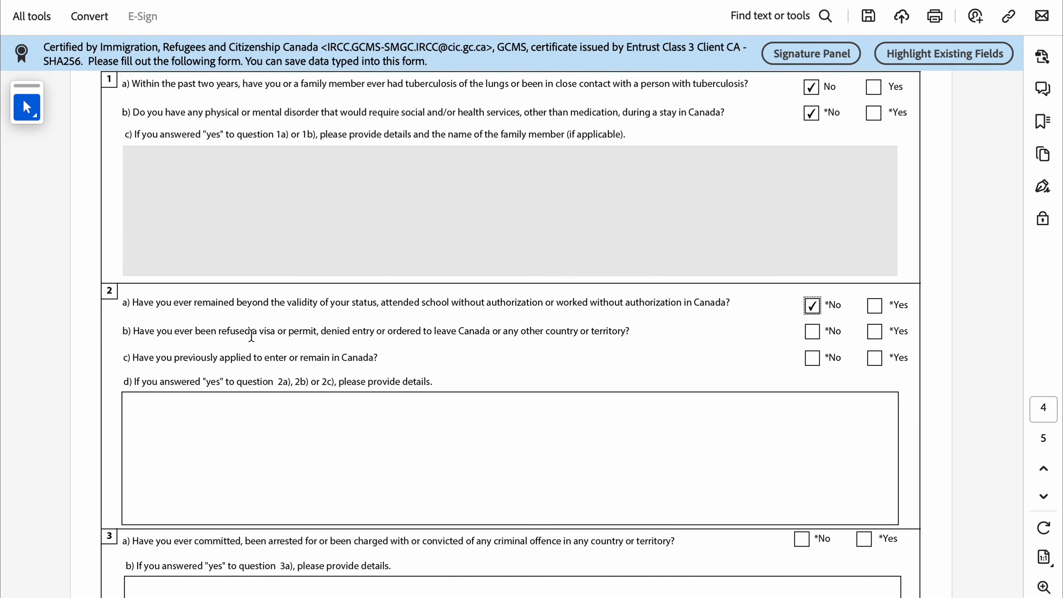
pyautogui.click(812, 333)
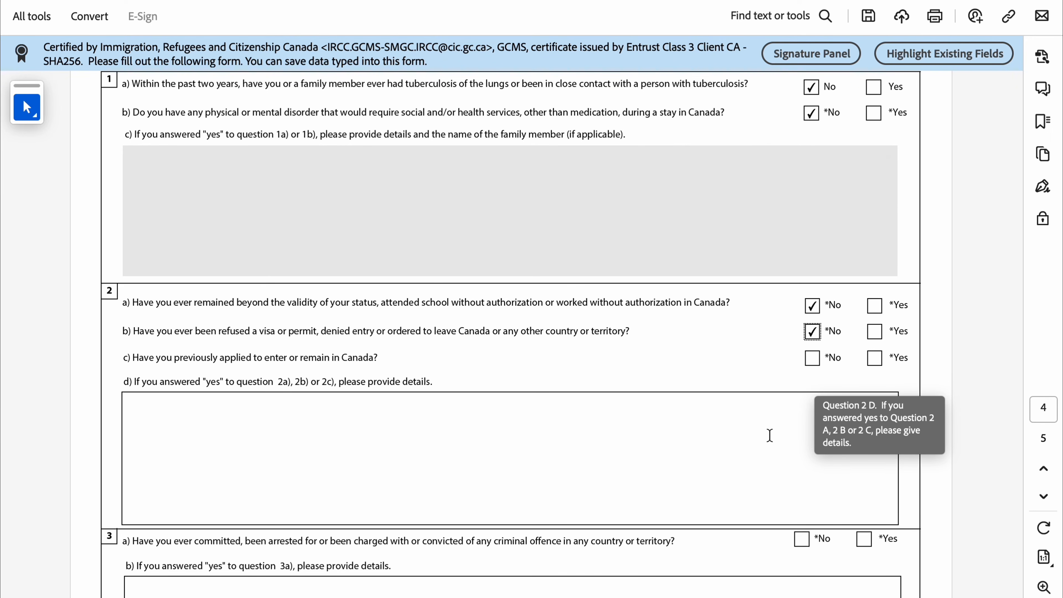
pyautogui.click(874, 358)
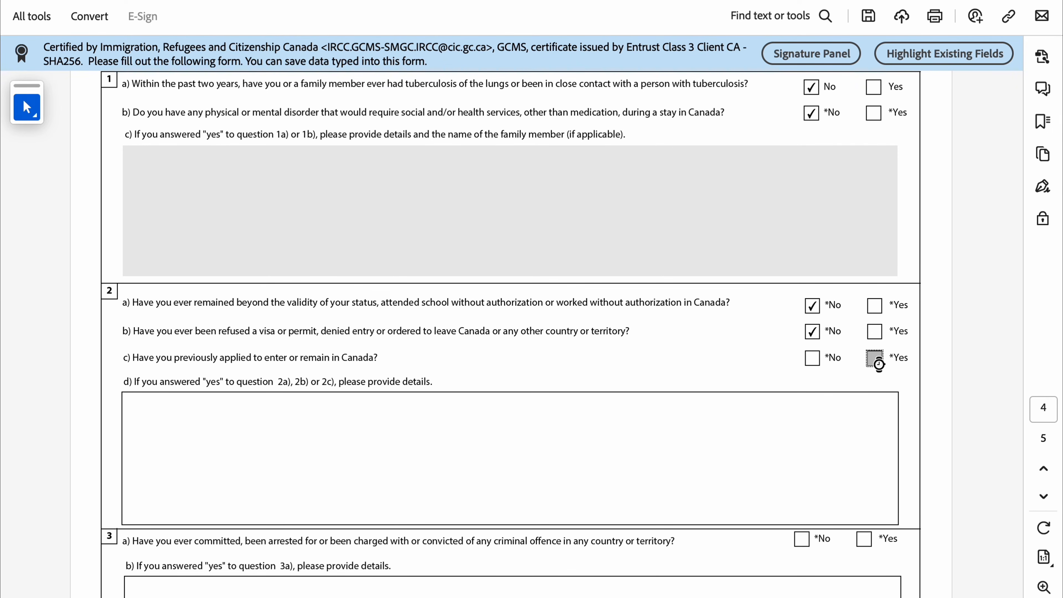
pyautogui.click(429, 412)
# - Leave the 2d details blank and answer No to question 3a on criminal offences
pyautogui.scroll(-3, 429, 413)
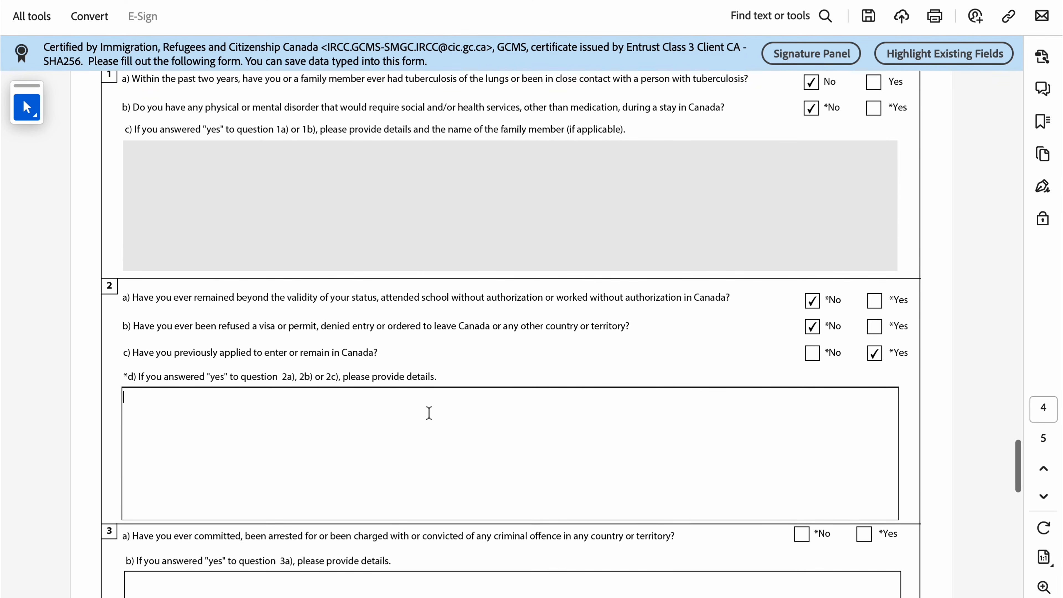
pyautogui.scroll(-2, 429, 412)
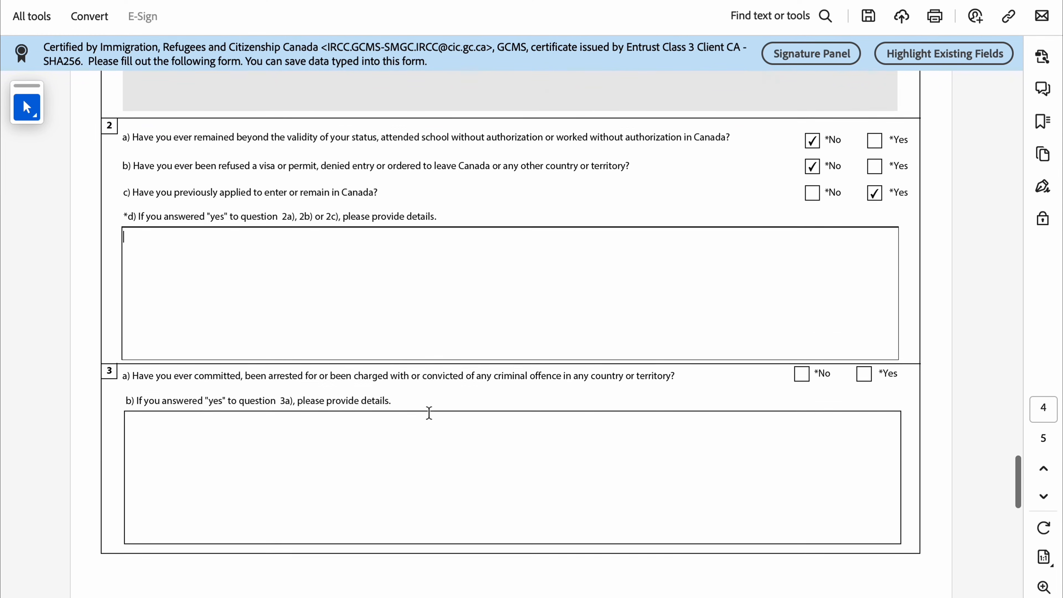
pyautogui.scroll(-1, 373, 270)
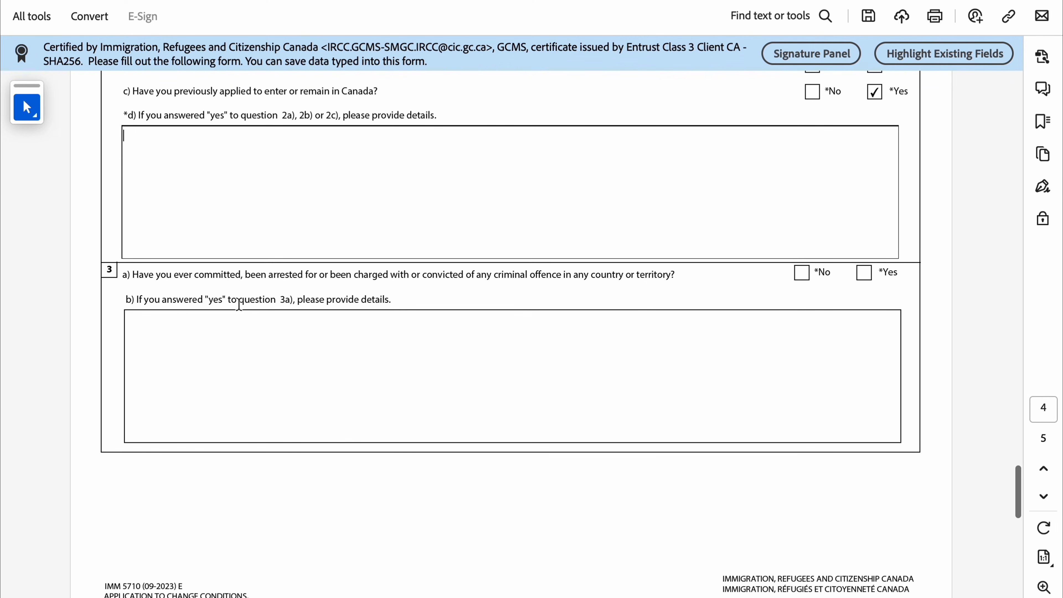
pyautogui.click(801, 273)
# - Answer No to question 4a on military, militia, civil defence, security or police service and go on to question 5
pyautogui.scroll(-10, 613, 370)
pyautogui.scroll(-3, 613, 371)
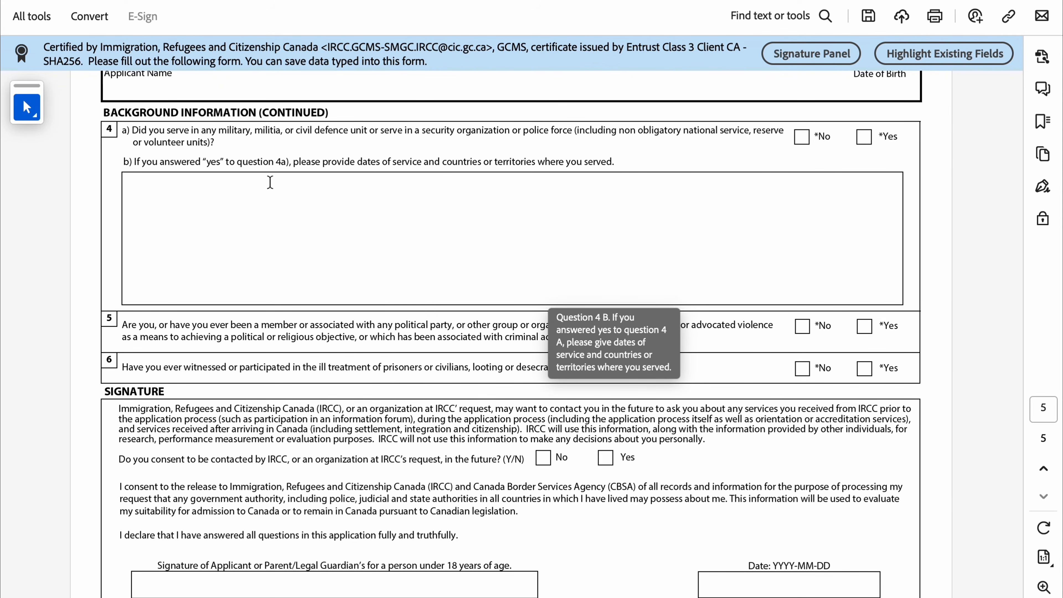
pyautogui.click(802, 137)
pyautogui.scroll(-2, 703, 252)
pyautogui.scroll(-1, 703, 252)
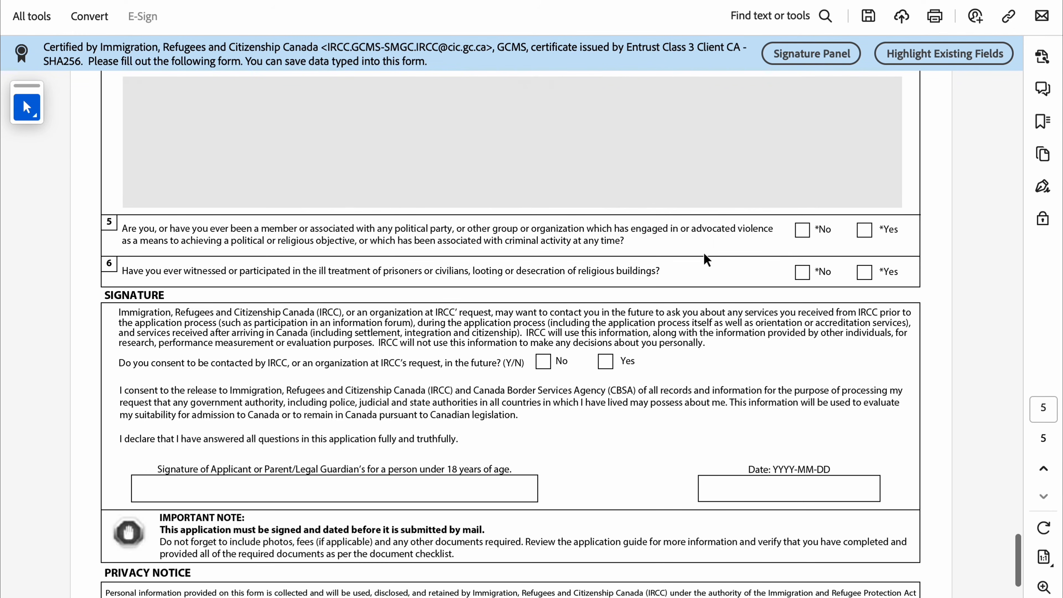
# - Answer No to question 5 on association with violent or criminal groups and question 6 on ill treatment or looting
pyautogui.moveTo(394, 210); pyautogui.dragTo(636, 215)
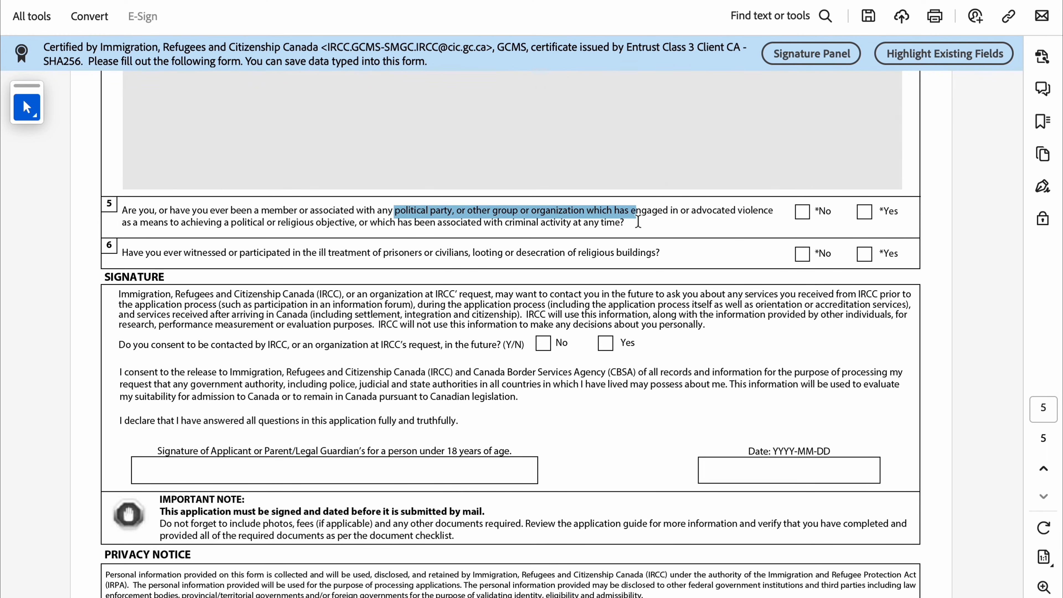
pyautogui.click(802, 211)
pyautogui.scroll(-1, 663, 356)
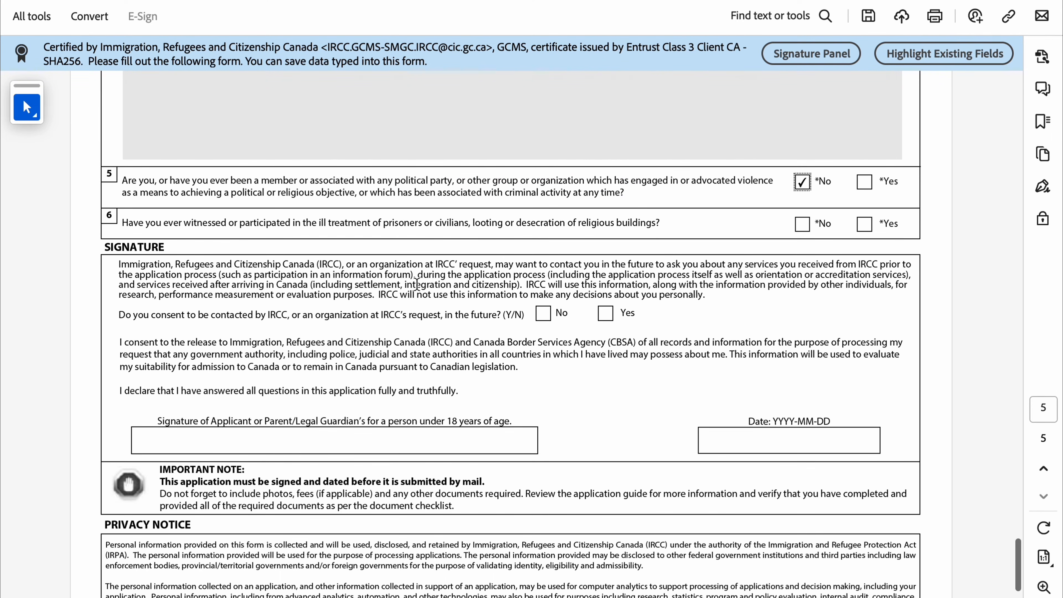
pyautogui.click(802, 223)
pyautogui.scroll(-1, 560, 412)
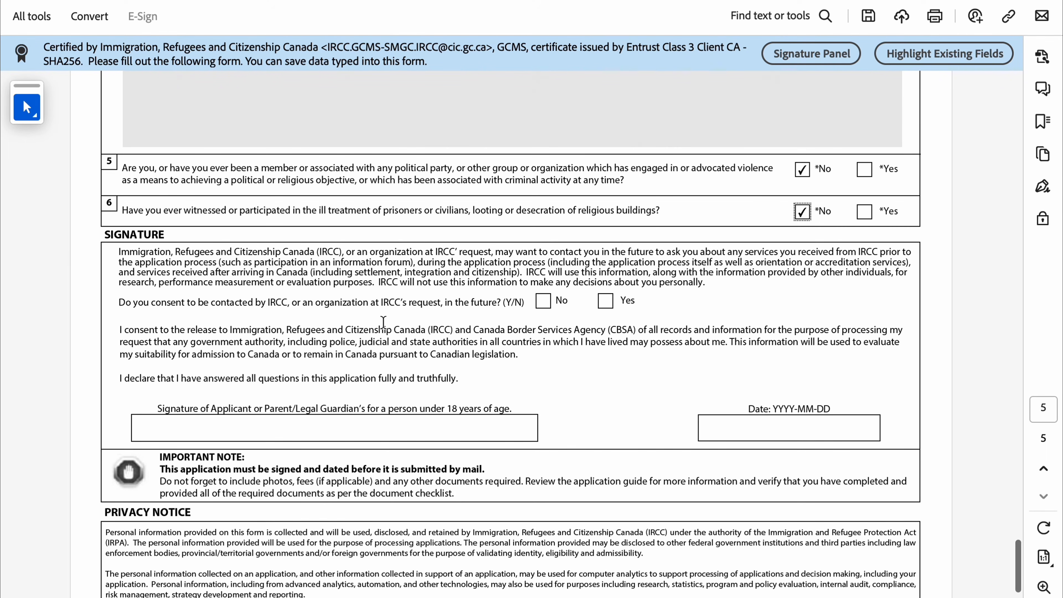
# - Answer Yes to being contacted by IRCC in the future and leave the signature and date fields blank
pyautogui.moveTo(256, 309); pyautogui.dragTo(452, 304)
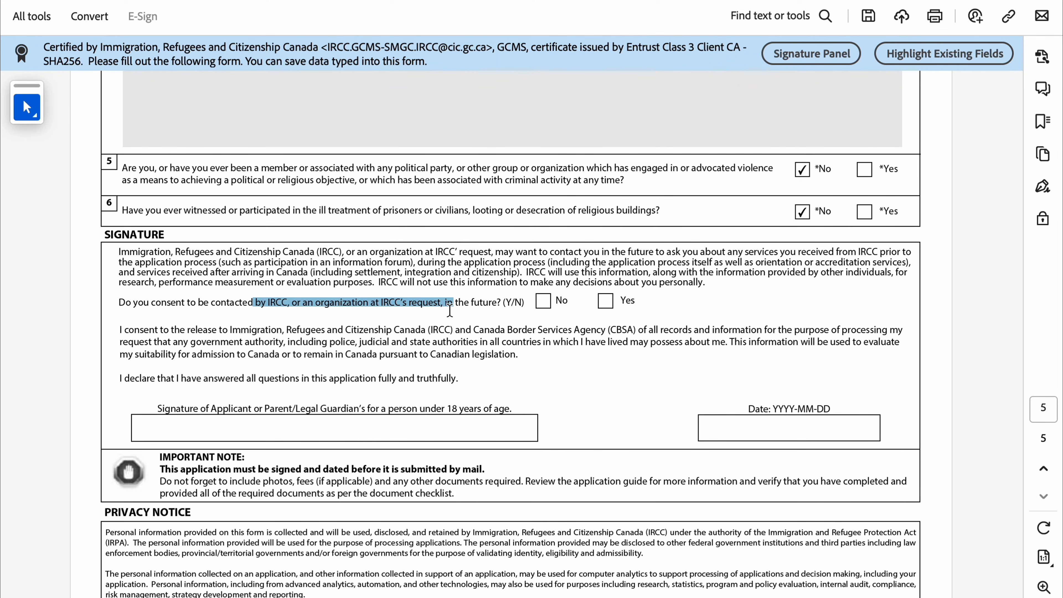
pyautogui.click(605, 301)
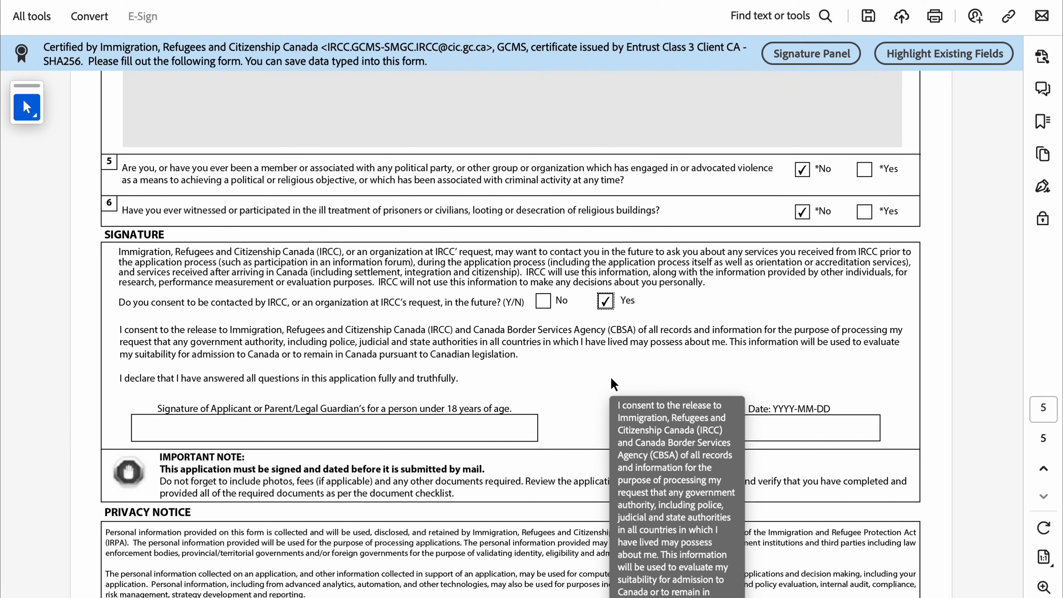
pyautogui.scroll(-3, 611, 379)
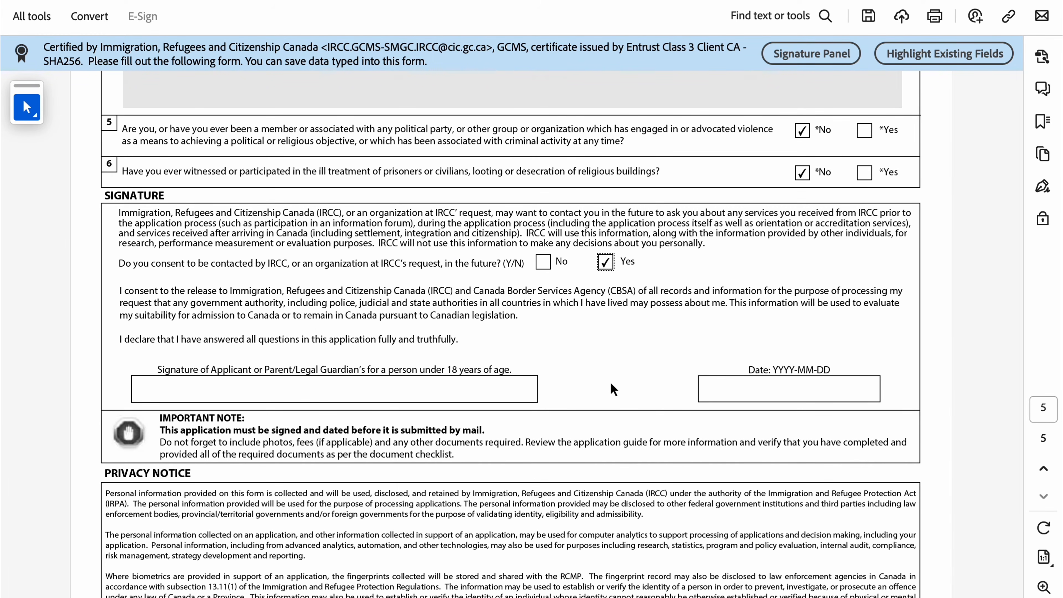
pyautogui.scroll(-5, 612, 388)
pyautogui.click(479, 318)
pyautogui.click(724, 323)
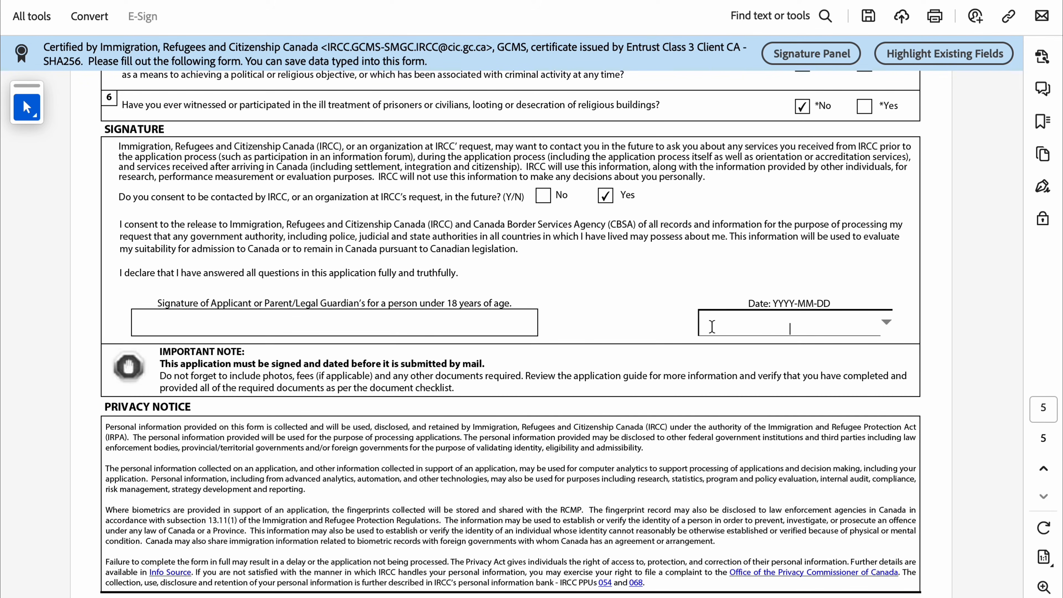
pyautogui.scroll(-4, 548, 326)
pyautogui.scroll(15, 544, 318)
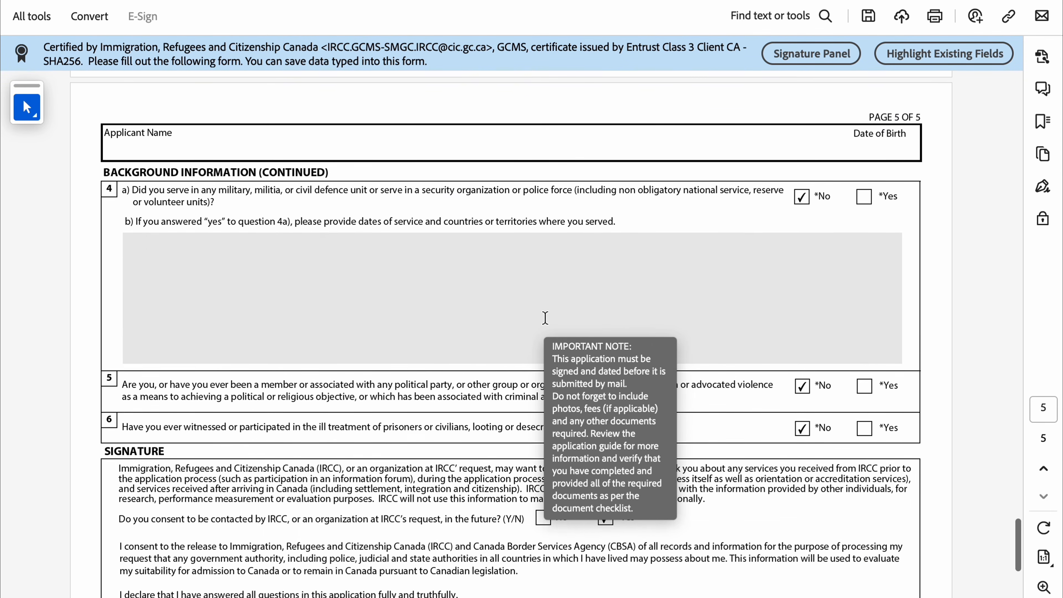
pyautogui.scroll(-15, 548, 326)
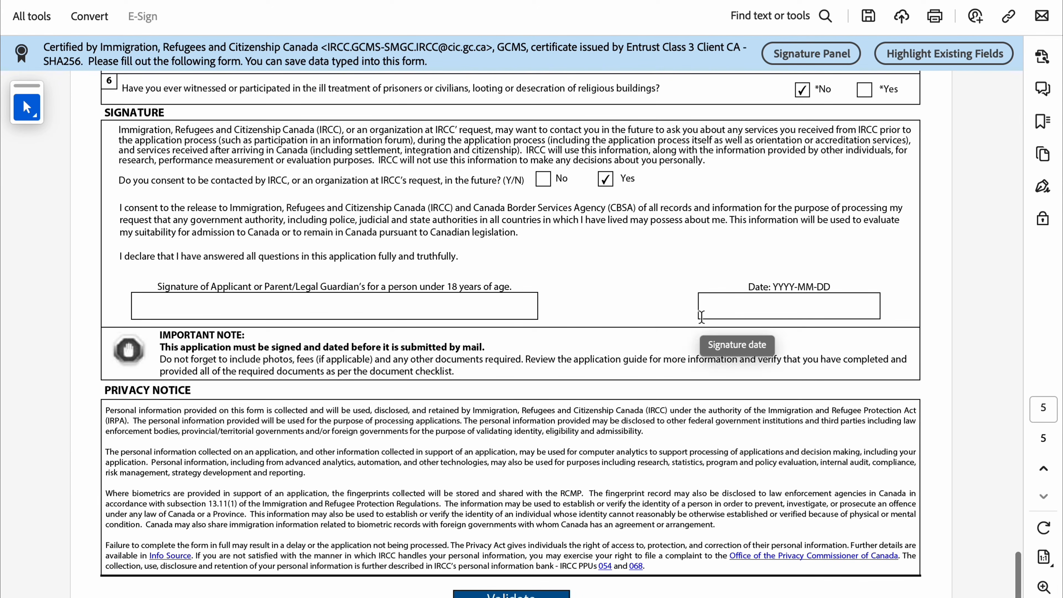
# - Validate the IMM 5710 form from the end of page 5 and dismiss the validation message
pyautogui.scroll(-3, 549, 520)
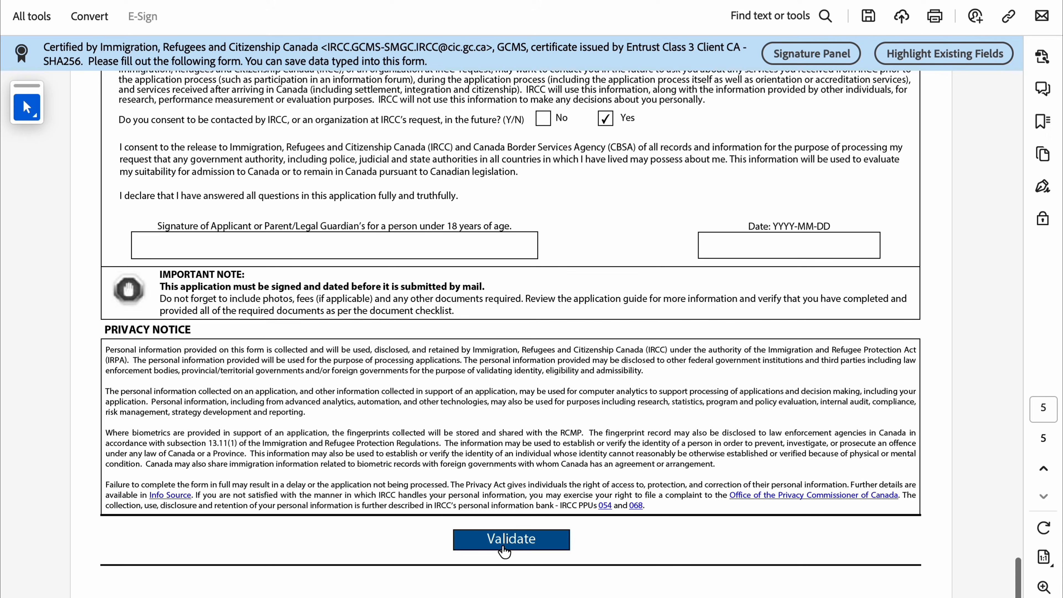
pyautogui.scroll(15, 626, 247)
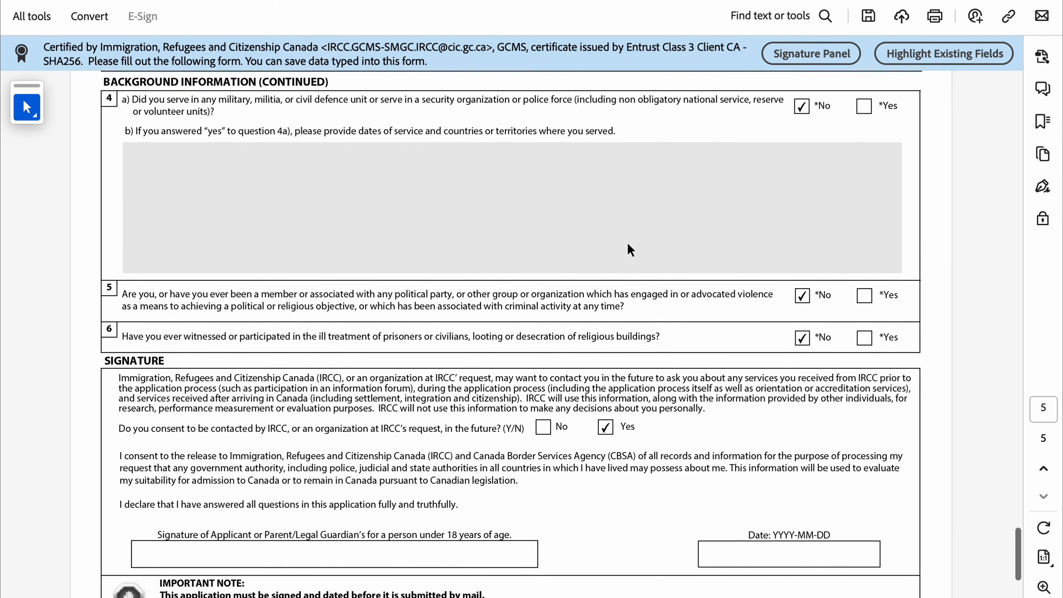
pyautogui.scroll(-15, 628, 249)
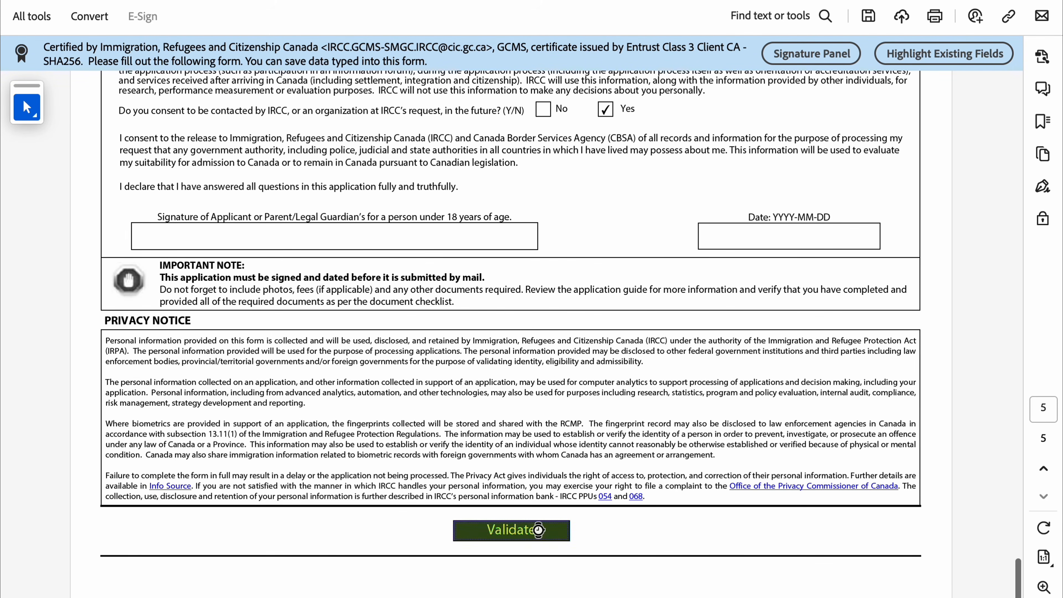
pyautogui.click(538, 531)
pyautogui.moveTo(487, 171); pyautogui.dragTo(598, 271)
pyautogui.click(598, 271)
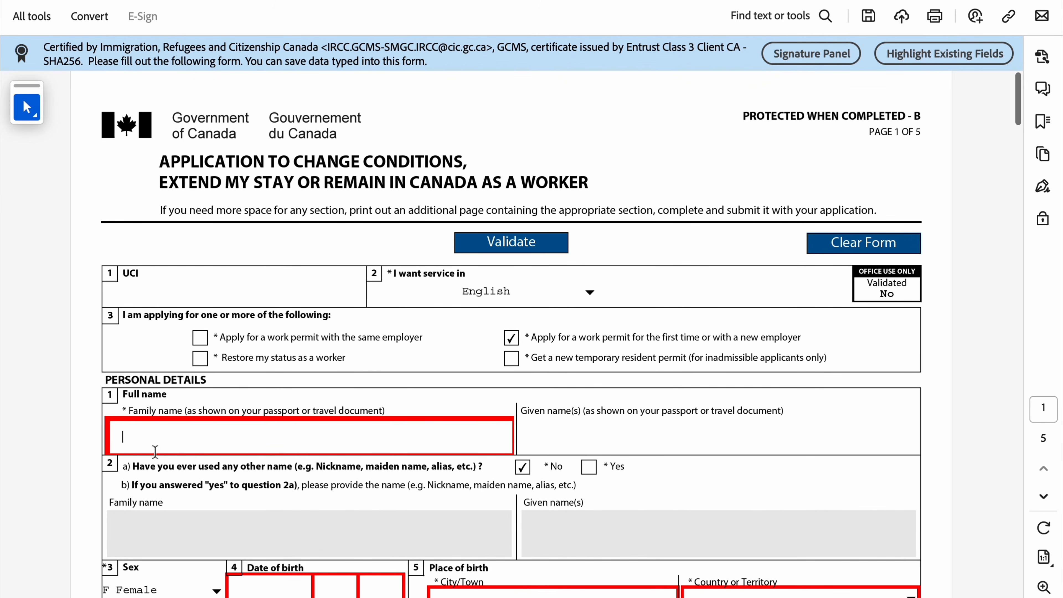
# - Look through pages 1 to 3 of the form for required fields flagged in red by the validation
pyautogui.scroll(-5, 156, 454)
pyautogui.scroll(-12, 365, 510)
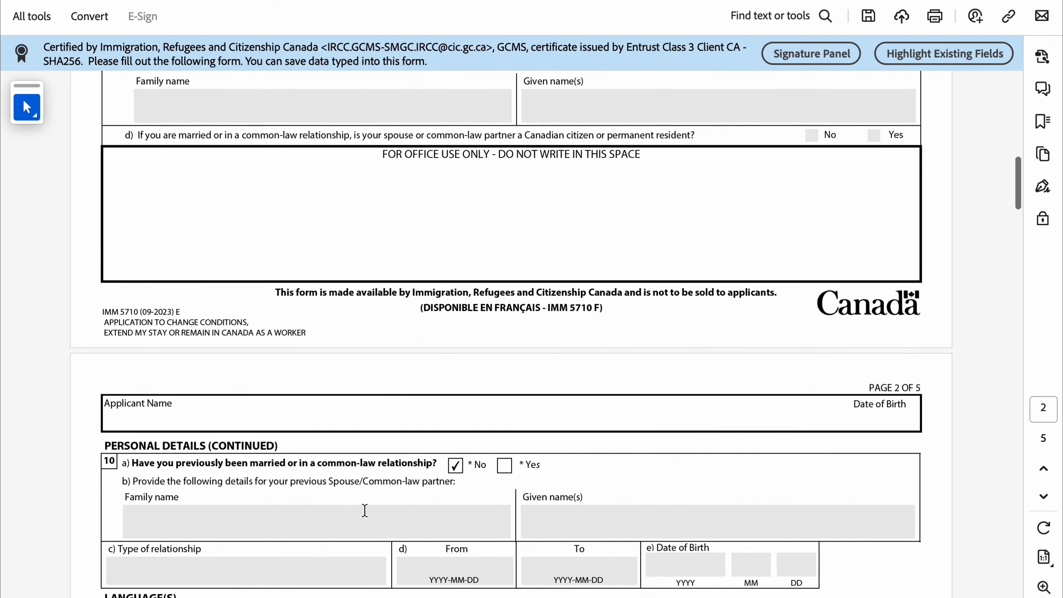
pyautogui.scroll(-5, 365, 510)
pyautogui.scroll(-10, 534, 386)
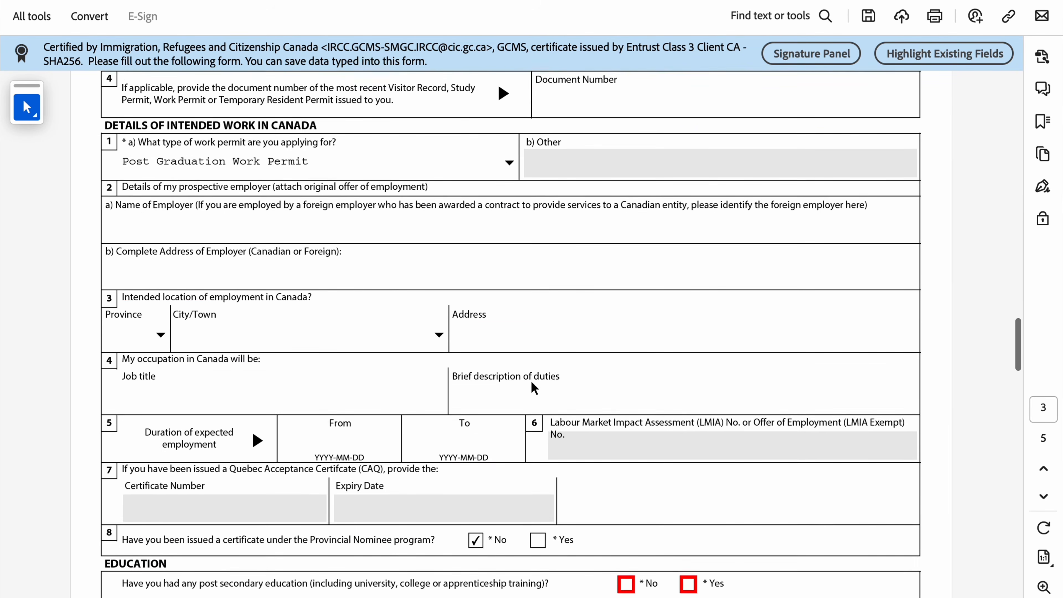
pyautogui.scroll(-10, 534, 386)
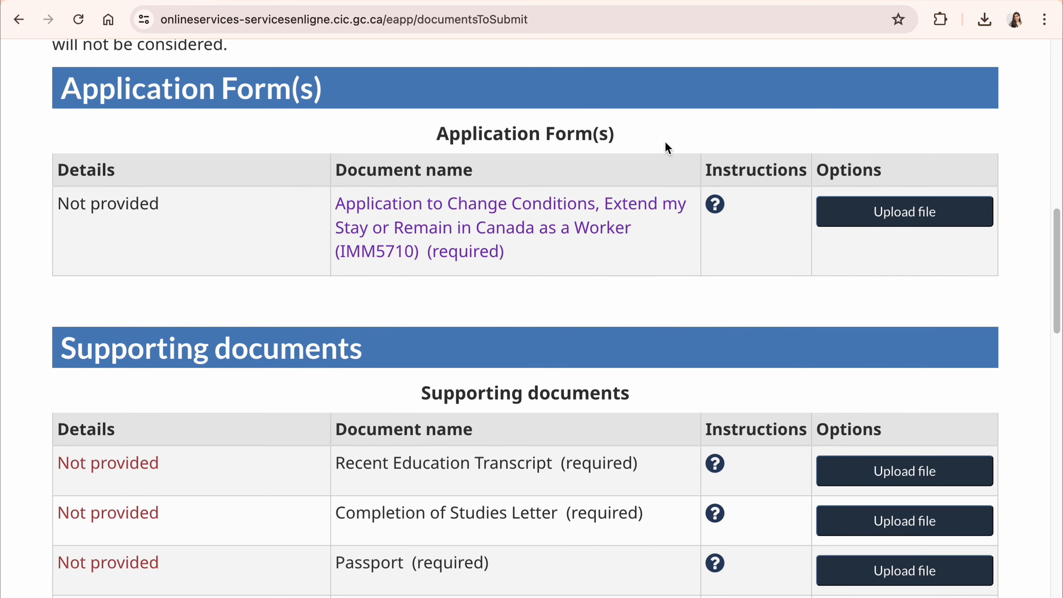
# - Switch to the document checklist in the browser and review the required application form and the Recent Education Transcript entry
pyautogui.scroll(3, 667, 147)
pyautogui.scroll(-6, 507, 202)
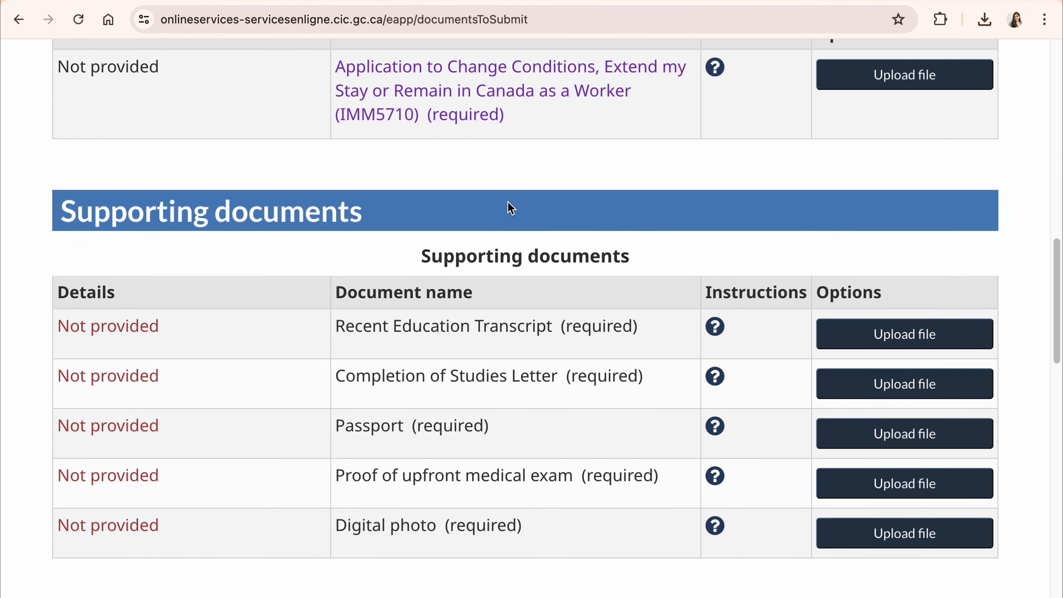
pyautogui.scroll(1, 475, 174)
pyautogui.scroll(-1, 529, 141)
pyautogui.scroll(-1, 422, 178)
pyautogui.scroll(-3, 698, 138)
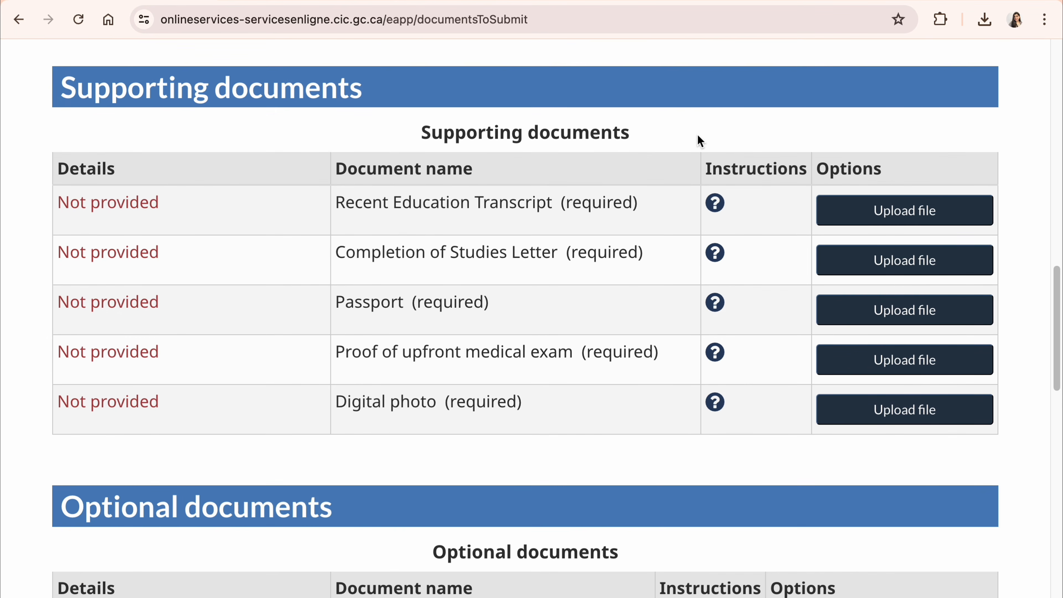
pyautogui.moveTo(422, 202); pyautogui.dragTo(551, 205)
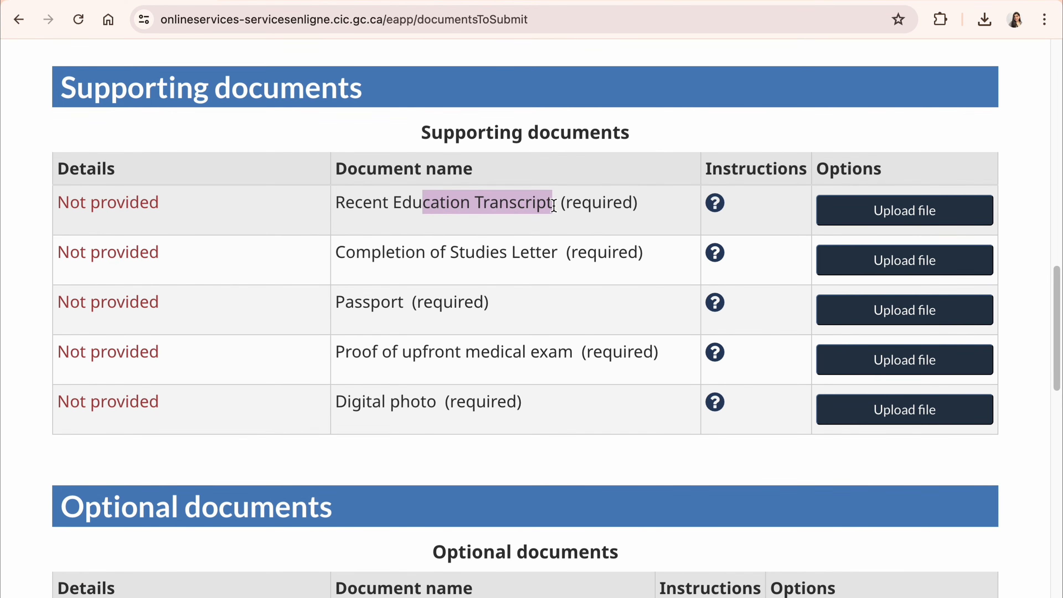
pyautogui.click(676, 129)
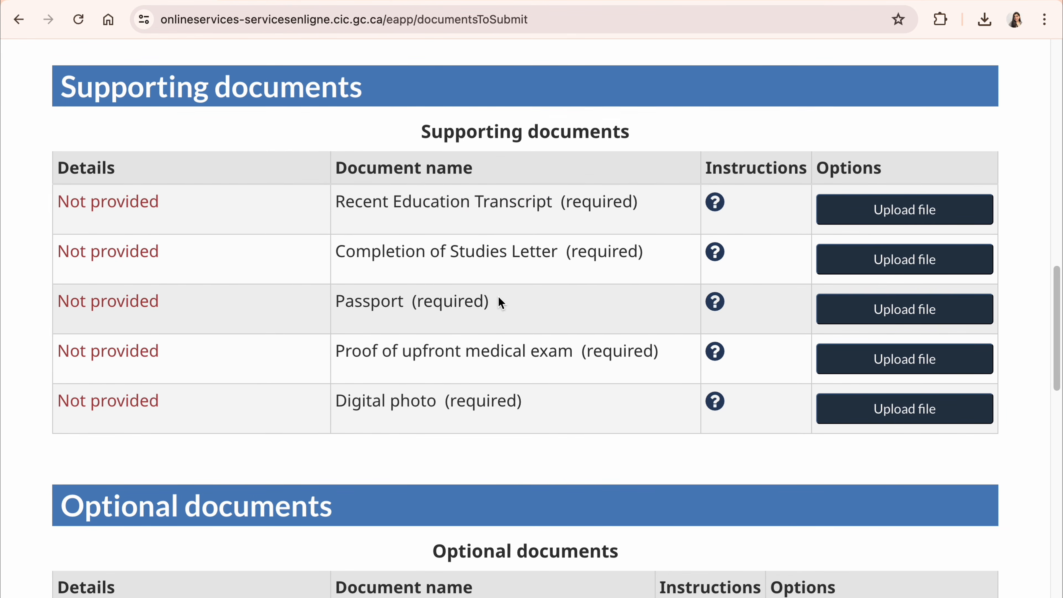
# - Review the remaining required supporting documents: completion of studies letter, passport, proof of upfront medical exam and digital photo
pyautogui.scroll(-1, 497, 298)
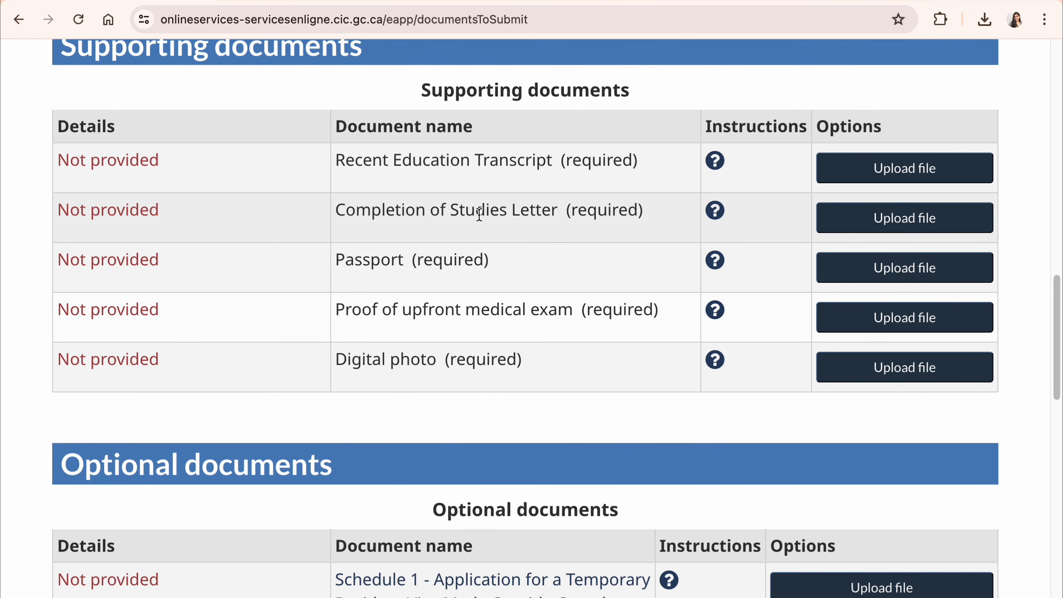
pyautogui.scroll(-2, 492, 376)
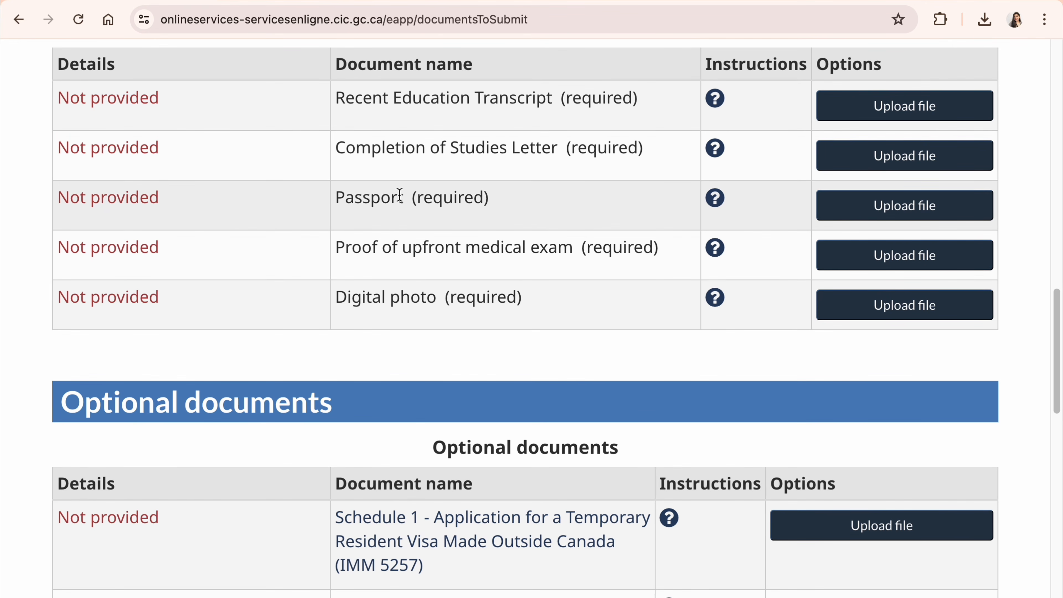
pyautogui.scroll(-2, 439, 308)
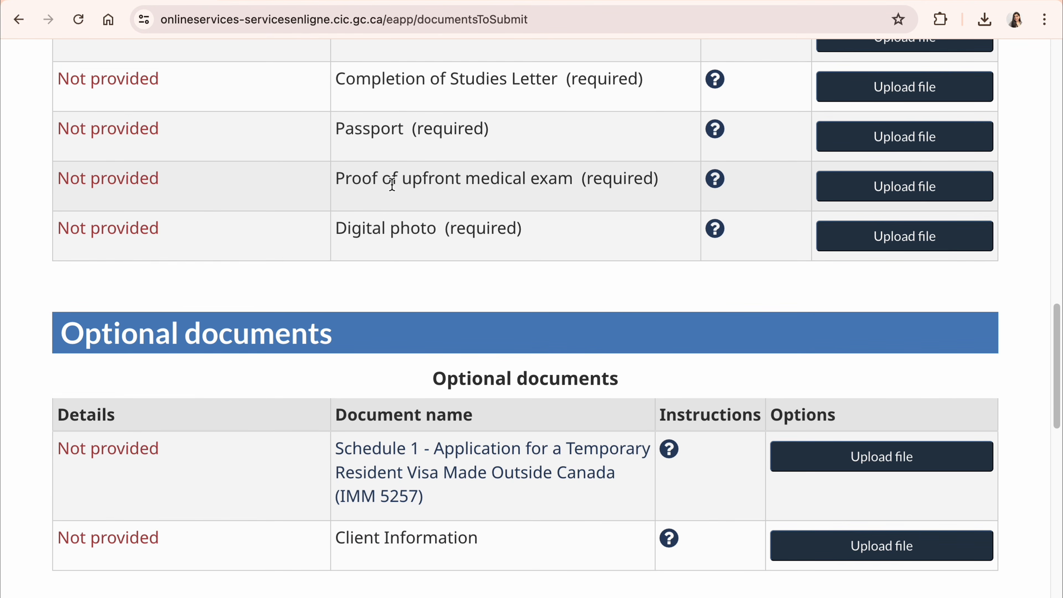
pyautogui.moveTo(391, 180); pyautogui.dragTo(518, 195)
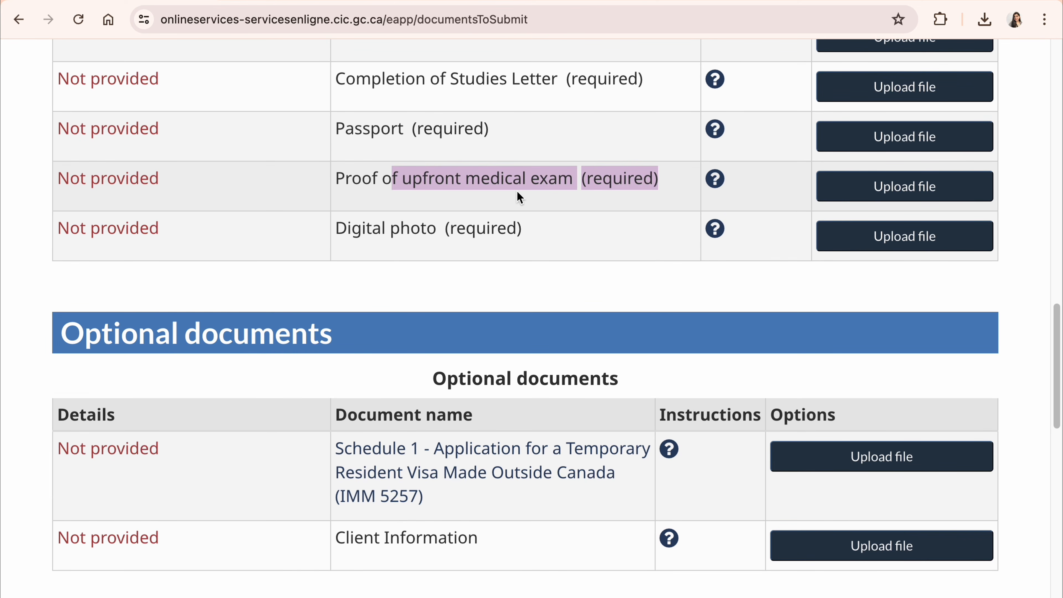
pyautogui.click(518, 210)
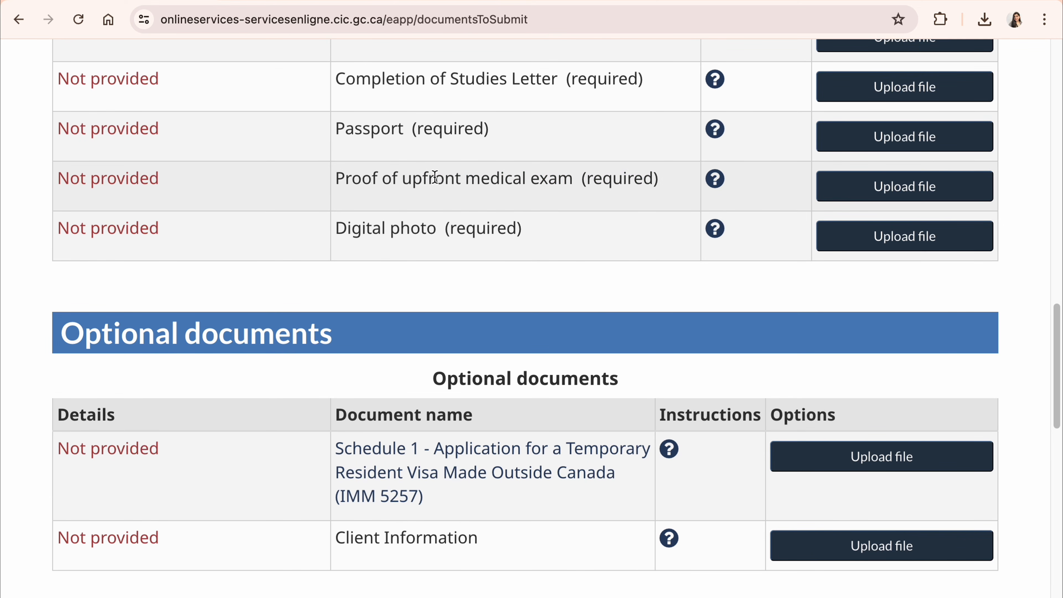
pyautogui.moveTo(435, 179); pyautogui.dragTo(611, 181)
pyautogui.click(477, 290)
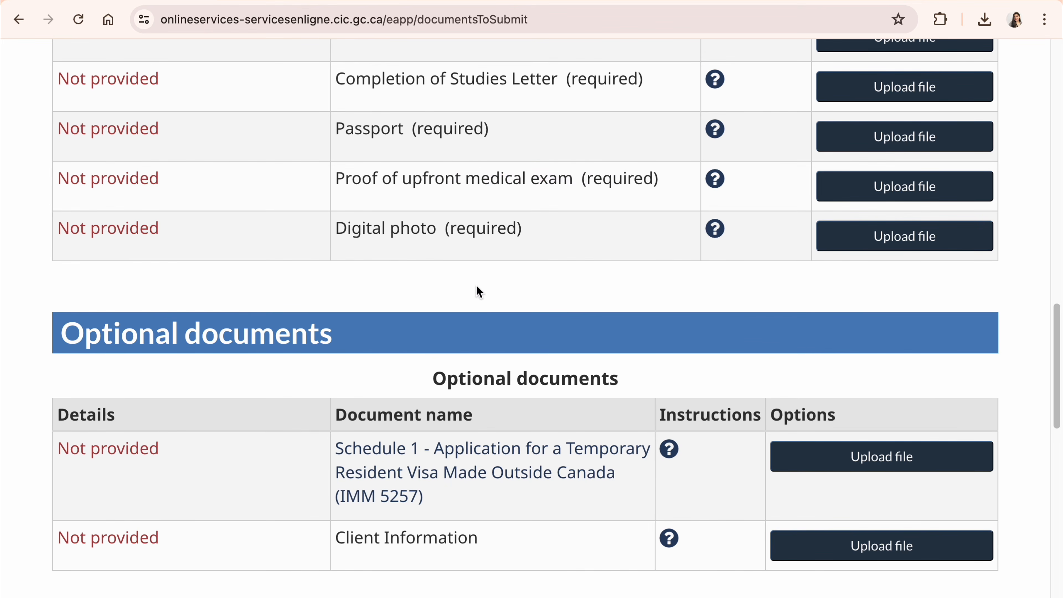
pyautogui.moveTo(363, 230); pyautogui.dragTo(437, 232)
pyautogui.click(454, 287)
# - Examine the optional documents and the work permit fees, and return to the beginning of the document checklist
pyautogui.scroll(-2, 456, 293)
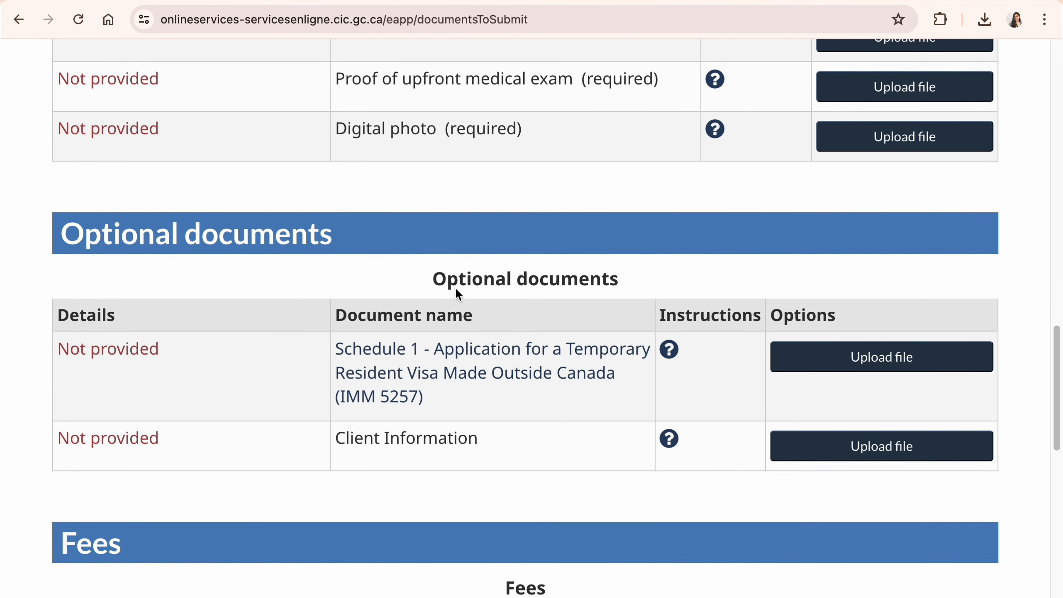
pyautogui.scroll(-3, 456, 293)
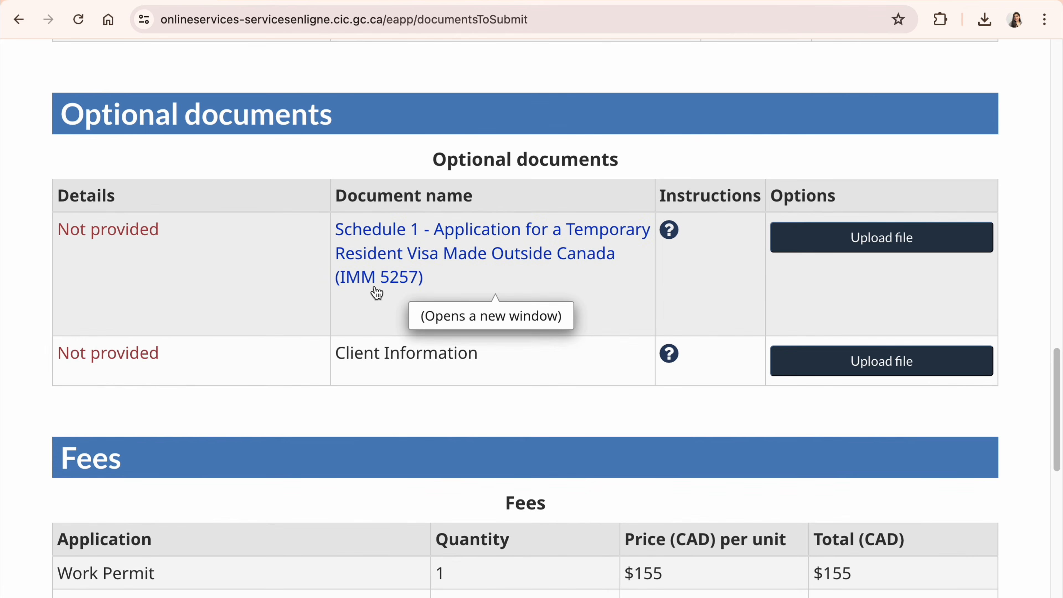
pyautogui.scroll(-2, 391, 331)
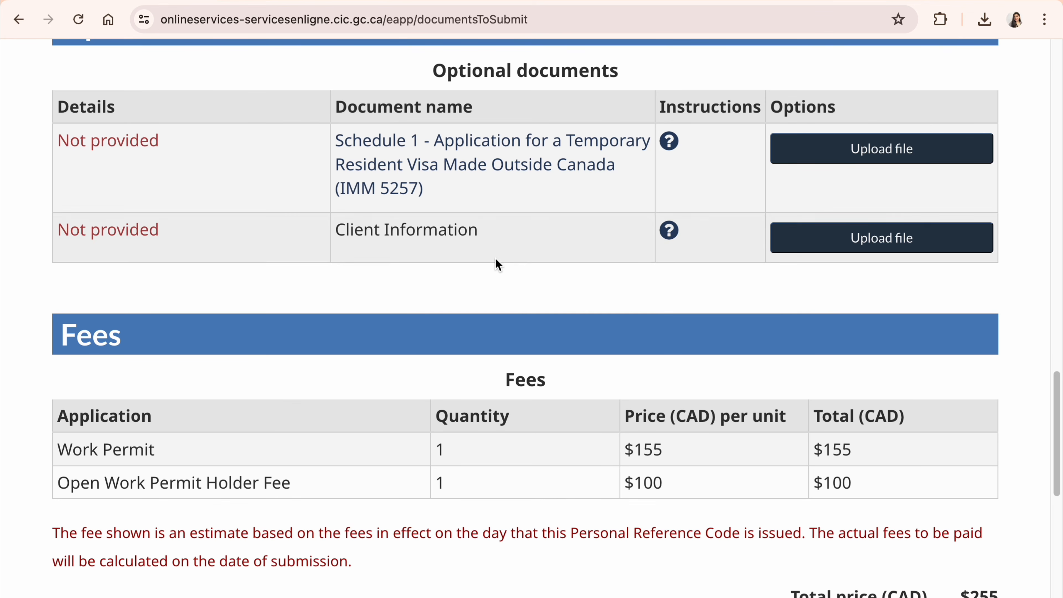
pyautogui.scroll(-2, 467, 289)
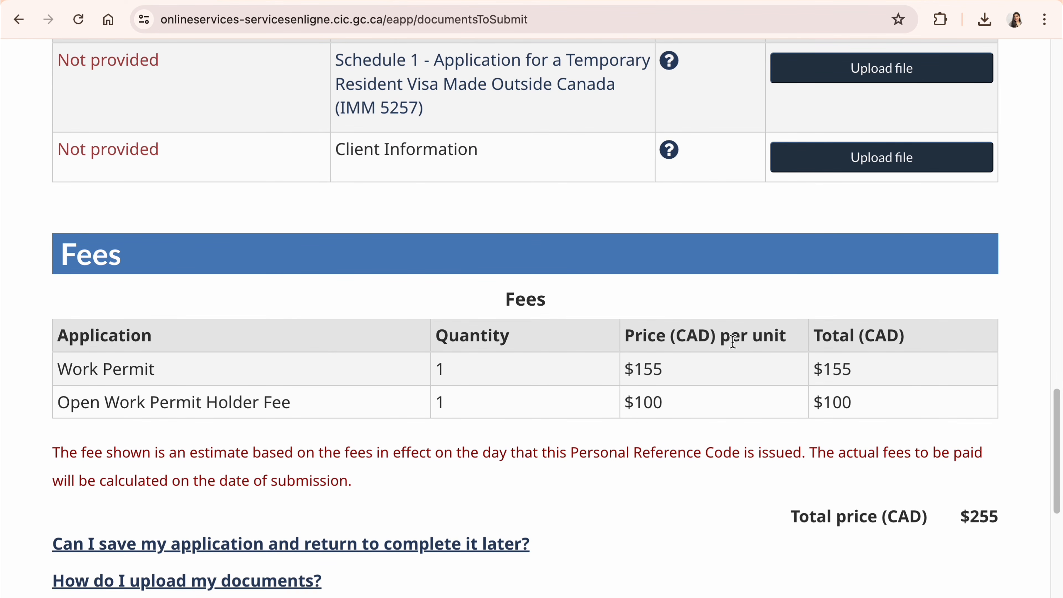
pyautogui.scroll(-1, 798, 454)
pyautogui.scroll(-8, 798, 453)
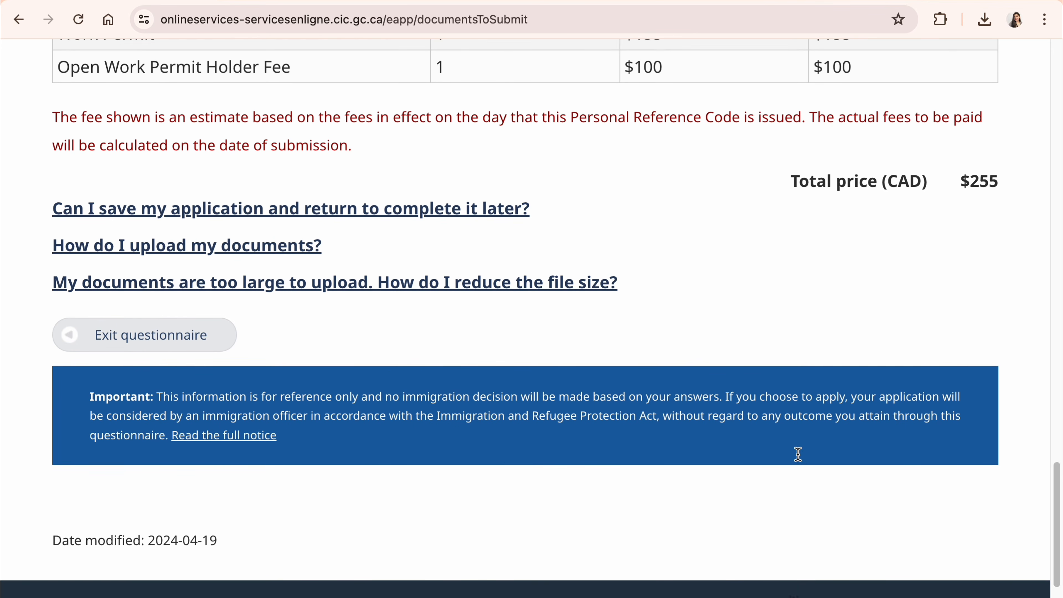
pyautogui.scroll(10, 797, 453)
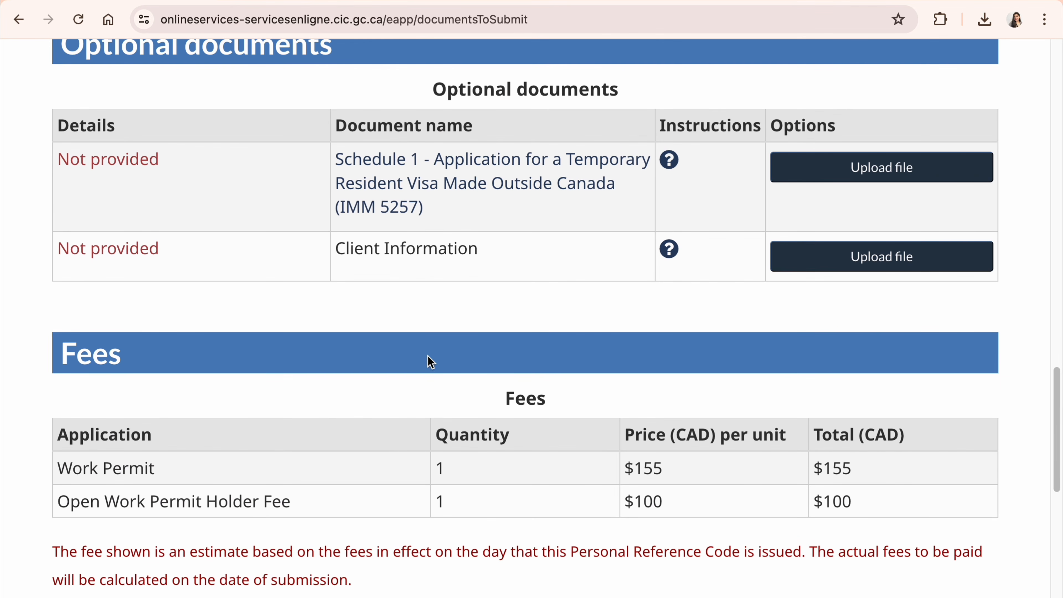
pyautogui.moveTo(67, 502); pyautogui.dragTo(186, 503)
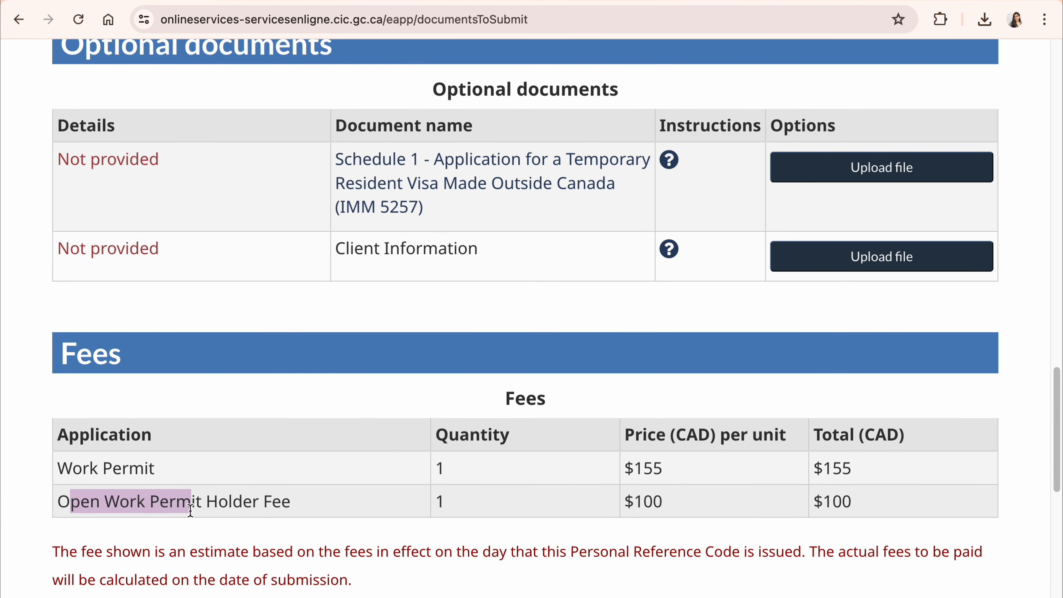
pyautogui.click(298, 337)
pyautogui.scroll(15, 297, 334)
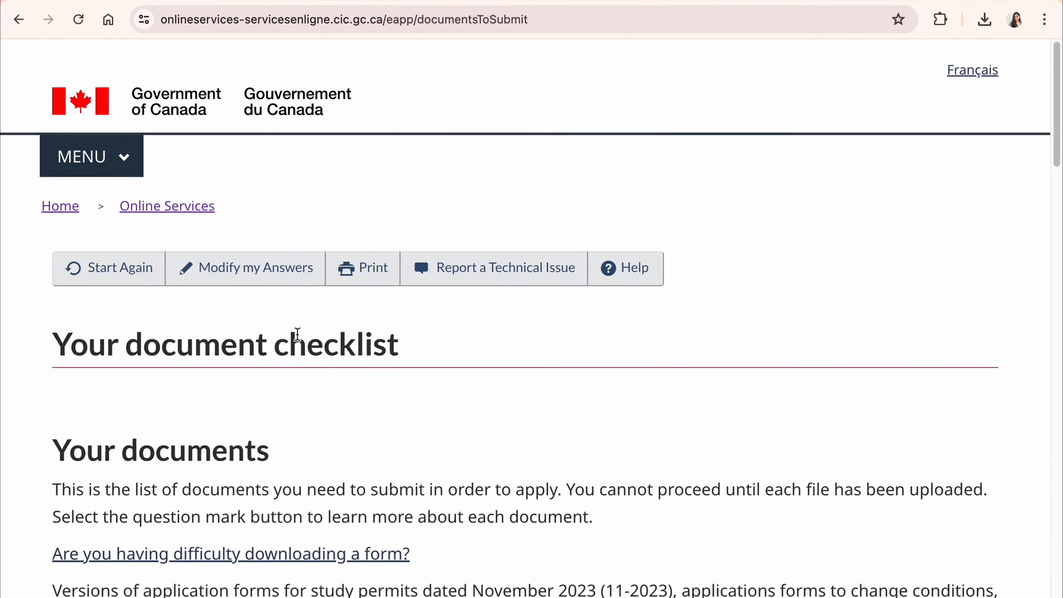